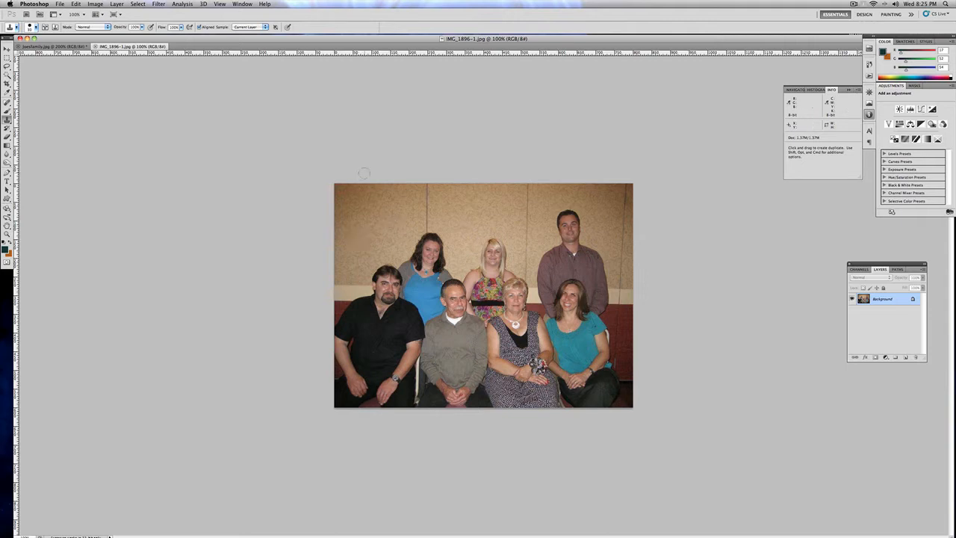
Step: Convert the Background layer to a regular layer and select a rectangle of bare wall above the back row, about 448 by 125 px
{"action": "double_click", "coordinate": [896, 300]}
{"action": "left_click", "coordinate": [544, 248]}
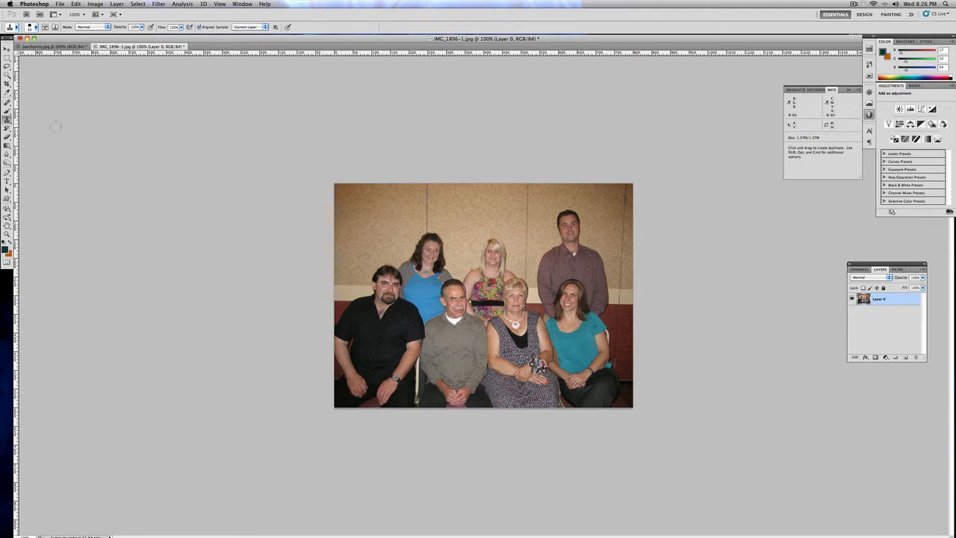
{"action": "left_click", "coordinate": [7, 58]}
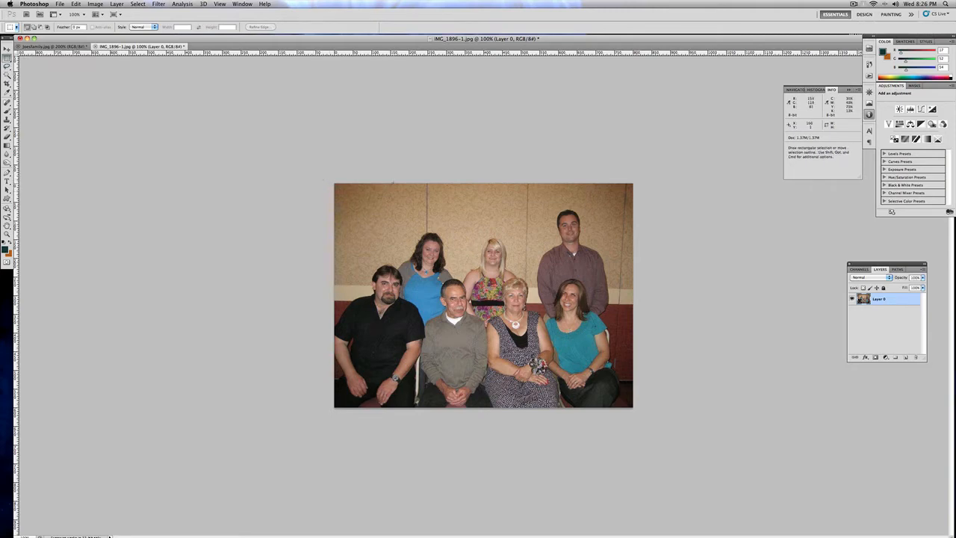
{"action": "left_click_drag", "start_coordinate": [387, 175], "coordinate": [399, 198]}
{"action": "left_click_drag", "start_coordinate": [399, 198], "coordinate": [554, 230]}
Step: Copy the selected wall area and paste it as a new layer
{"action": "left_click", "coordinate": [96, 4]}
{"action": "mouse_move", "coordinate": [76, 4]}
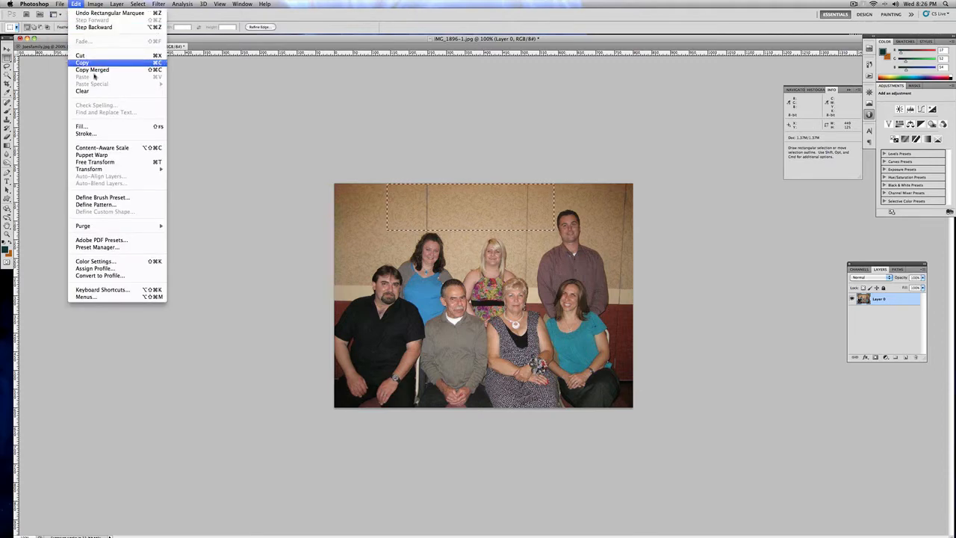
{"action": "left_click", "coordinate": [83, 63]}
{"action": "left_click", "coordinate": [76, 4]}
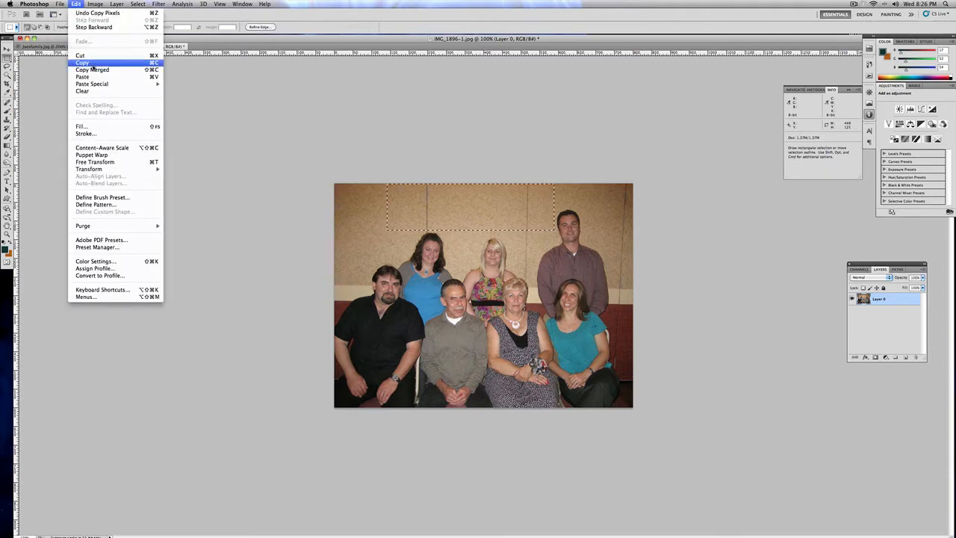
{"action": "left_click", "coordinate": [83, 77]}
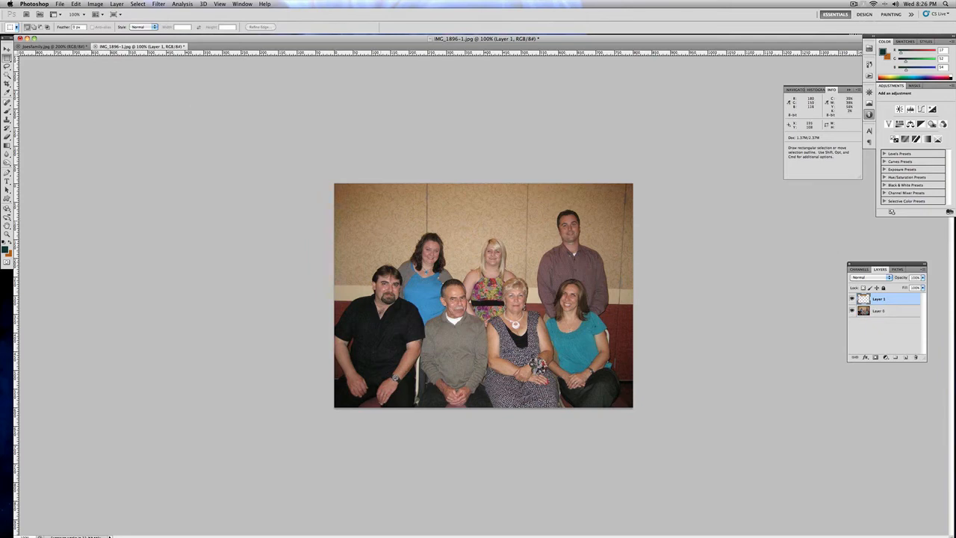
Step: Move the pasted wall patch down over the heads of the two women in the back row, aligned with the wall seams
{"action": "left_click", "coordinate": [6, 49]}
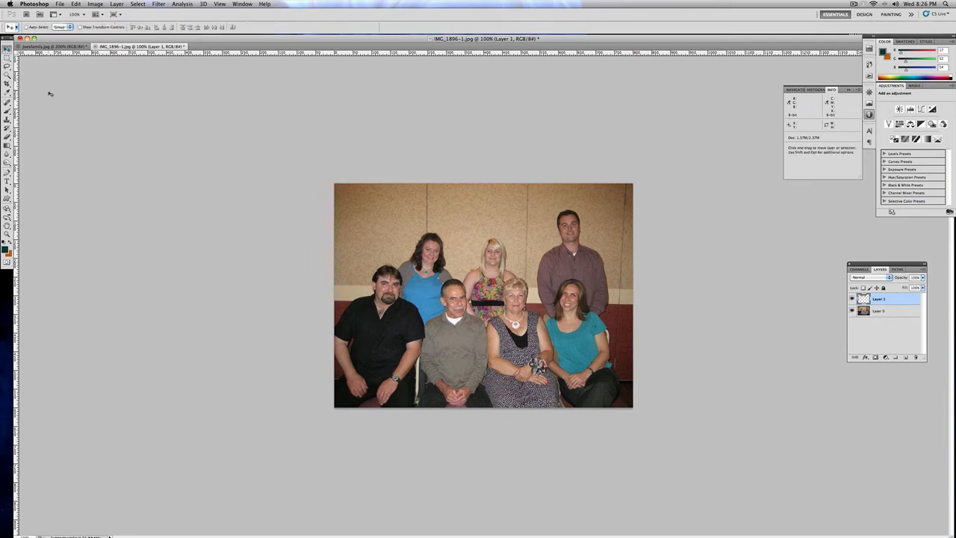
{"action": "left_click_drag", "start_coordinate": [450, 212], "coordinate": [504, 242]}
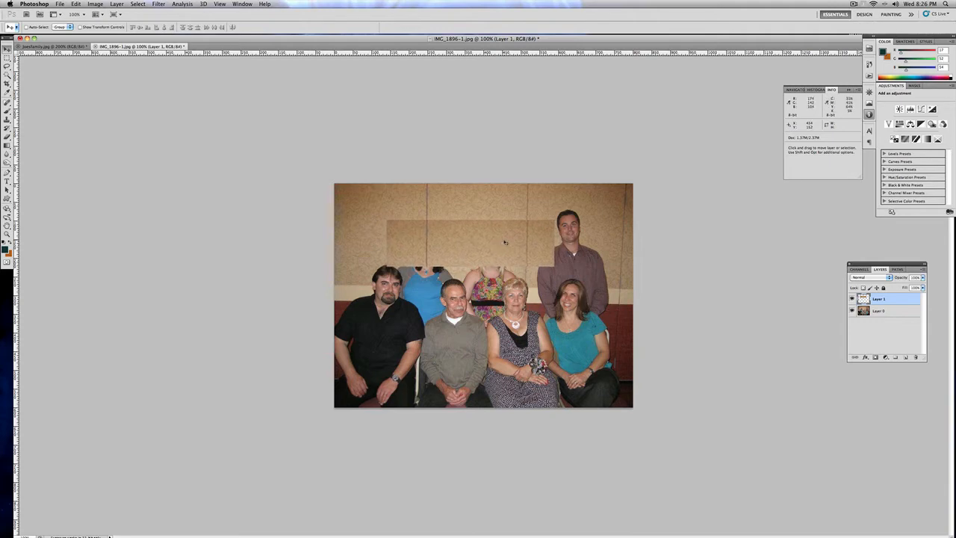
{"action": "key", "text": "Down"}
{"action": "key", "text": "Down"}
{"action": "key", "text": "Down"}
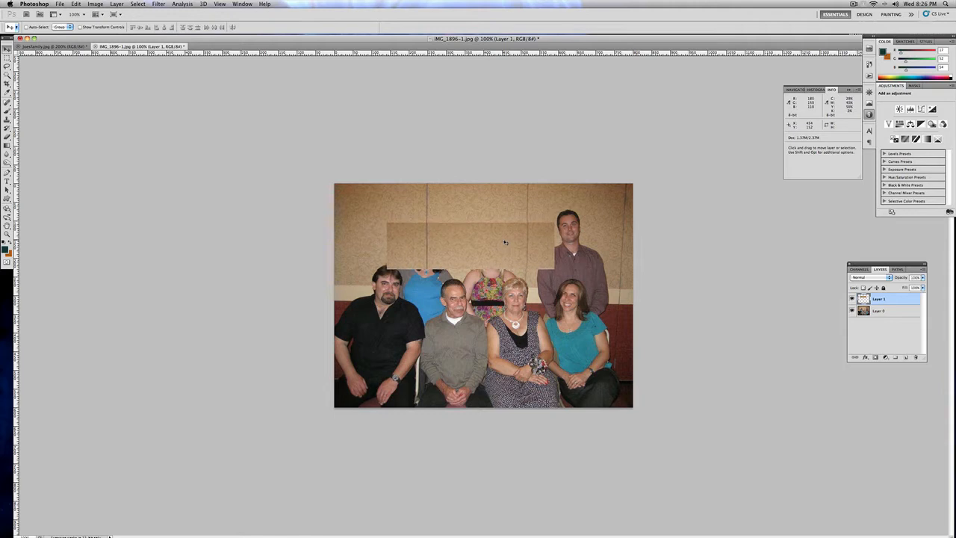
{"action": "key", "text": "Down"}
{"action": "key", "text": "Down"}
{"action": "key", "text": "Down"}
{"action": "key", "text": "Down"}
{"action": "key", "text": "Down"}
{"action": "key", "text": "Down"}
{"action": "key", "text": "Down"}
{"action": "key", "text": "Down"}
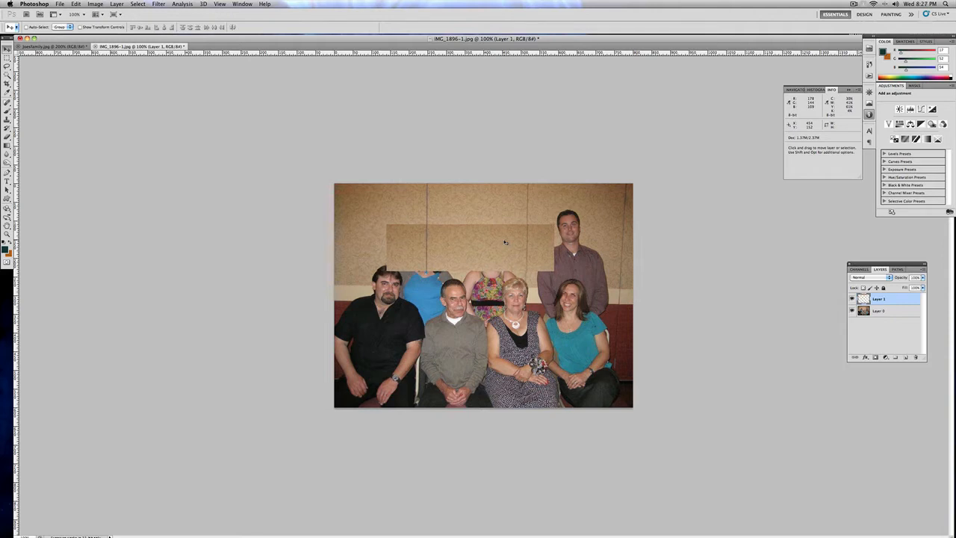
{"action": "key", "text": "Down"}
{"action": "key", "text": "Down"}
{"action": "key", "text": "Down"}
{"action": "key", "text": "Down"}
{"action": "key", "text": "Down"}
{"action": "key", "text": "Down"}
{"action": "key", "text": "Down"}
{"action": "key", "text": "Down"}
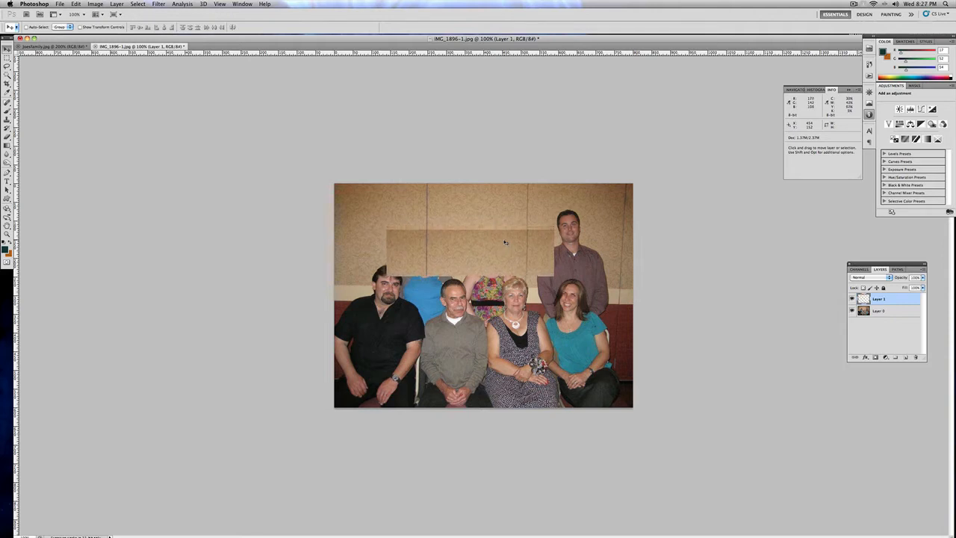
{"action": "key", "text": "Down"}
{"action": "key", "text": "Down"}
{"action": "key", "text": "Down"}
{"action": "key", "text": "Down"}
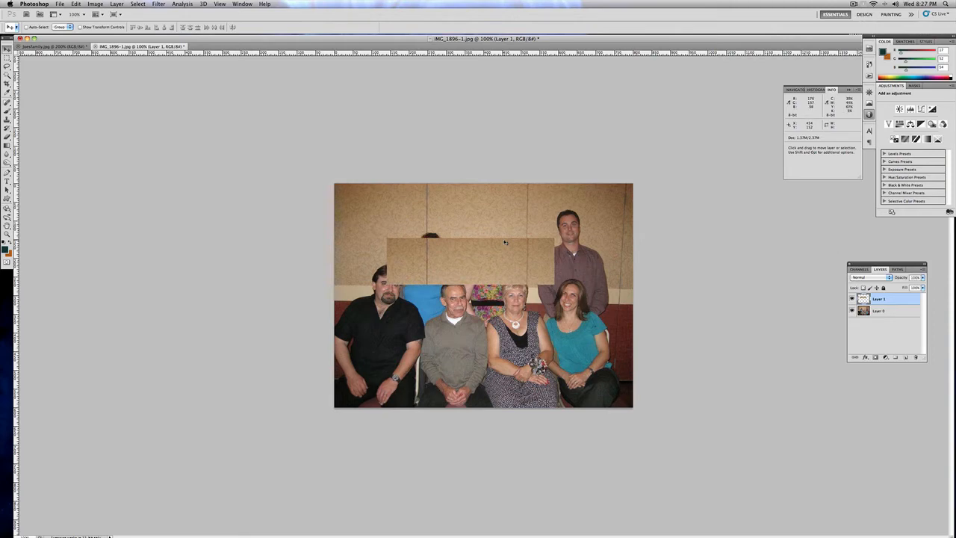
{"action": "key", "text": "Up"}
{"action": "key", "text": "Up"}
{"action": "key", "text": "Up"}
{"action": "key", "text": "Up"}
{"action": "key", "text": "Up"}
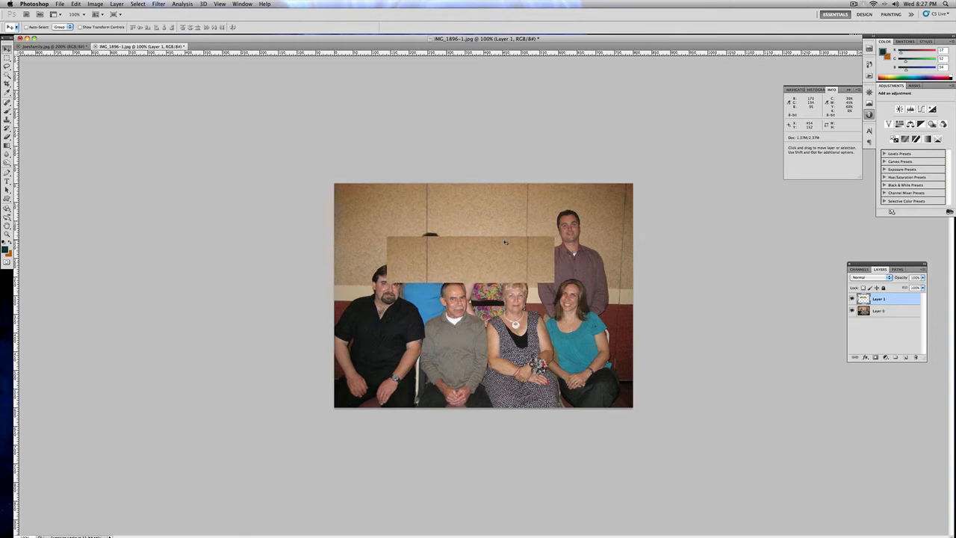
{"action": "key", "text": "Up"}
{"action": "key", "text": "Up"}
{"action": "key", "text": "Up"}
{"action": "key", "text": "Up"}
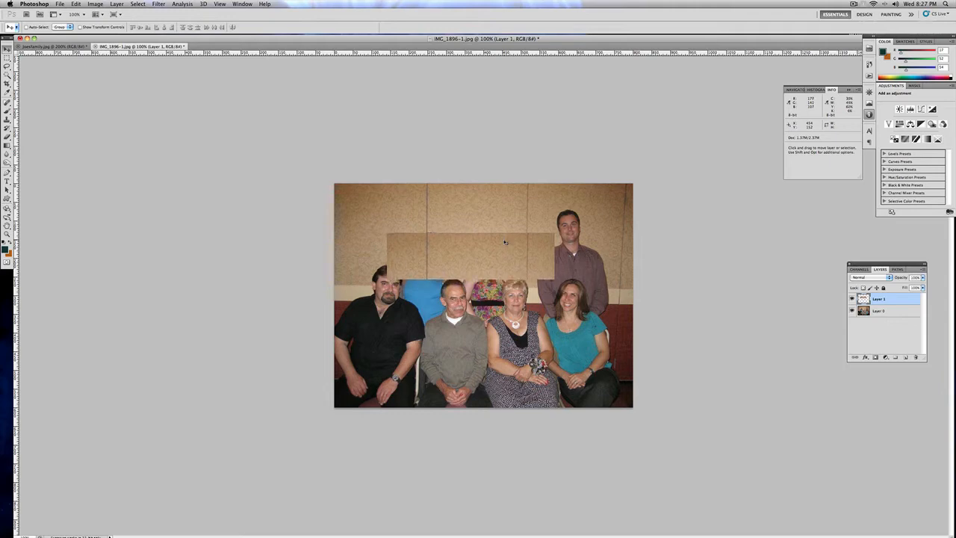
{"action": "key", "text": "Up"}
Step: Add a layer mask to the wall patch and set up a soft 125 px brush with black as the foreground colour
{"action": "left_click", "coordinate": [876, 357]}
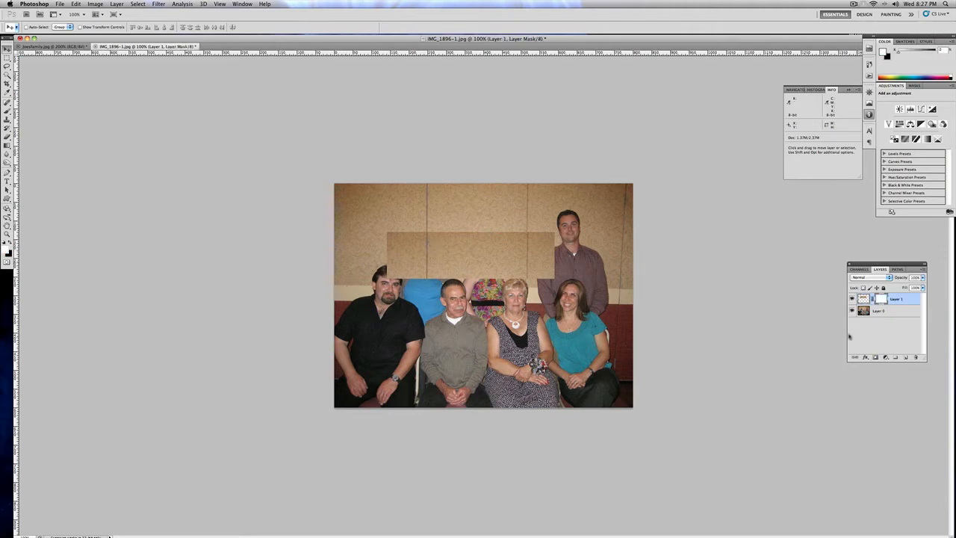
{"action": "left_click", "coordinate": [7, 110]}
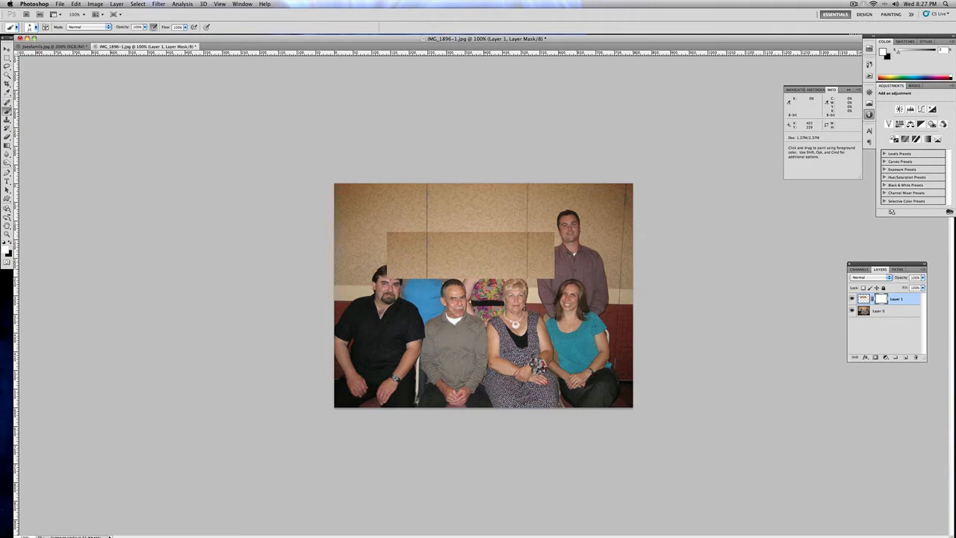
{"action": "key", "text": "bracketright"}
{"action": "key", "text": "bracketright"}
{"action": "key", "text": "bracketright"}
{"action": "key", "text": "bracketright"}
{"action": "key", "text": "bracketright"}
{"action": "left_click", "coordinate": [35, 29]}
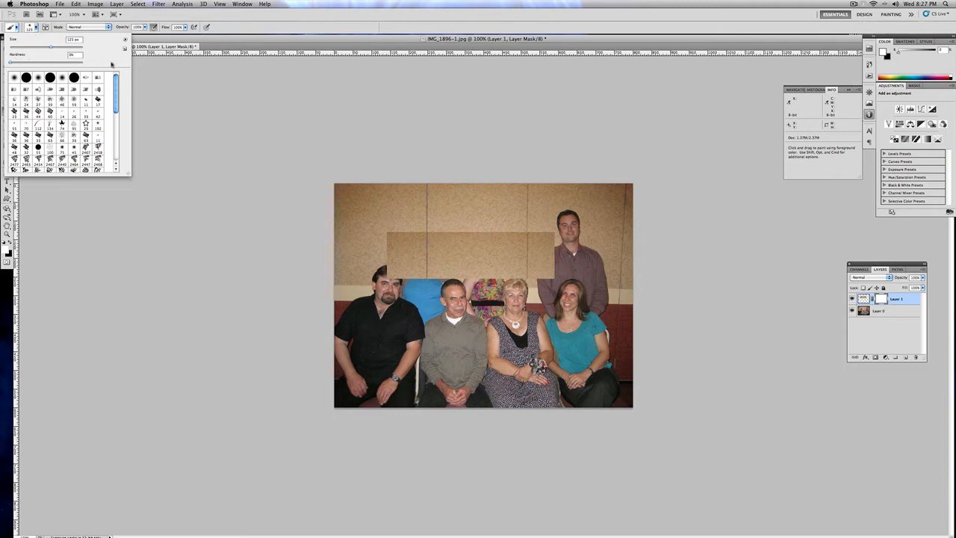
{"action": "left_click", "coordinate": [239, 47]}
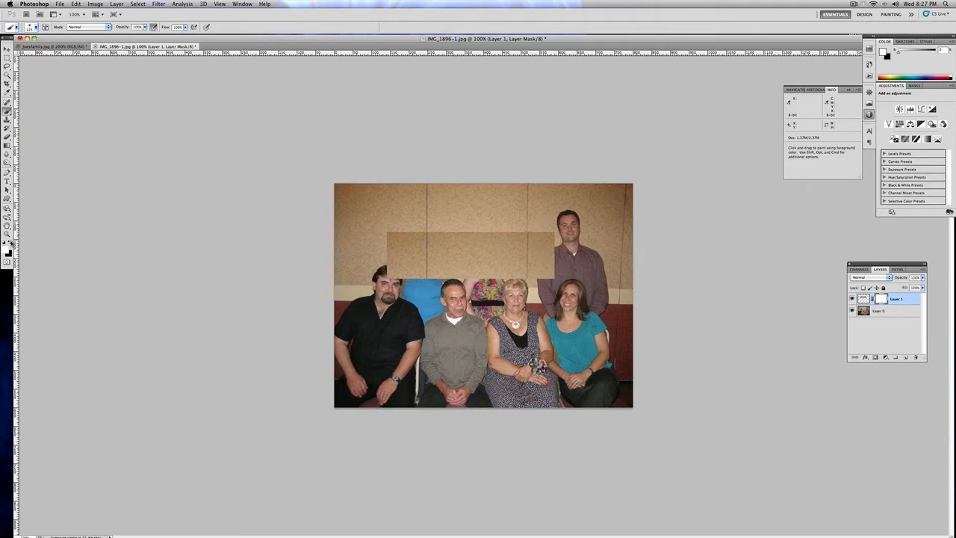
{"action": "left_click", "coordinate": [10, 244]}
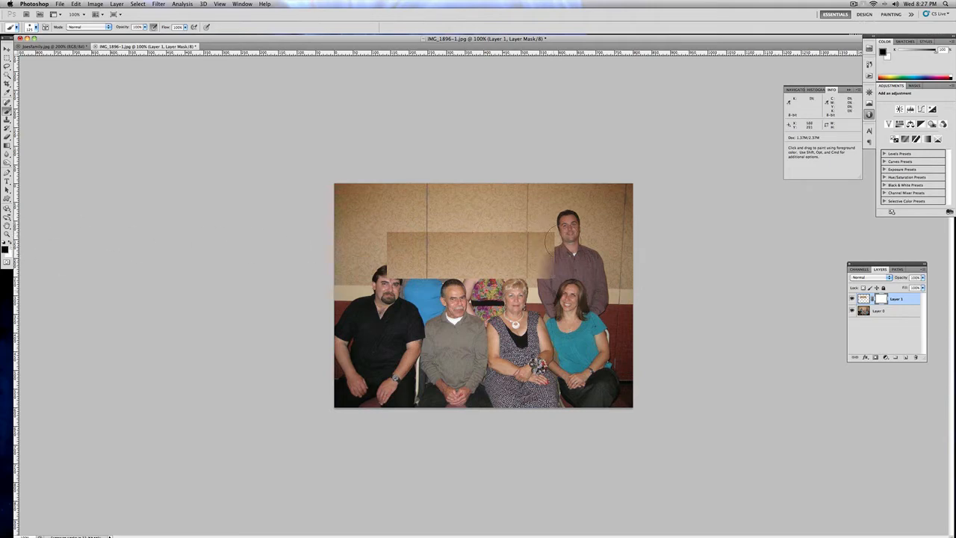
Step: Paint black on the mask to uncover the standing man and blend the patch's upper edge into the wall
{"action": "mouse_move", "coordinate": [563, 242]}
{"action": "left_mouse_down"}
{"action": "mouse_move", "coordinate": [545, 232]}
{"action": "mouse_move", "coordinate": [539, 271]}
{"action": "left_mouse_up"}
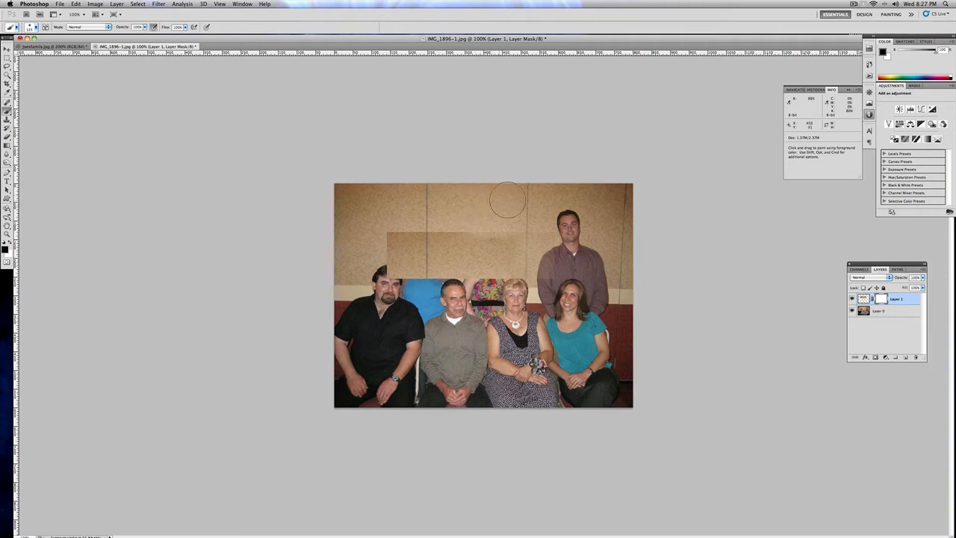
{"action": "mouse_move", "coordinate": [508, 200]}
{"action": "left_mouse_down"}
{"action": "mouse_move", "coordinate": [415, 212]}
{"action": "mouse_move", "coordinate": [424, 209]}
{"action": "mouse_move", "coordinate": [441, 206]}
{"action": "mouse_move", "coordinate": [389, 228]}
{"action": "mouse_move", "coordinate": [387, 216]}
{"action": "mouse_move", "coordinate": [384, 231]}
{"action": "mouse_move", "coordinate": [416, 211]}
{"action": "left_mouse_up"}
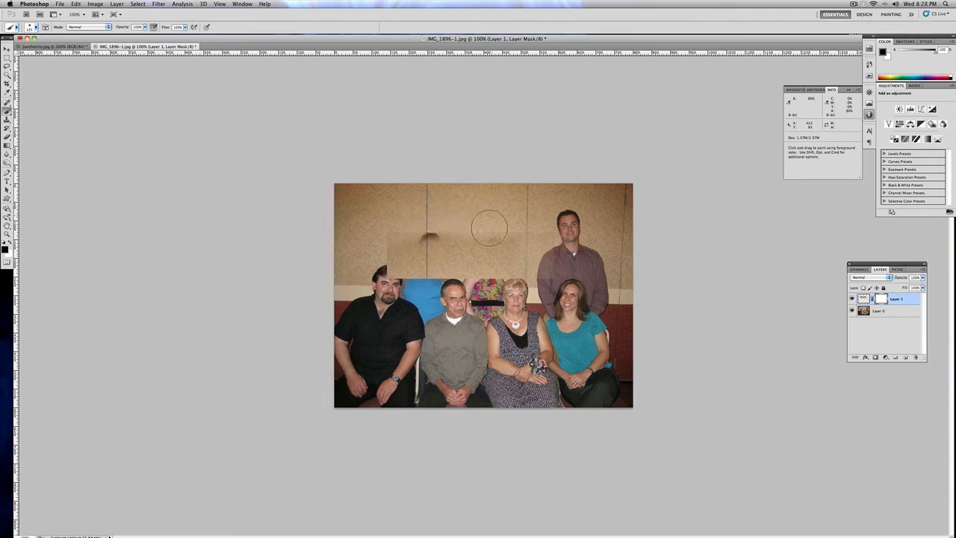
{"action": "mouse_move", "coordinate": [490, 228]}
{"action": "left_mouse_down"}
{"action": "mouse_move", "coordinate": [452, 214]}
{"action": "mouse_move", "coordinate": [484, 207]}
{"action": "left_mouse_up"}
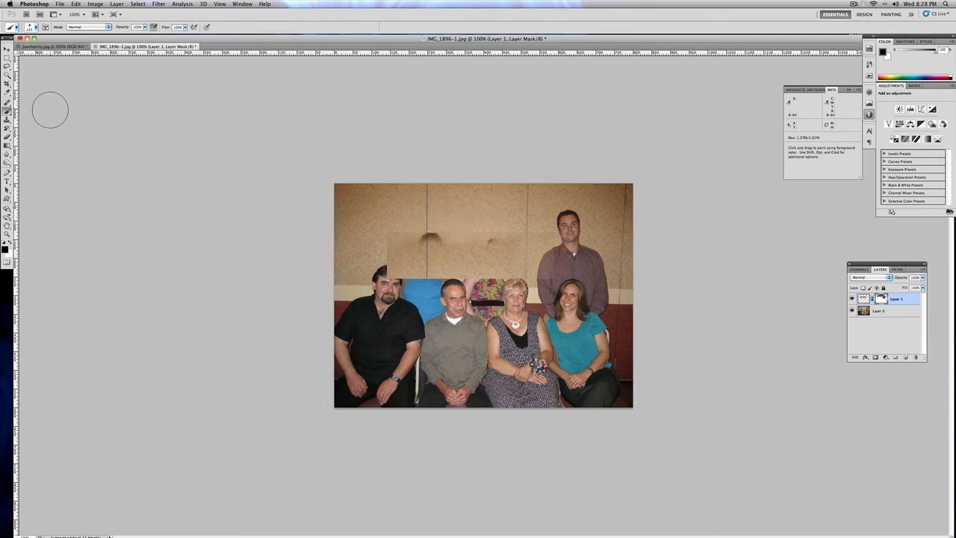
Step: Move the masked wall patch slightly up to fully cover the tops of the two women's heads, keeping it aligned with the seams
{"action": "left_click", "coordinate": [7, 49]}
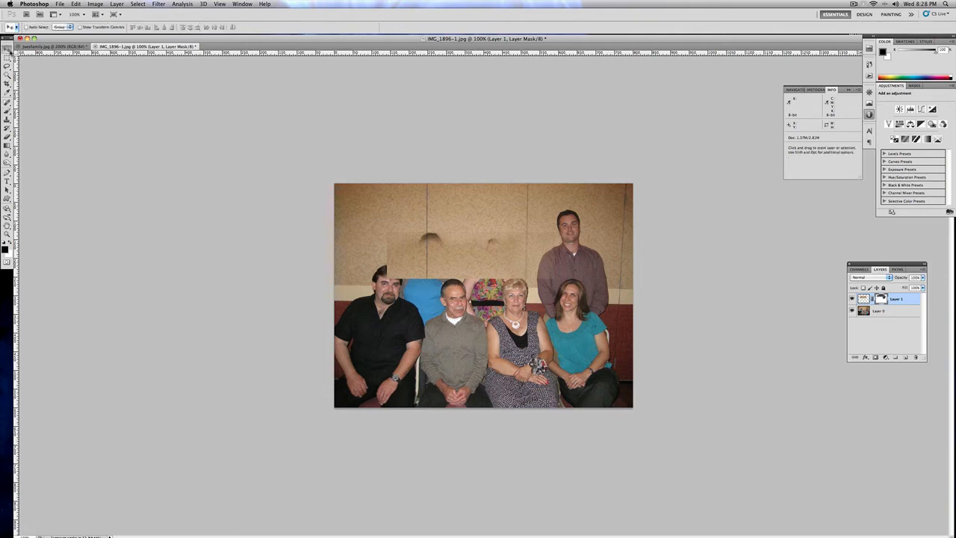
{"action": "left_click", "coordinate": [863, 299]}
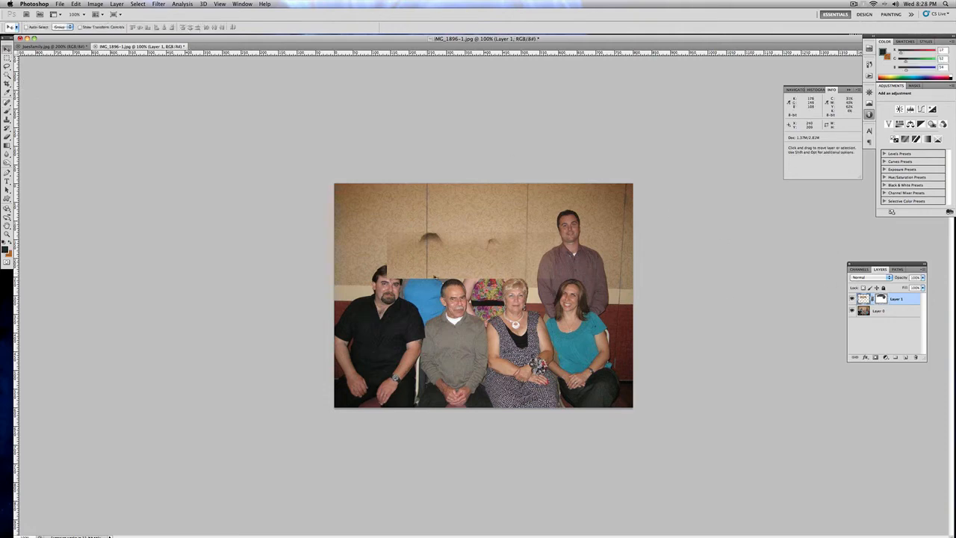
{"action": "left_click_drag", "start_coordinate": [452, 264], "coordinate": [457, 253]}
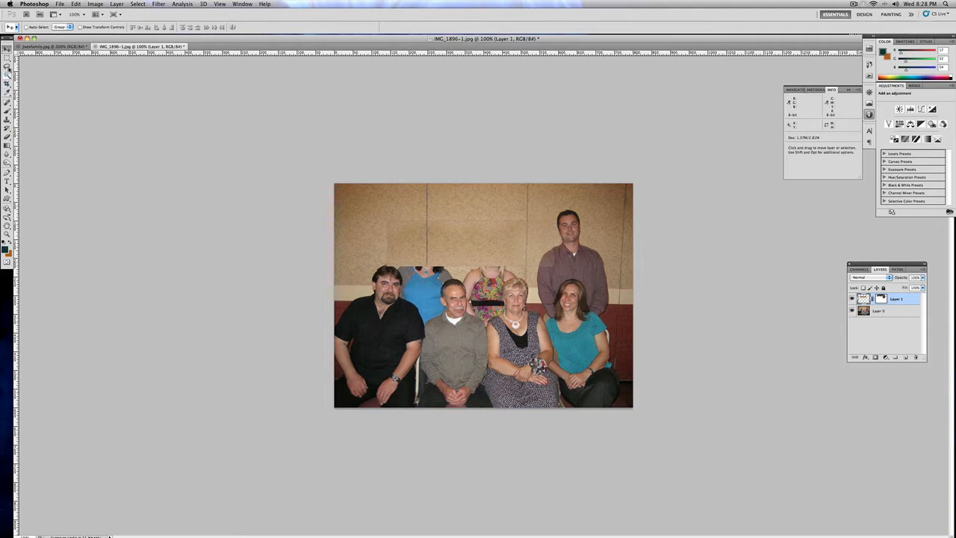
Step: Mask the patch in black off the blonde woman and its visible edges, and paint white to restore it over the dark-haired woman's head
{"action": "left_click", "coordinate": [881, 299]}
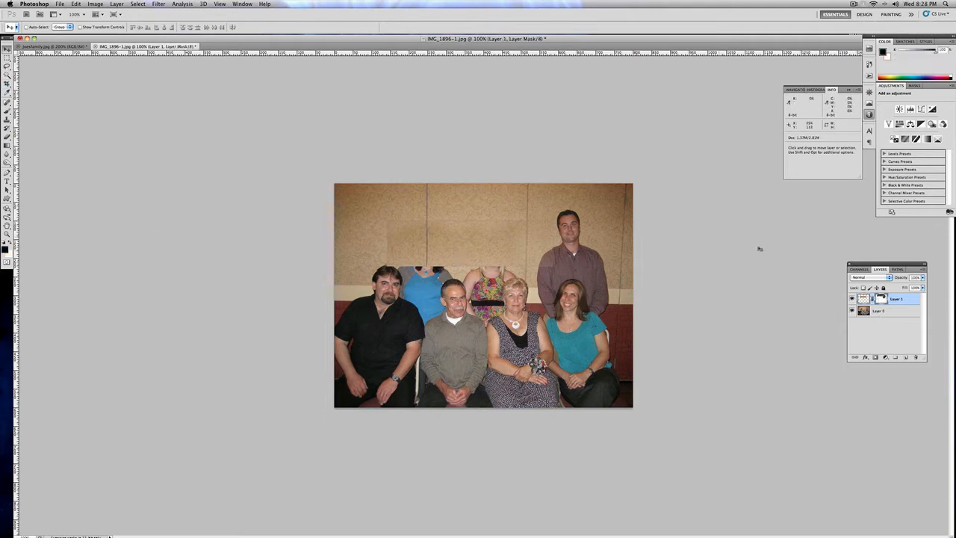
{"action": "left_click", "coordinate": [7, 111]}
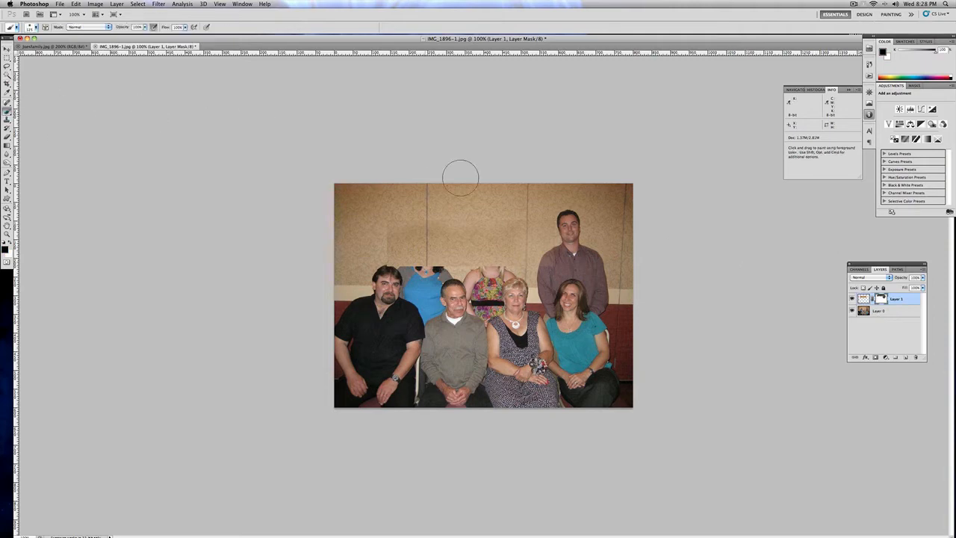
{"action": "left_click_drag", "start_coordinate": [487, 258], "coordinate": [508, 260]}
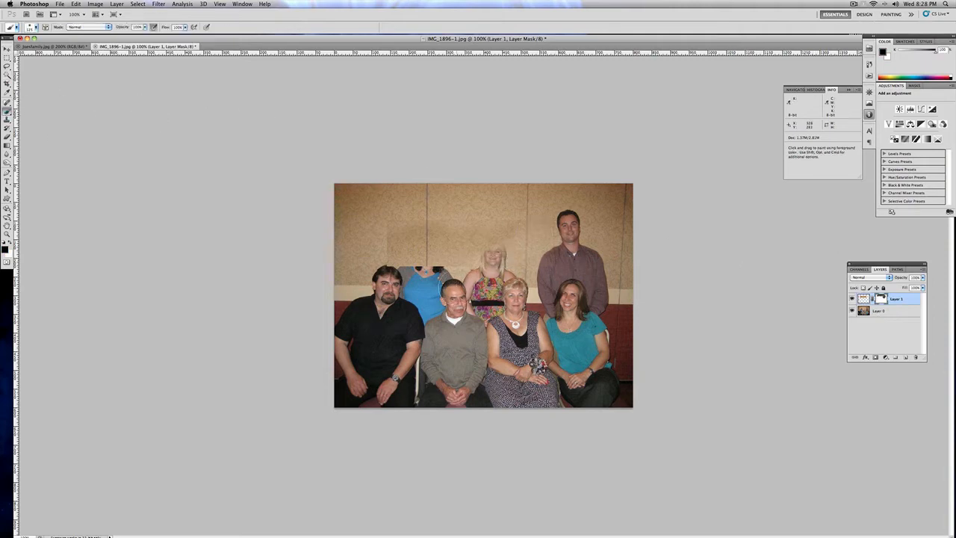
{"action": "left_click_drag", "start_coordinate": [424, 293], "coordinate": [383, 295]}
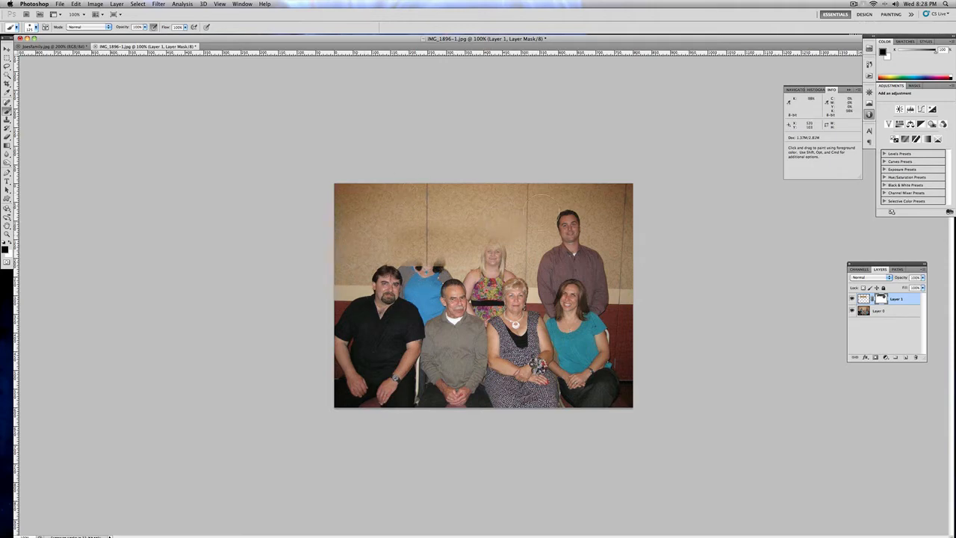
{"action": "left_click", "coordinate": [489, 254]}
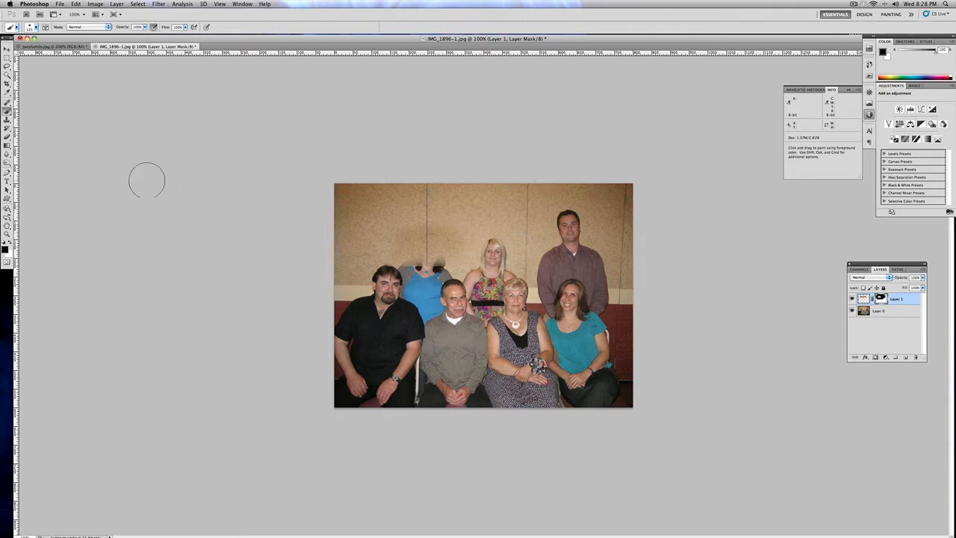
{"action": "left_click", "coordinate": [11, 242]}
{"action": "mouse_move", "coordinate": [429, 266]}
{"action": "left_mouse_down"}
{"action": "mouse_move", "coordinate": [414, 282]}
{"action": "mouse_move", "coordinate": [443, 253]}
{"action": "mouse_move", "coordinate": [408, 258]}
{"action": "left_mouse_up"}
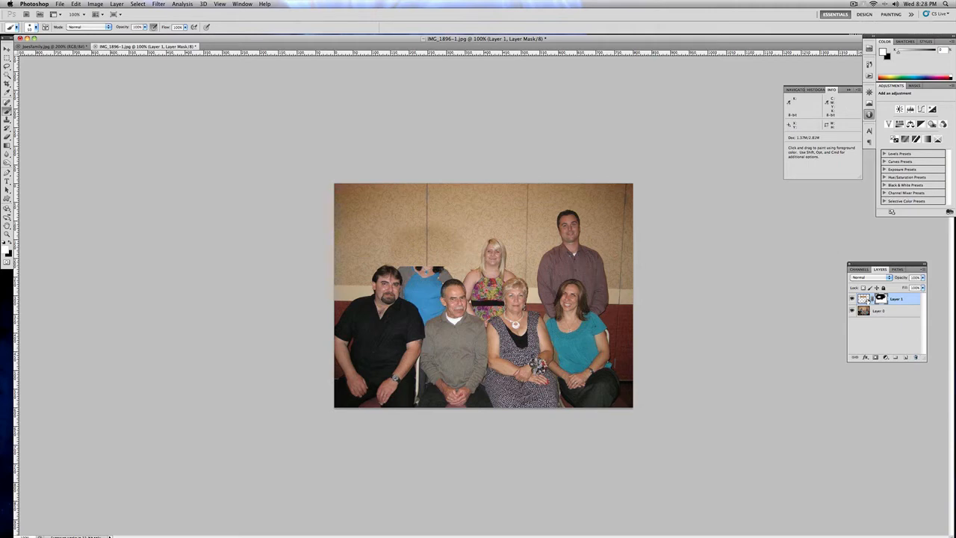
Step: Paste a second copy of the wall strip and place it directly below the first patch, aligned with the wall seams
{"action": "left_click", "coordinate": [865, 298]}
{"action": "left_click", "coordinate": [76, 3]}
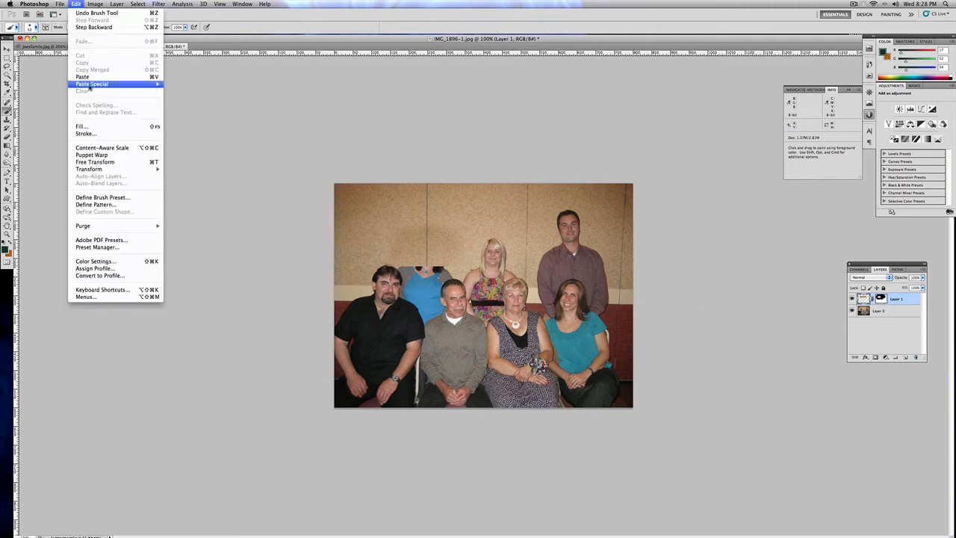
{"action": "left_click", "coordinate": [84, 77]}
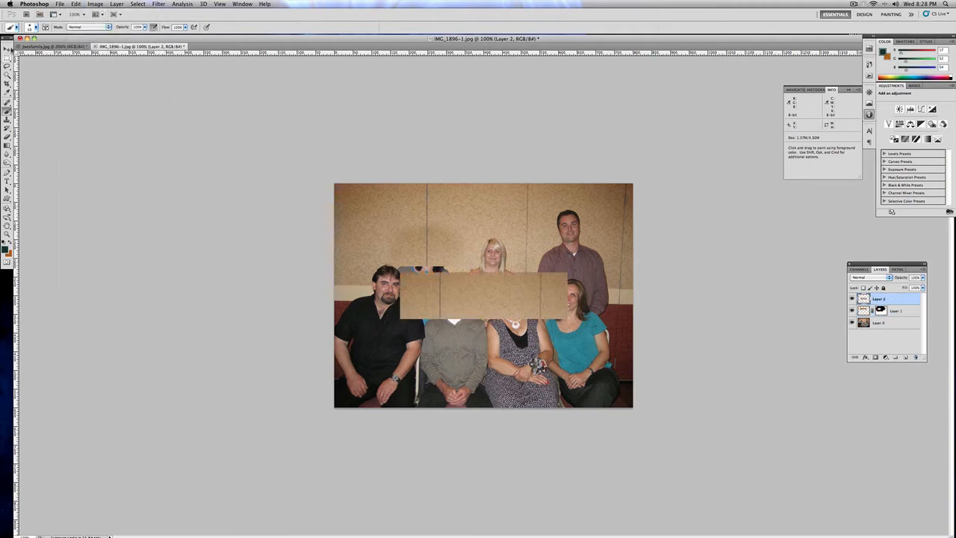
{"action": "left_click", "coordinate": [7, 48]}
{"action": "left_click_drag", "start_coordinate": [481, 297], "coordinate": [474, 295]}
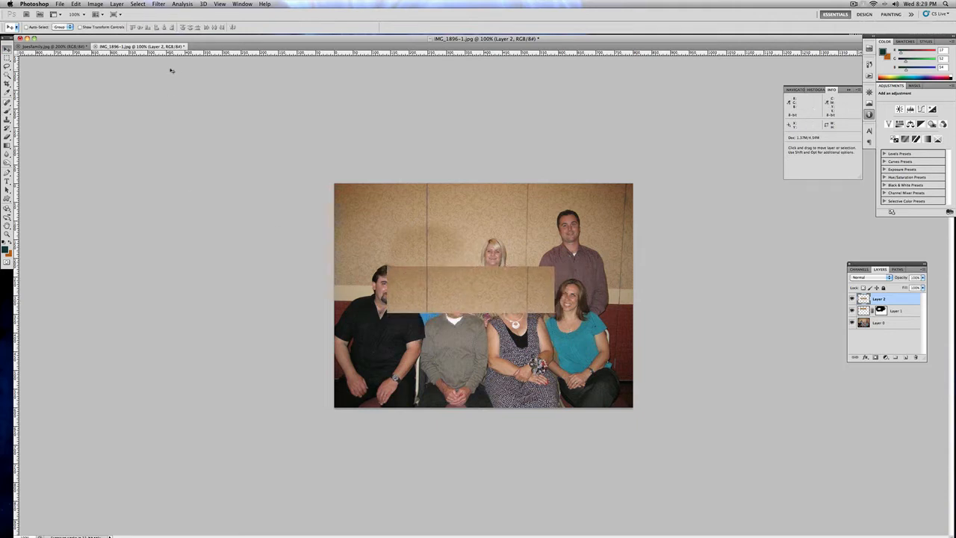
Step: Flip the second wall strip vertically
{"action": "left_click", "coordinate": [76, 3]}
{"action": "mouse_move", "coordinate": [105, 172]}
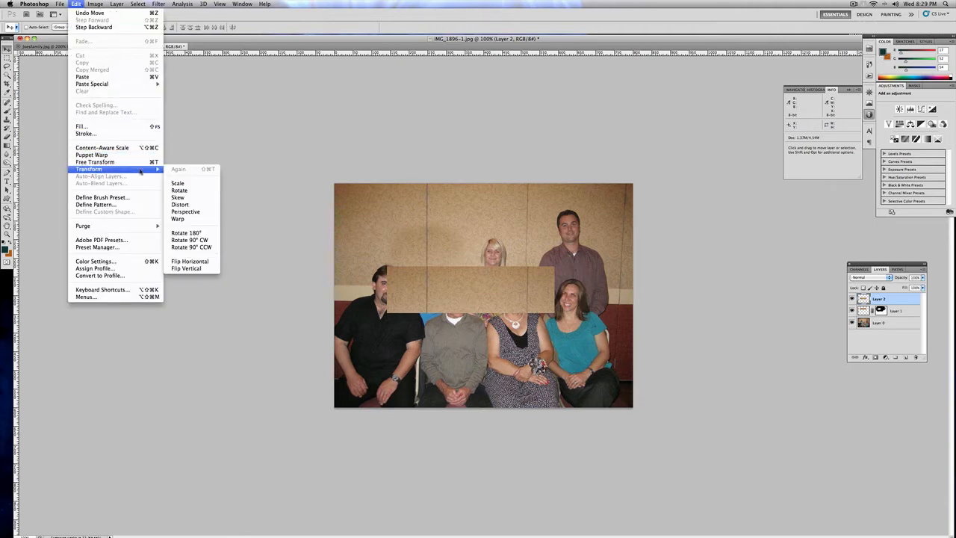
{"action": "left_click", "coordinate": [186, 268]}
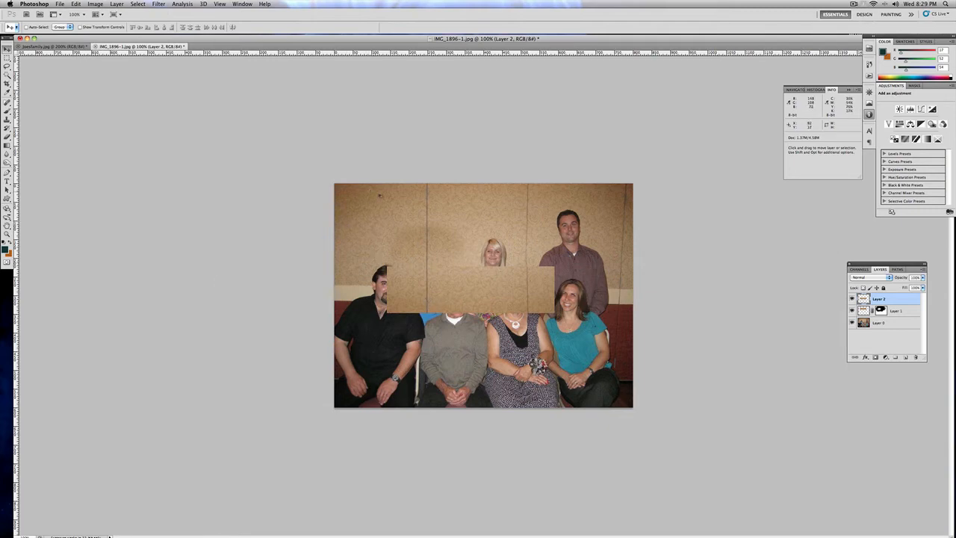
Step: Try merging the second wall strip into the masked patch below while preserving the layer mask
{"action": "left_click", "coordinate": [117, 5]}
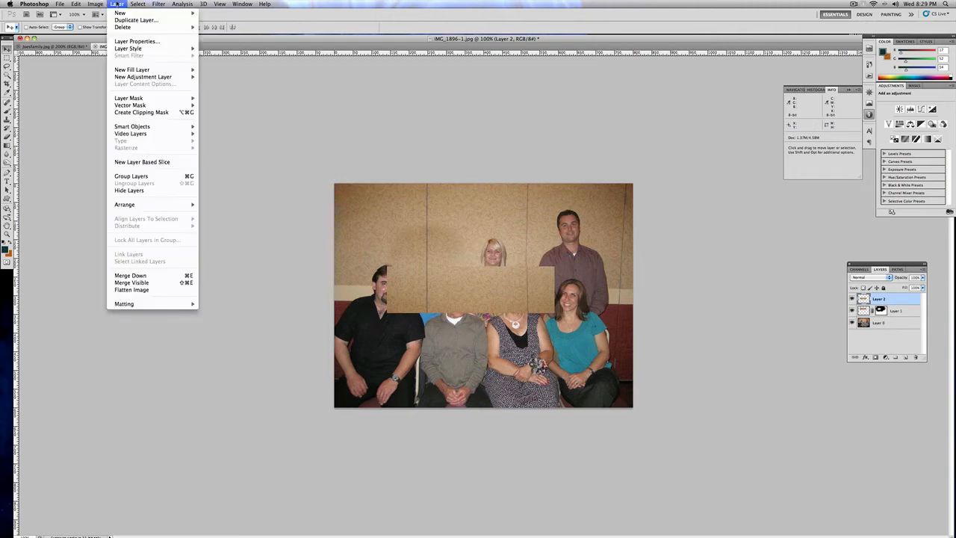
{"action": "left_click", "coordinate": [163, 275]}
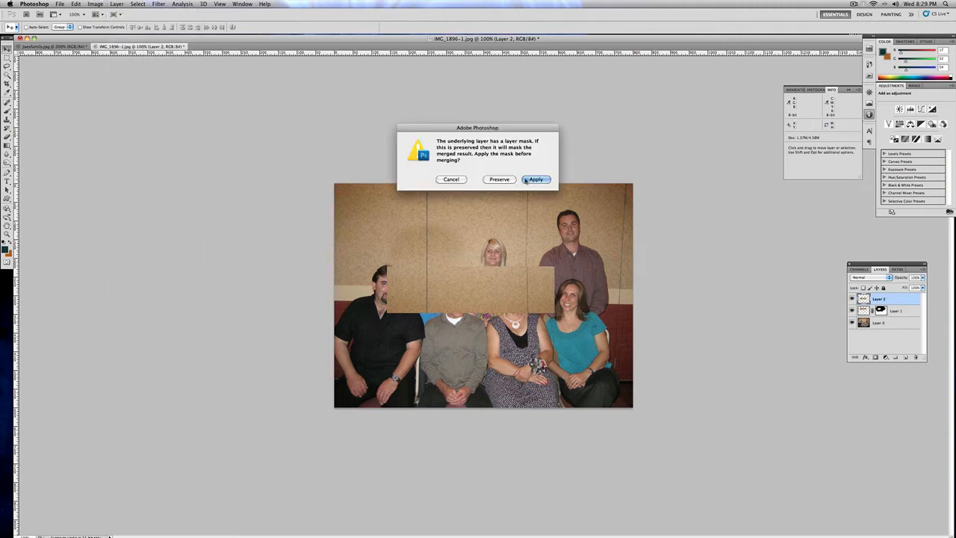
{"action": "left_click", "coordinate": [499, 180]}
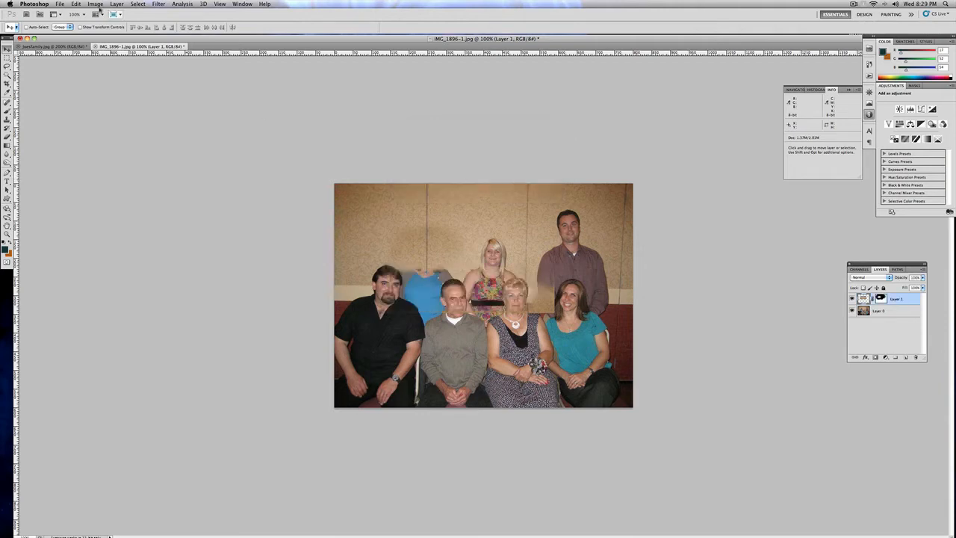
{"action": "left_click", "coordinate": [76, 4]}
{"action": "left_click", "coordinate": [99, 13]}
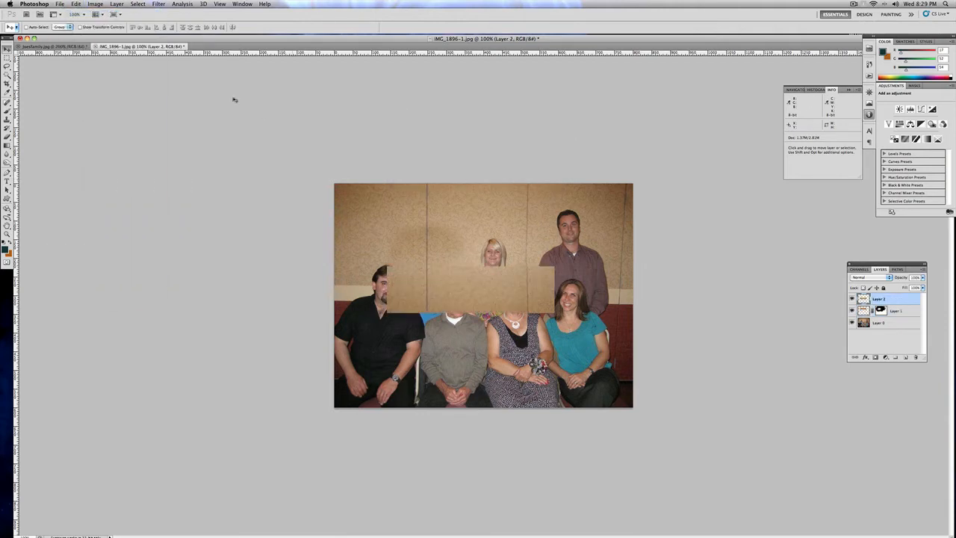
Step: Merge the second wall strip down into the first wall patch, applying the existing layer mask
{"action": "left_click", "coordinate": [95, 4]}
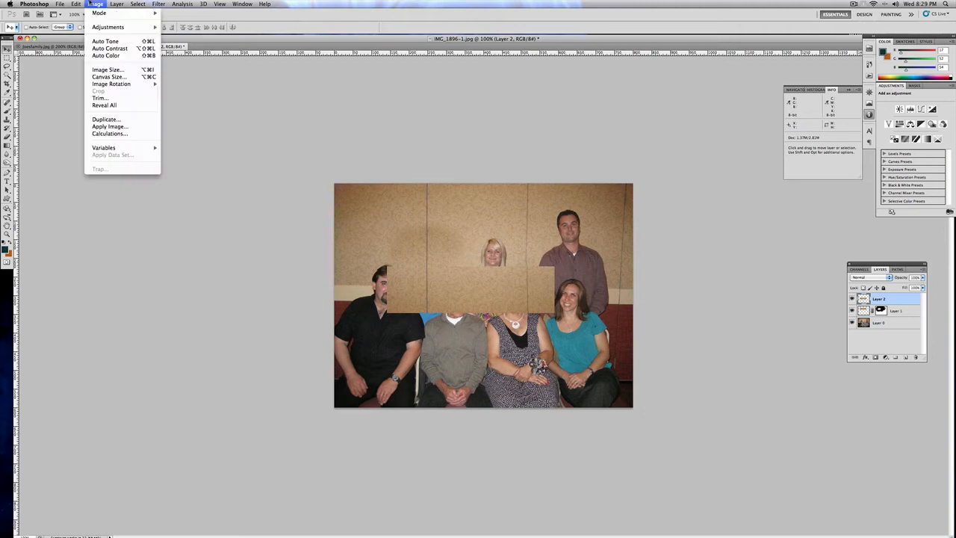
{"action": "mouse_move", "coordinate": [117, 4]}
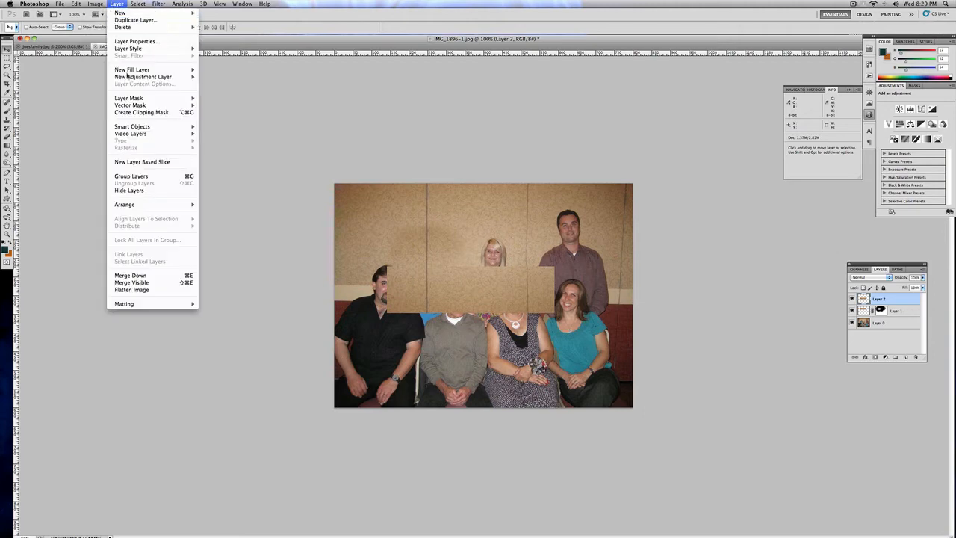
{"action": "left_click", "coordinate": [162, 275]}
{"action": "left_click", "coordinate": [535, 181]}
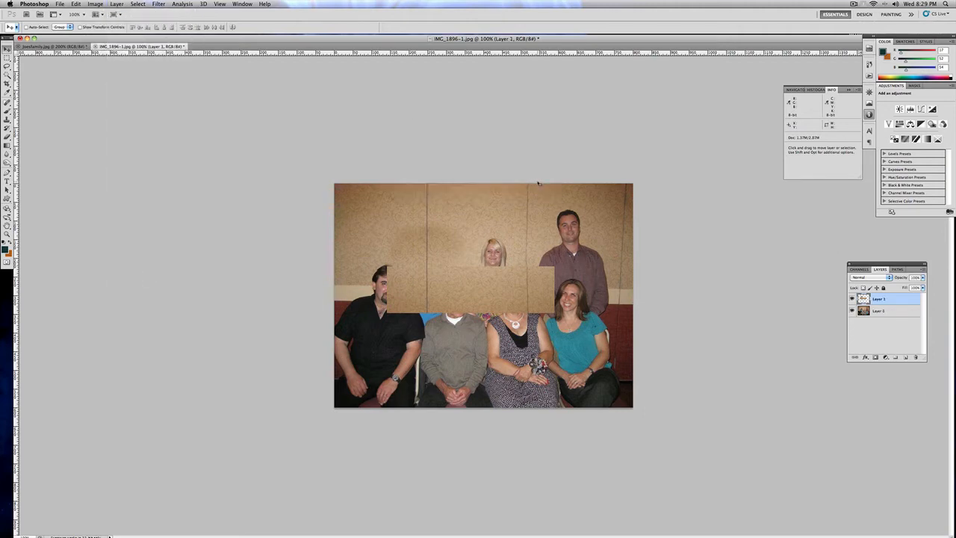
Step: Add a layer mask to the merged wall patch and paint black to uncover the seated people and the blonde woman
{"action": "left_click", "coordinate": [875, 357]}
{"action": "left_click", "coordinate": [8, 110]}
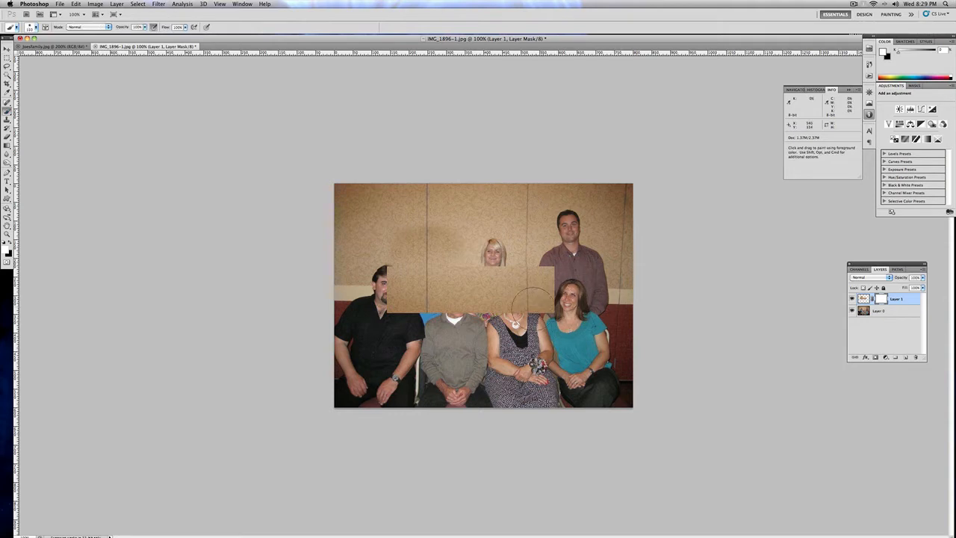
{"action": "key", "text": "x"}
{"action": "mouse_move", "coordinate": [565, 265]}
{"action": "left_mouse_down"}
{"action": "mouse_move", "coordinate": [557, 295]}
{"action": "mouse_move", "coordinate": [518, 293]}
{"action": "mouse_move", "coordinate": [530, 275]}
{"action": "mouse_move", "coordinate": [491, 292]}
{"action": "mouse_move", "coordinate": [495, 316]}
{"action": "mouse_move", "coordinate": [469, 336]}
{"action": "mouse_move", "coordinate": [436, 335]}
{"action": "mouse_move", "coordinate": [421, 327]}
{"action": "mouse_move", "coordinate": [442, 329]}
{"action": "mouse_move", "coordinate": [403, 331]}
{"action": "mouse_move", "coordinate": [363, 315]}
{"action": "mouse_move", "coordinate": [363, 265]}
{"action": "mouse_move", "coordinate": [351, 310]}
{"action": "mouse_move", "coordinate": [355, 184]}
{"action": "mouse_move", "coordinate": [501, 229]}
{"action": "mouse_move", "coordinate": [375, 246]}
{"action": "mouse_move", "coordinate": [334, 286]}
{"action": "mouse_move", "coordinate": [370, 303]}
{"action": "mouse_move", "coordinate": [364, 281]}
{"action": "mouse_move", "coordinate": [366, 313]}
{"action": "mouse_move", "coordinate": [431, 308]}
{"action": "left_mouse_up"}
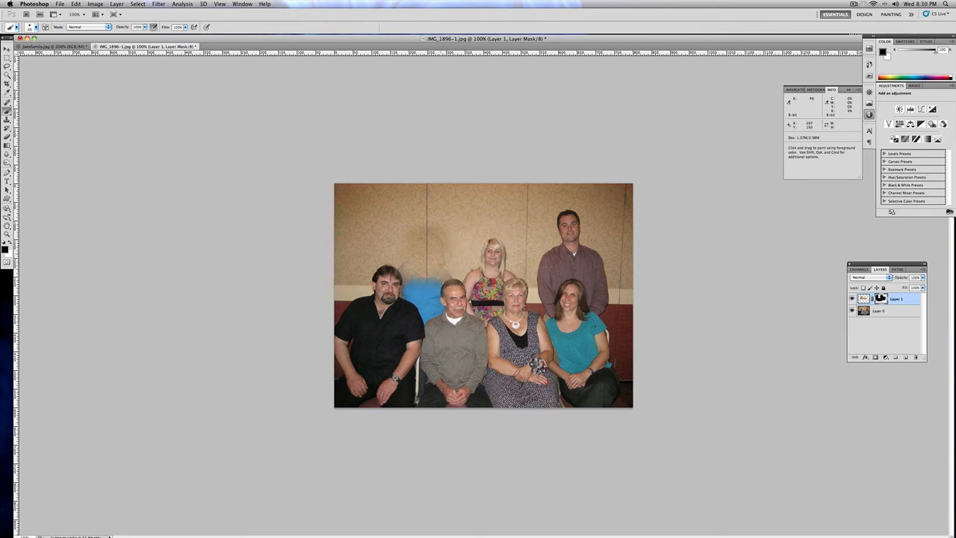
Step: Paint white on the mask to cover remains of the removed woman, and black to uncover the bearded man's hair
{"action": "key", "text": "x"}
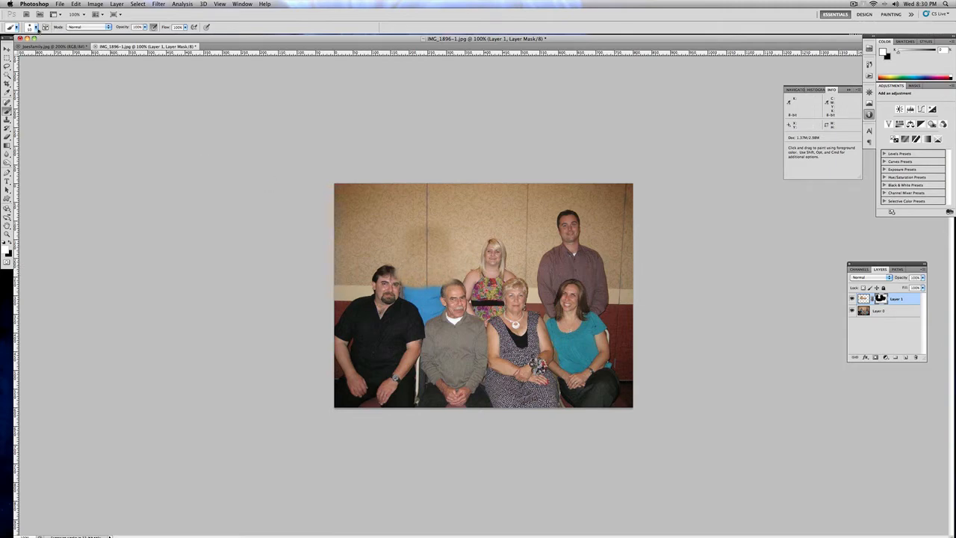
{"action": "left_click", "coordinate": [79, 14]}
{"action": "left_click", "coordinate": [70, 53]}
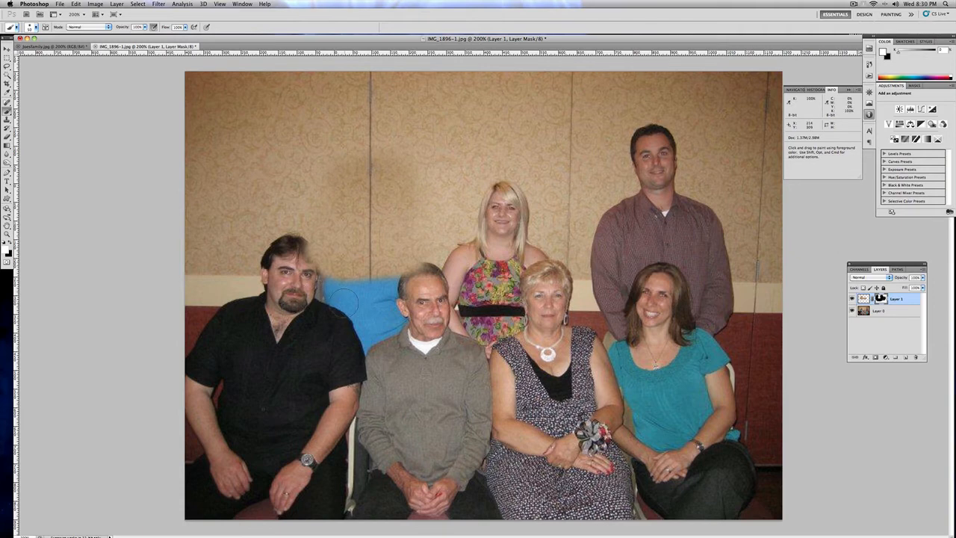
{"action": "key", "text": "x"}
{"action": "mouse_move", "coordinate": [372, 298]}
{"action": "left_mouse_down"}
{"action": "mouse_move", "coordinate": [401, 296]}
{"action": "mouse_move", "coordinate": [390, 307]}
{"action": "mouse_move", "coordinate": [364, 293]}
{"action": "mouse_move", "coordinate": [315, 299]}
{"action": "mouse_move", "coordinate": [390, 298]}
{"action": "mouse_move", "coordinate": [377, 243]}
{"action": "mouse_move", "coordinate": [278, 258]}
{"action": "mouse_move", "coordinate": [291, 268]}
{"action": "mouse_move", "coordinate": [291, 255]}
{"action": "mouse_move", "coordinate": [308, 252]}
{"action": "mouse_move", "coordinate": [301, 269]}
{"action": "mouse_move", "coordinate": [297, 259]}
{"action": "left_mouse_up"}
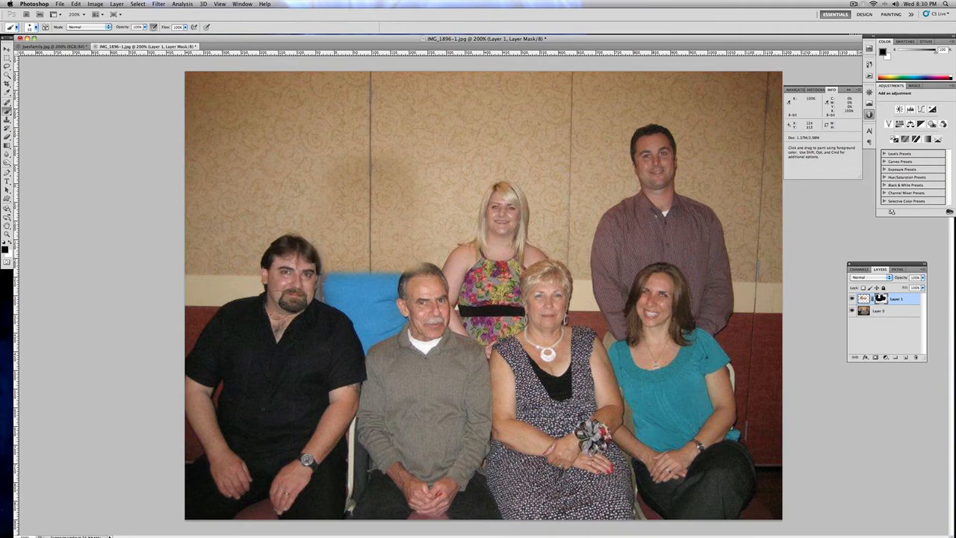
Step: Refine the mask with white and black, starting with a 45 px brush, around the man's hair and the blue shirt's upper edge
{"action": "key", "text": "x"}
{"action": "left_click", "coordinate": [33, 28]}
{"action": "left_click_drag", "start_coordinate": [15, 63], "coordinate": [51, 64]}
{"action": "left_click", "coordinate": [254, 50]}
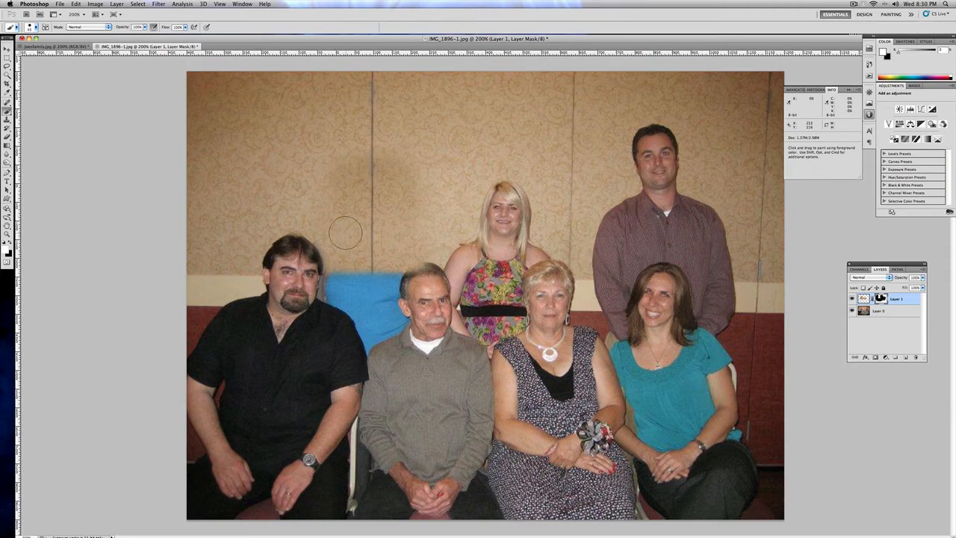
{"action": "key", "text": "x"}
{"action": "key", "text": "x"}
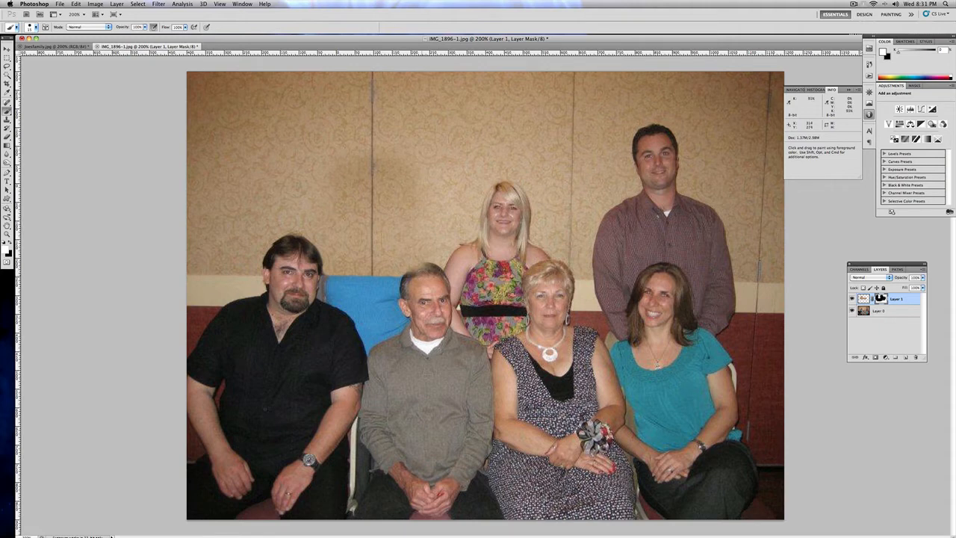
{"action": "key", "text": "x"}
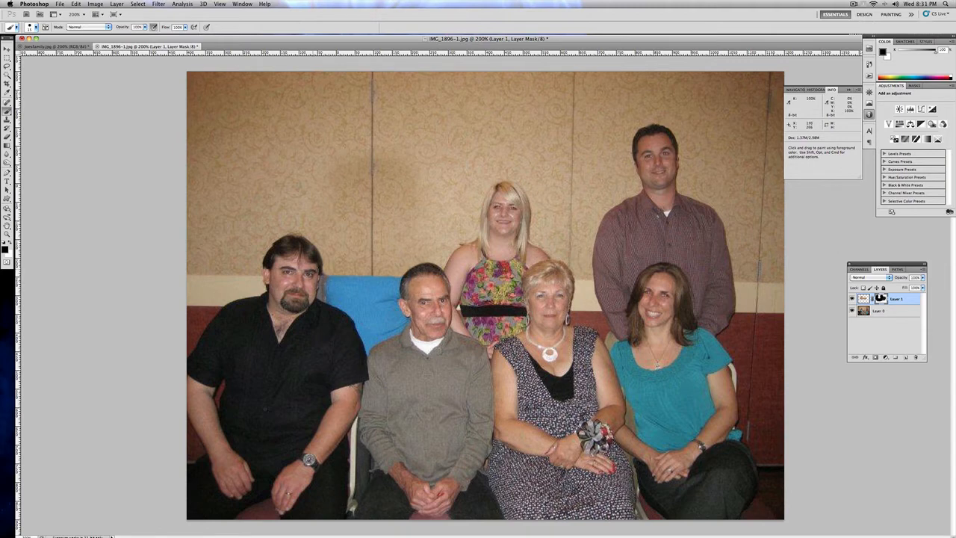
{"action": "key", "text": "x"}
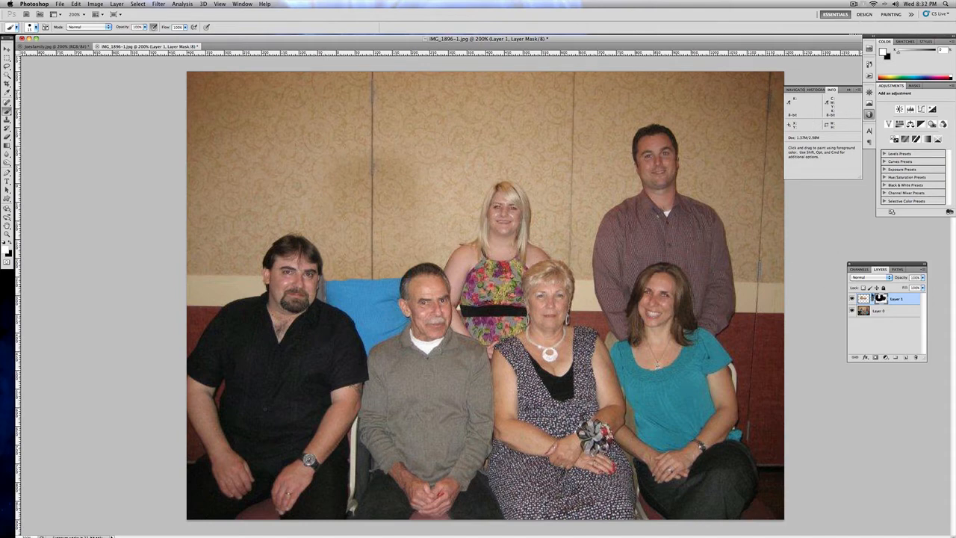
Step: Apply Levels to the wall patch image, raising the midtones to 1.32 and moving the black input point inward
{"action": "left_click", "coordinate": [864, 298]}
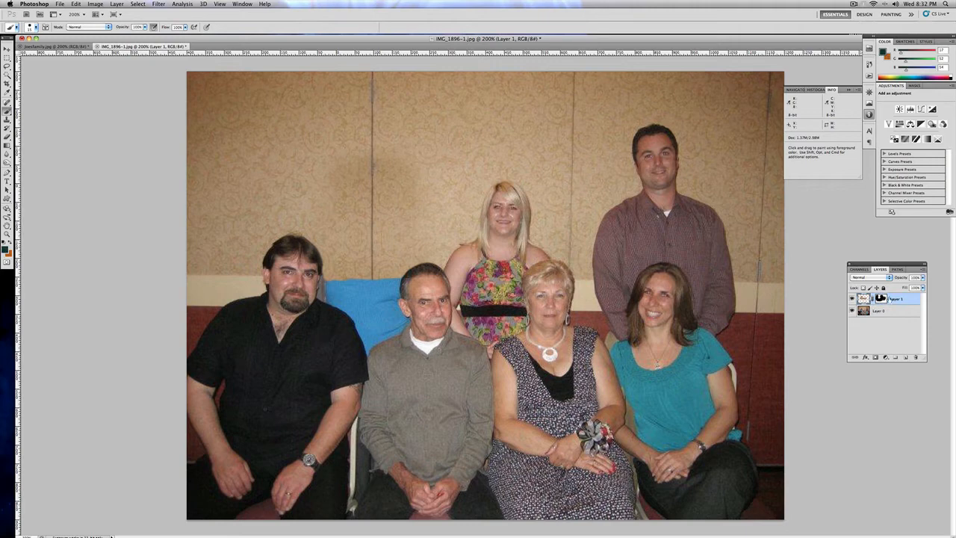
{"action": "left_click", "coordinate": [96, 4]}
{"action": "mouse_move", "coordinate": [109, 27]}
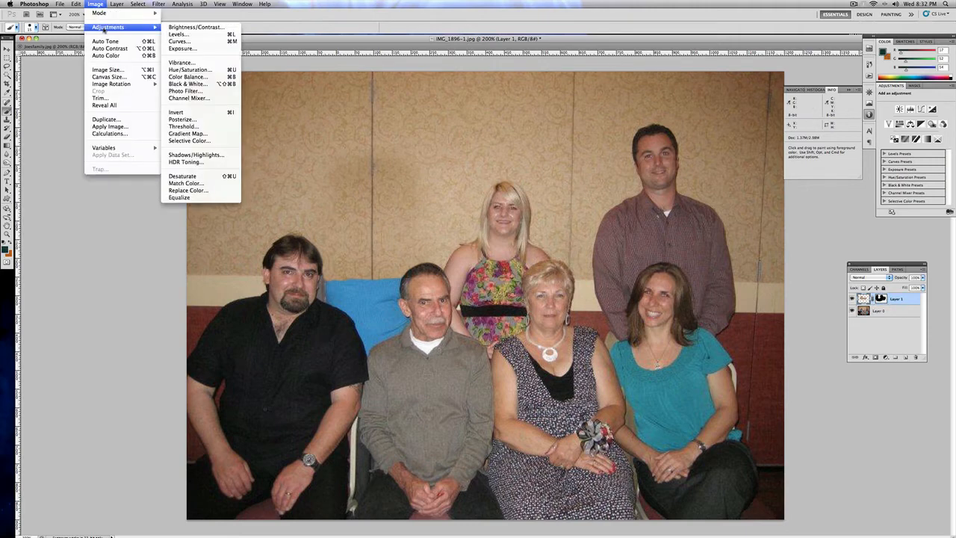
{"action": "left_click", "coordinate": [183, 31]}
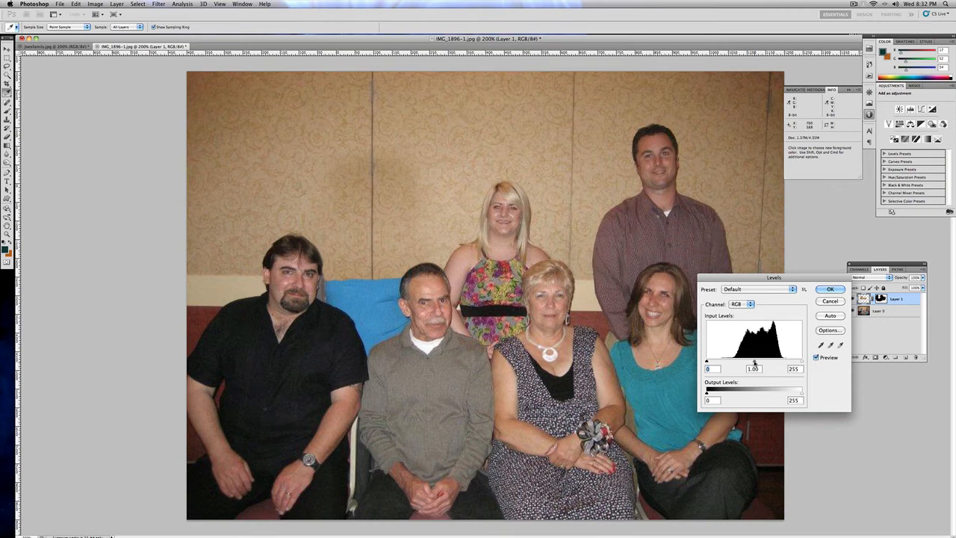
{"action": "left_click_drag", "start_coordinate": [754, 363], "coordinate": [745, 364]}
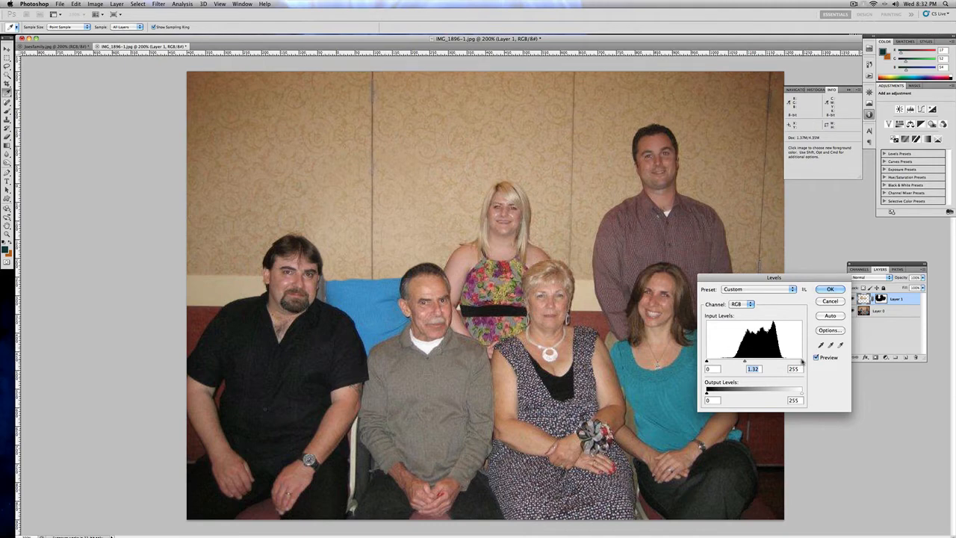
{"action": "left_click", "coordinate": [803, 361]}
{"action": "left_click_drag", "start_coordinate": [708, 361], "coordinate": [748, 361]}
{"action": "left_click", "coordinate": [829, 289]}
{"action": "key", "text": "b"}
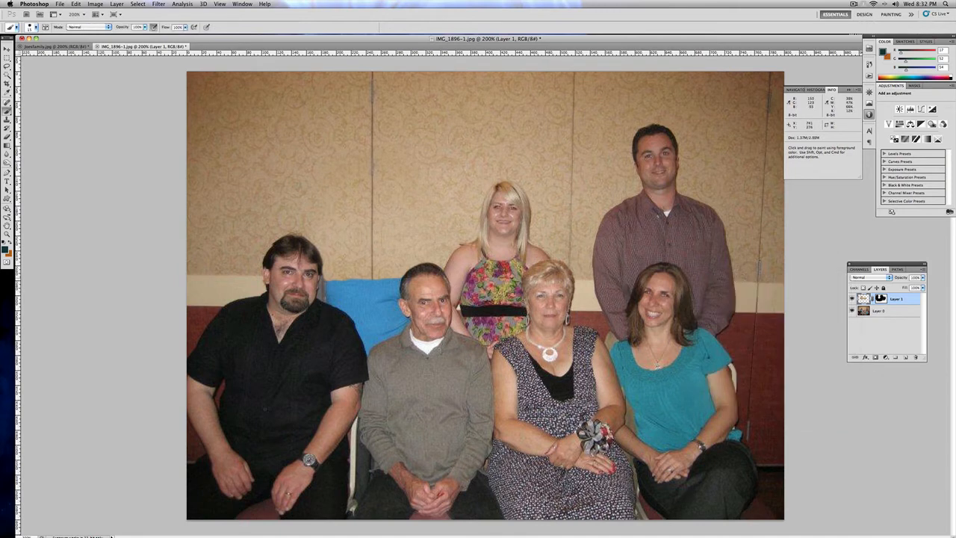
Step: Apply a second Levels adjustment to the wall patch, raising the midtones slightly to about 1.04
{"action": "left_click", "coordinate": [77, 14]}
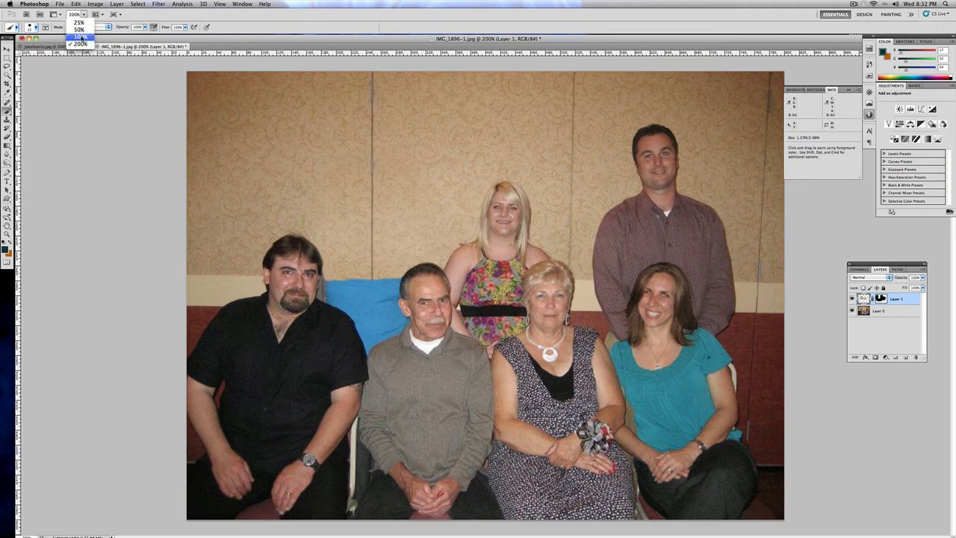
{"action": "left_click", "coordinate": [80, 37]}
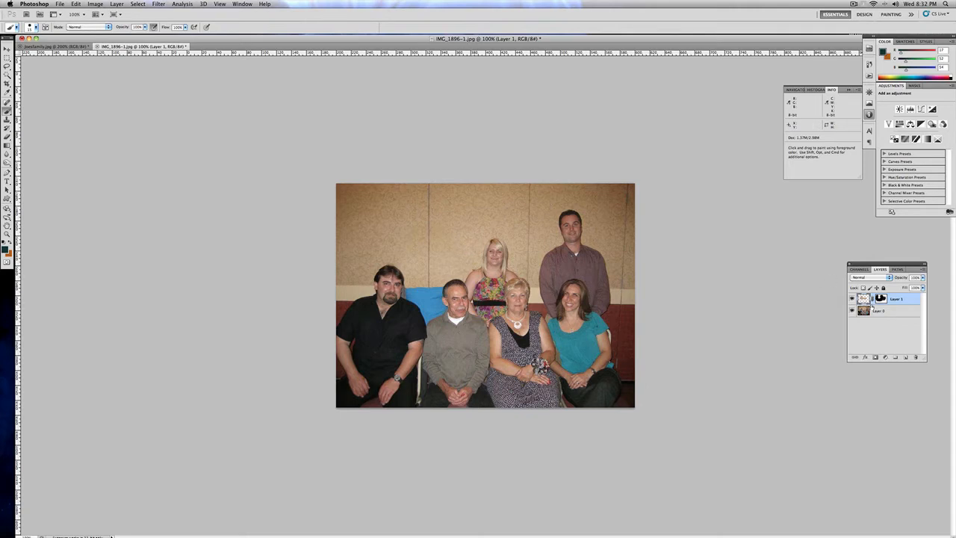
{"action": "left_click", "coordinate": [100, 4]}
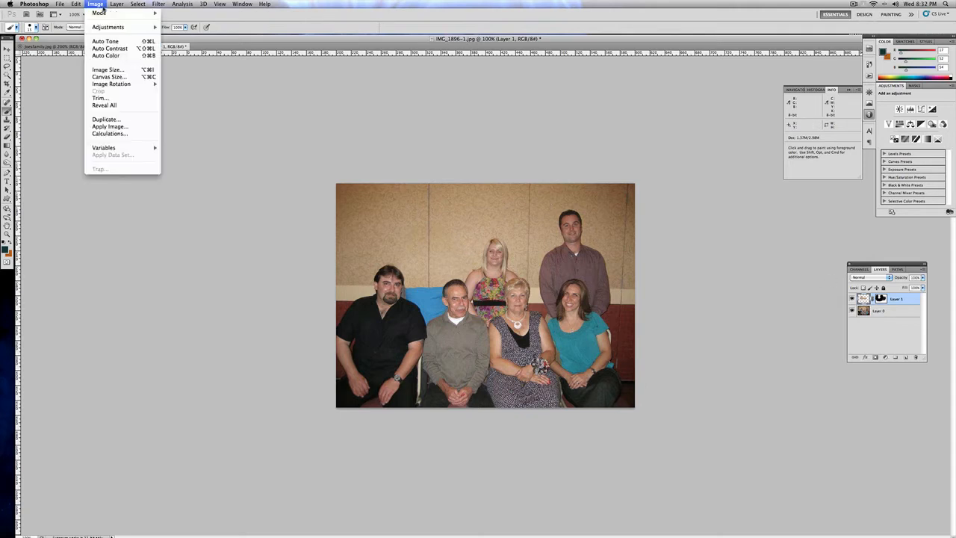
{"action": "mouse_move", "coordinate": [110, 27]}
{"action": "left_click", "coordinate": [180, 34]}
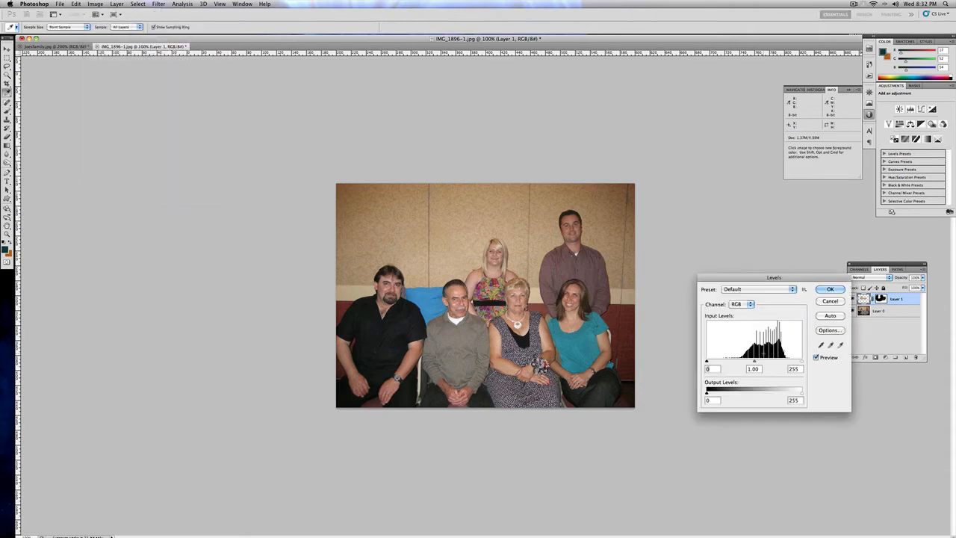
{"action": "left_click_drag", "start_coordinate": [755, 361], "coordinate": [756, 365]}
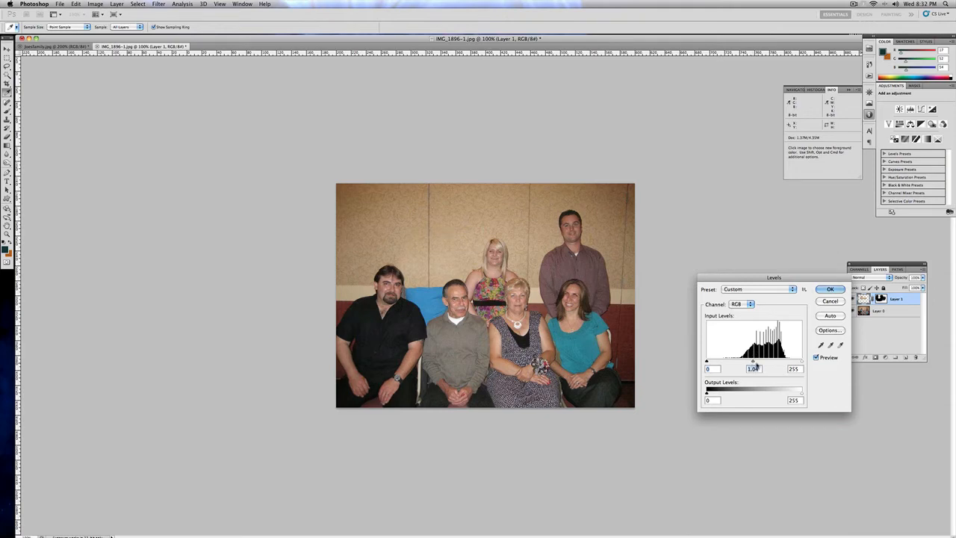
{"action": "left_click", "coordinate": [830, 289]}
{"action": "key", "text": "b"}
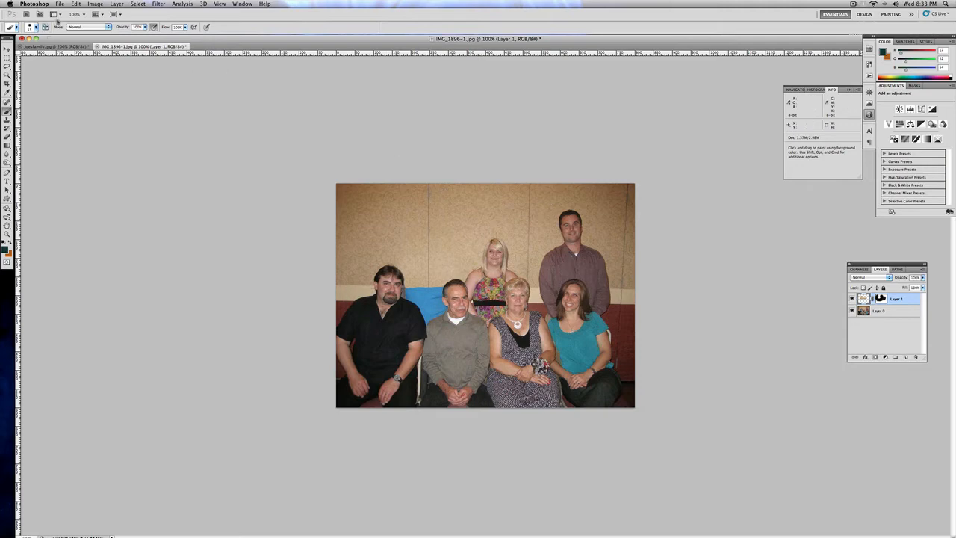
Step: Copy a rectangle of about 47 × 44 px from the cream wall band at the original photo's left edge
{"action": "left_click", "coordinate": [85, 15]}
{"action": "left_click", "coordinate": [83, 46]}
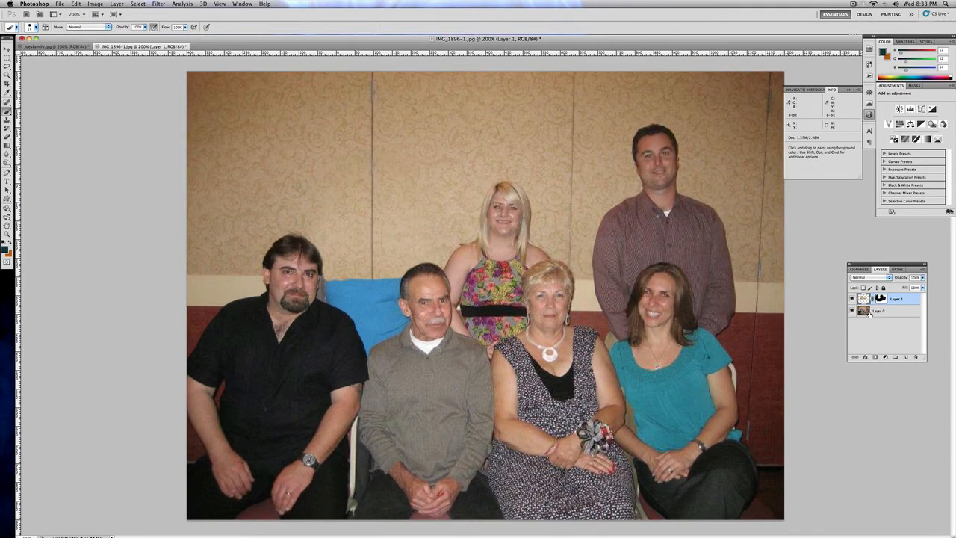
{"action": "left_click", "coordinate": [897, 310]}
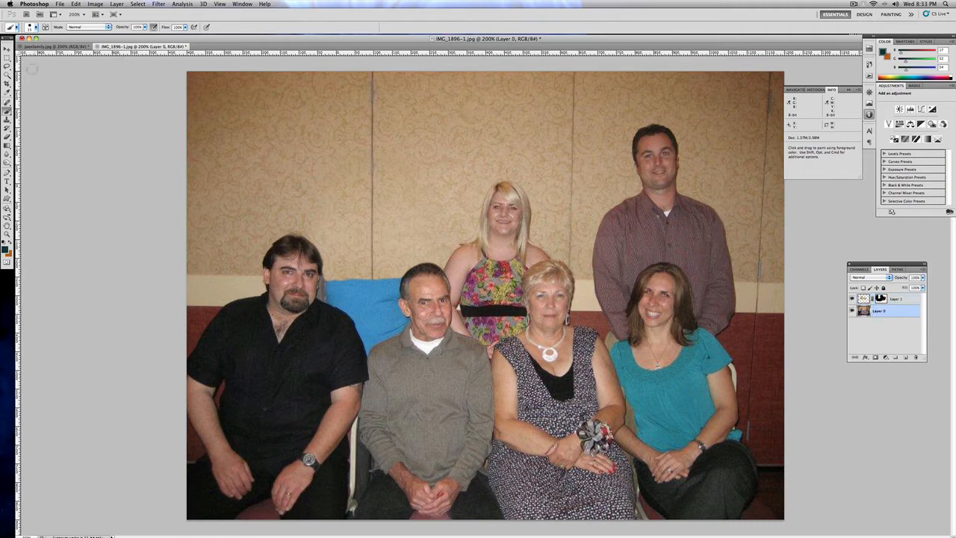
{"action": "key", "text": "m"}
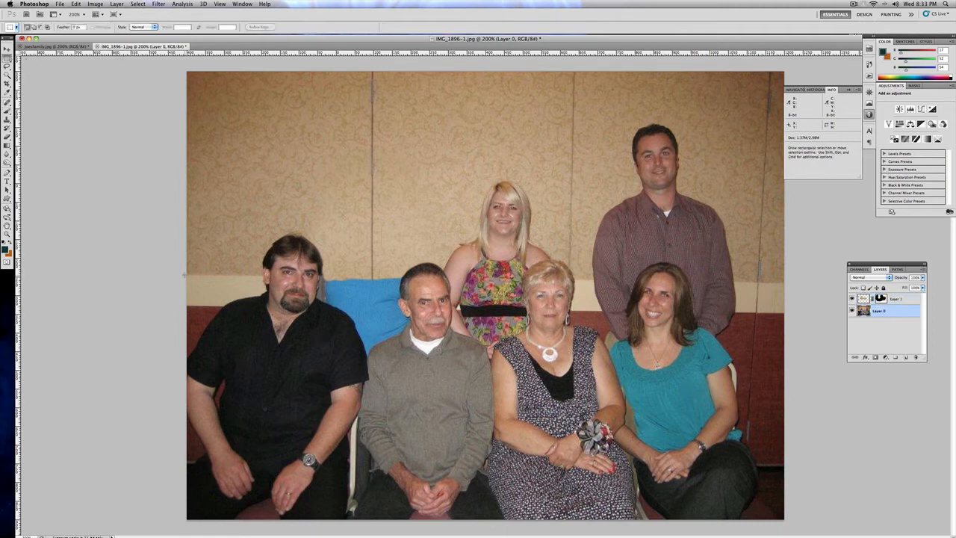
{"action": "left_click_drag", "start_coordinate": [183, 272], "coordinate": [234, 288]}
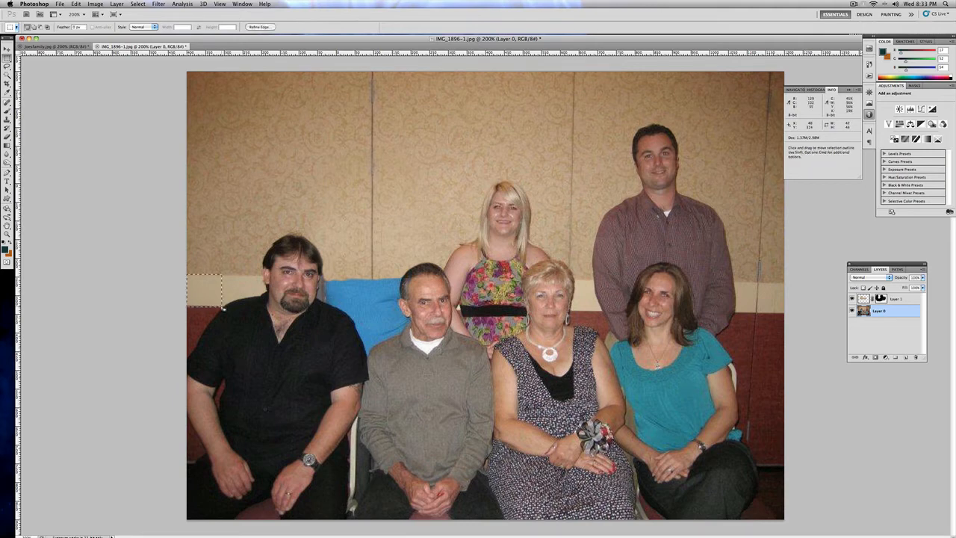
{"action": "left_click", "coordinate": [76, 4]}
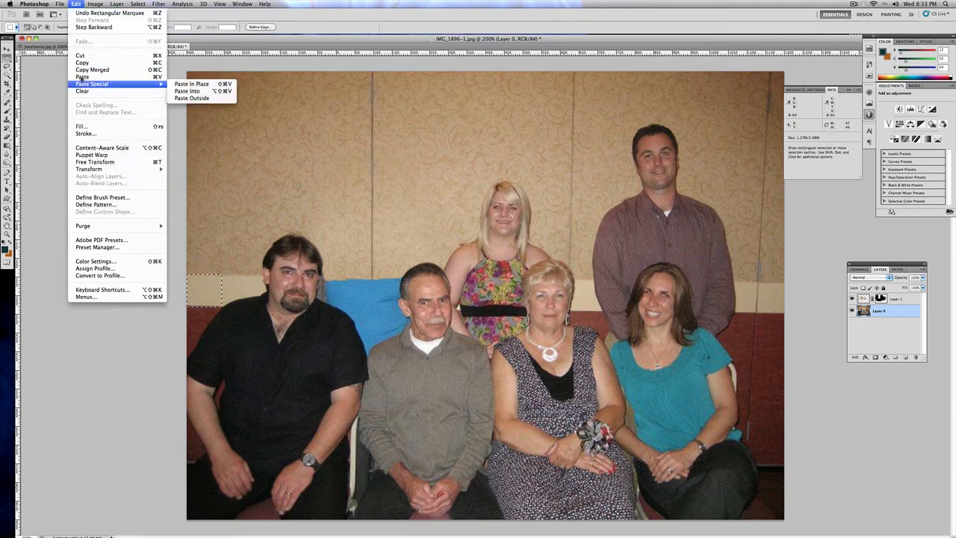
{"action": "left_click", "coordinate": [82, 3]}
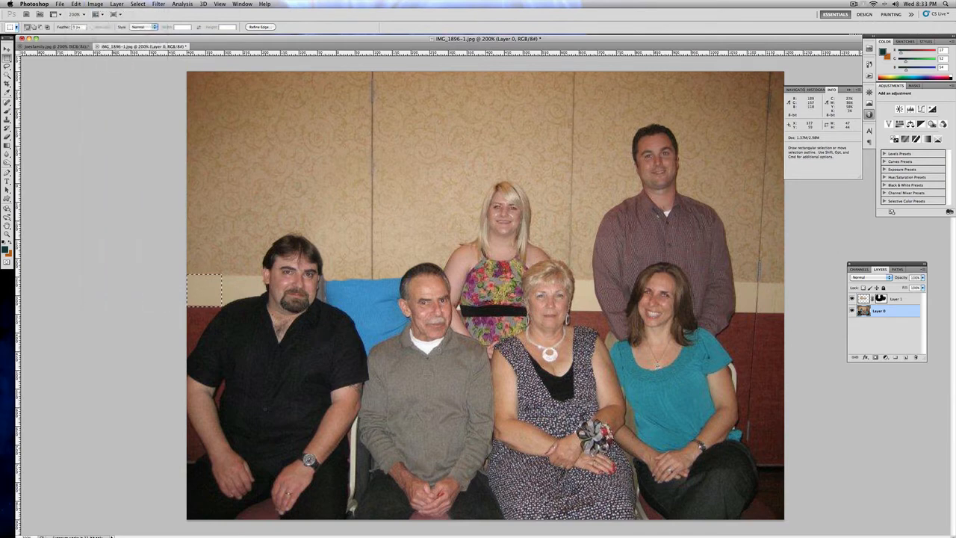
Step: Paste the copied cream band patch above Layer 1 and place it beside the dark-haired man's head, over the blue shirt
{"action": "left_click", "coordinate": [889, 299]}
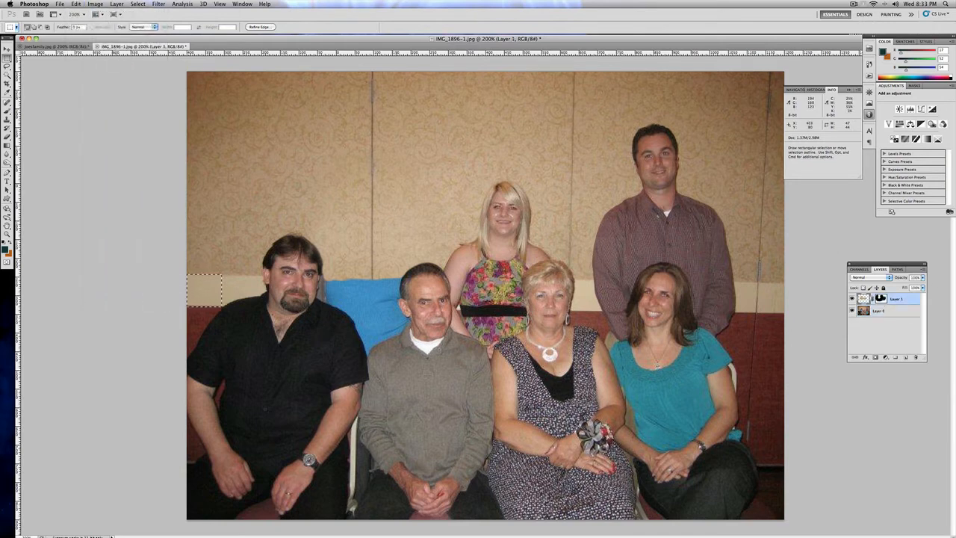
{"action": "left_click", "coordinate": [76, 4]}
{"action": "mouse_move", "coordinate": [97, 83]}
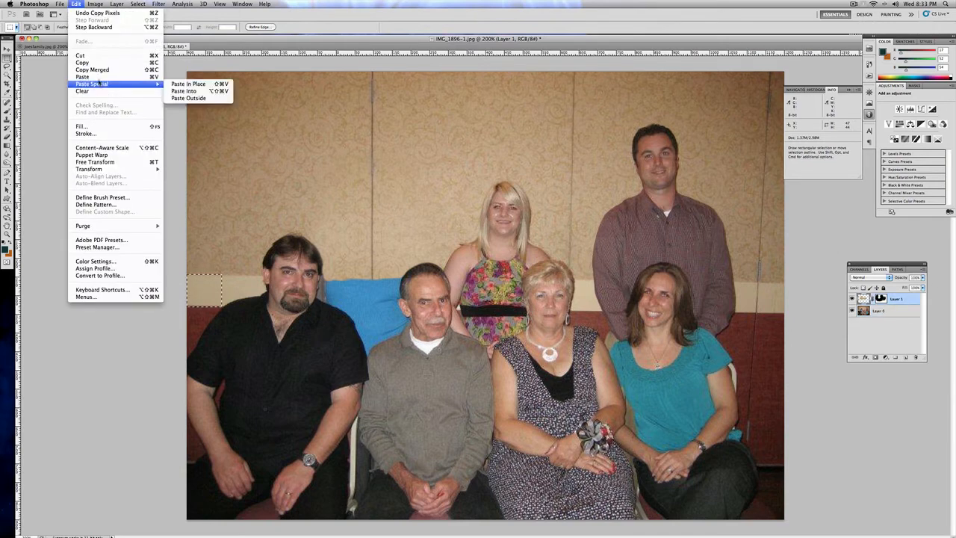
{"action": "left_click", "coordinate": [187, 81]}
{"action": "left_click", "coordinate": [7, 48]}
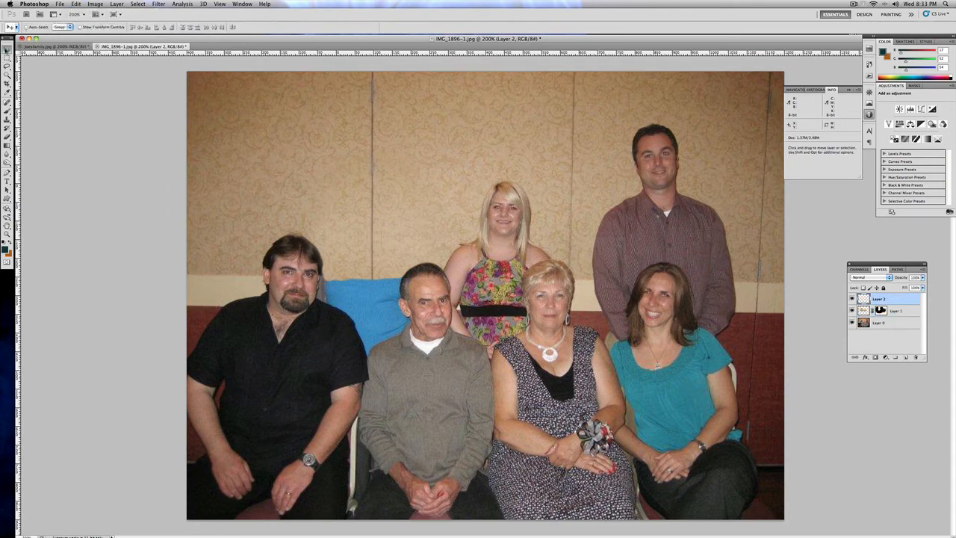
{"action": "left_click_drag", "start_coordinate": [230, 294], "coordinate": [335, 294]}
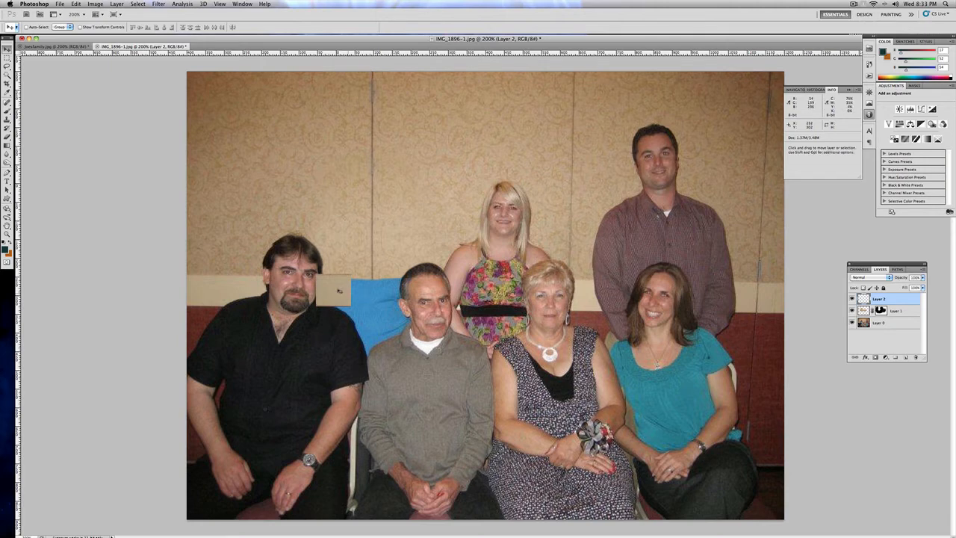
{"action": "left_click", "coordinate": [75, 4]}
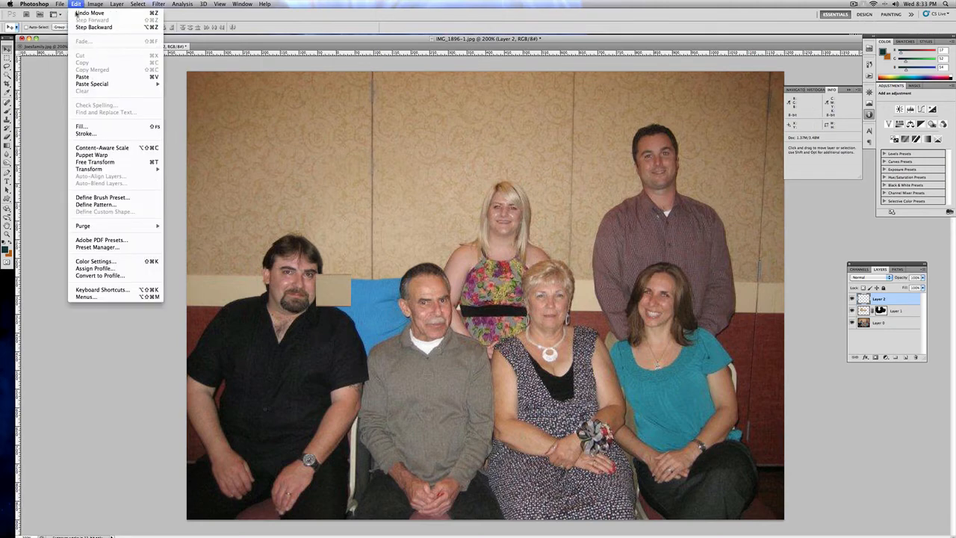
{"action": "left_click", "coordinate": [82, 77]}
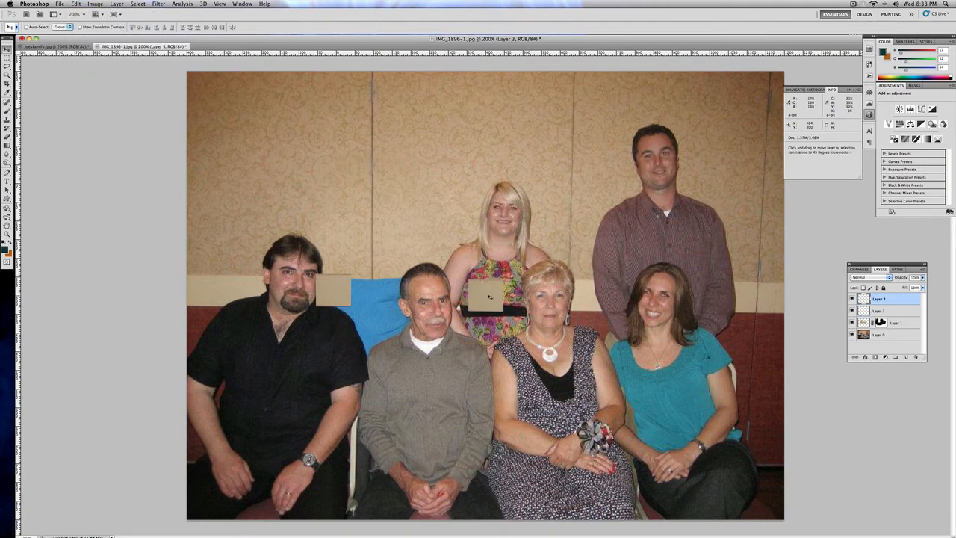
{"action": "left_click", "coordinate": [75, 4]}
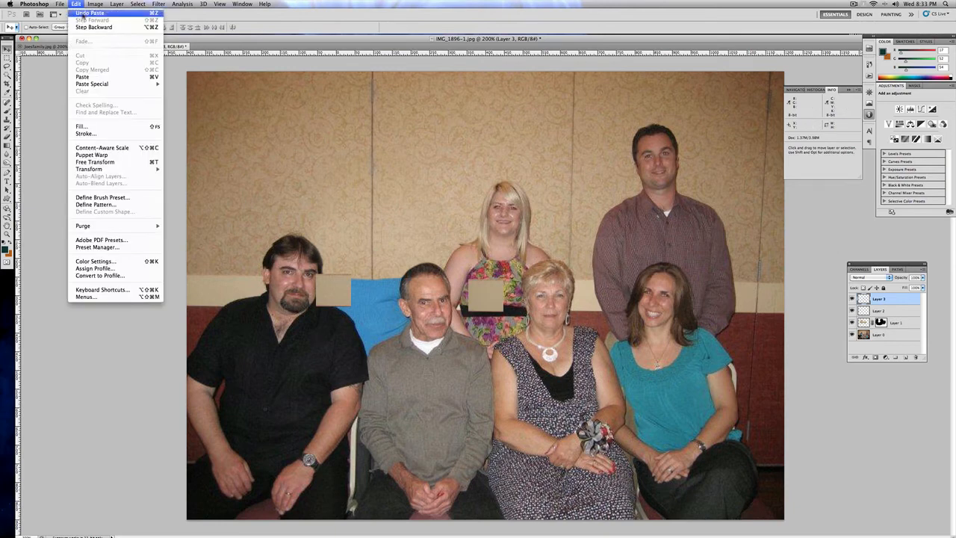
{"action": "left_click", "coordinate": [88, 13]}
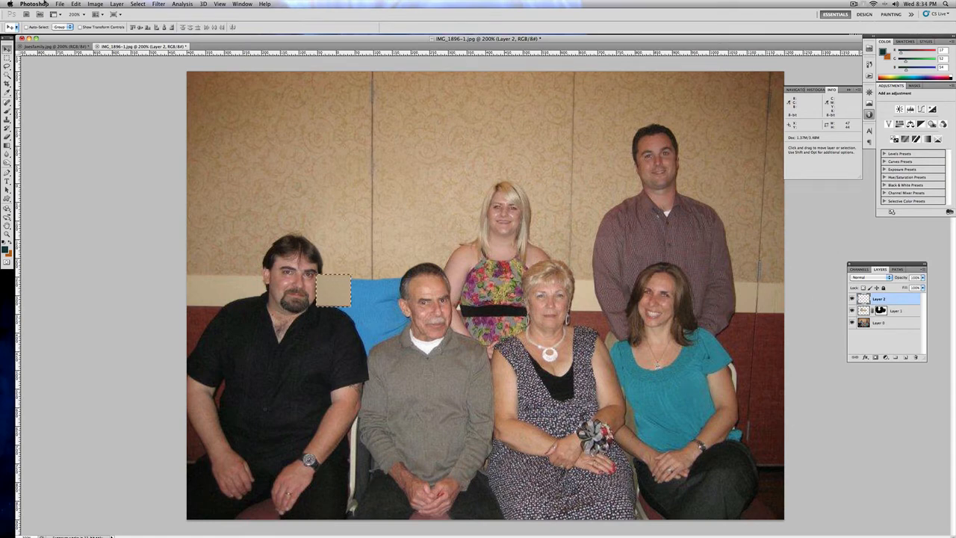
Step: Duplicate the cream band patch on a new layer and butt the copy against its inner edge over the blue shirt
{"action": "left_click", "coordinate": [76, 3]}
{"action": "left_click", "coordinate": [83, 63]}
{"action": "left_click", "coordinate": [76, 3]}
{"action": "left_click", "coordinate": [95, 77]}
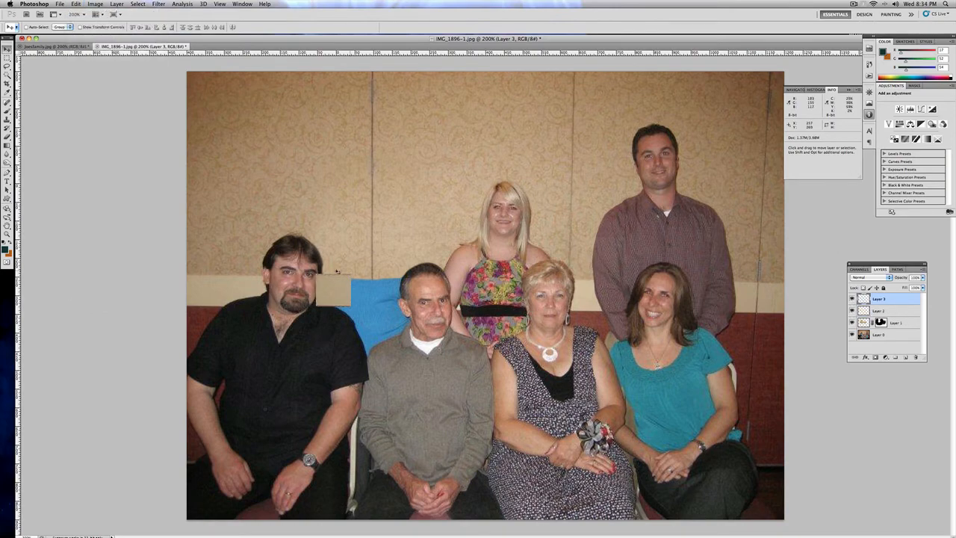
{"action": "left_click_drag", "start_coordinate": [330, 285], "coordinate": [366, 286]}
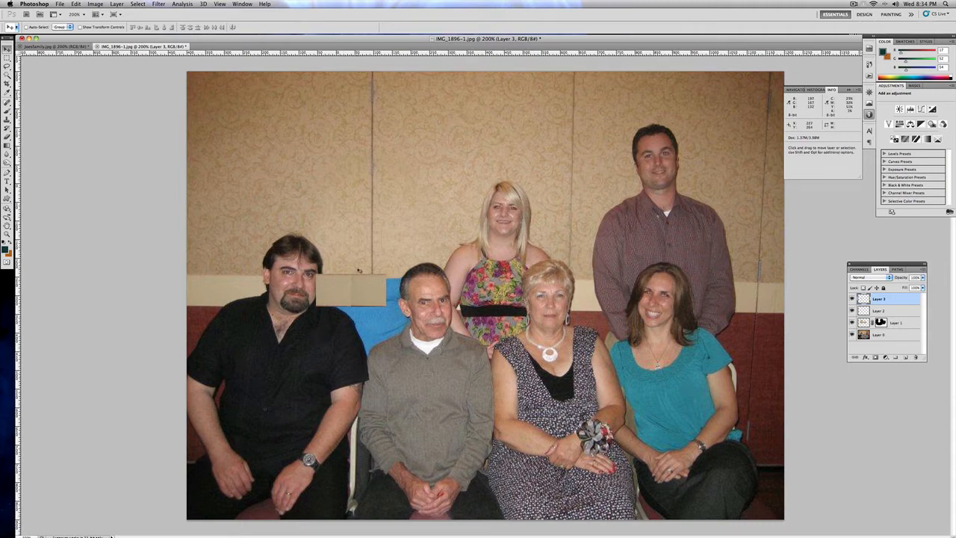
Step: Duplicate the second cream patch on a new layer and move the copy toward the grey-sweater man's head
{"action": "left_click", "coordinate": [865, 300], "text": "super"}
{"action": "left_click", "coordinate": [77, 4]}
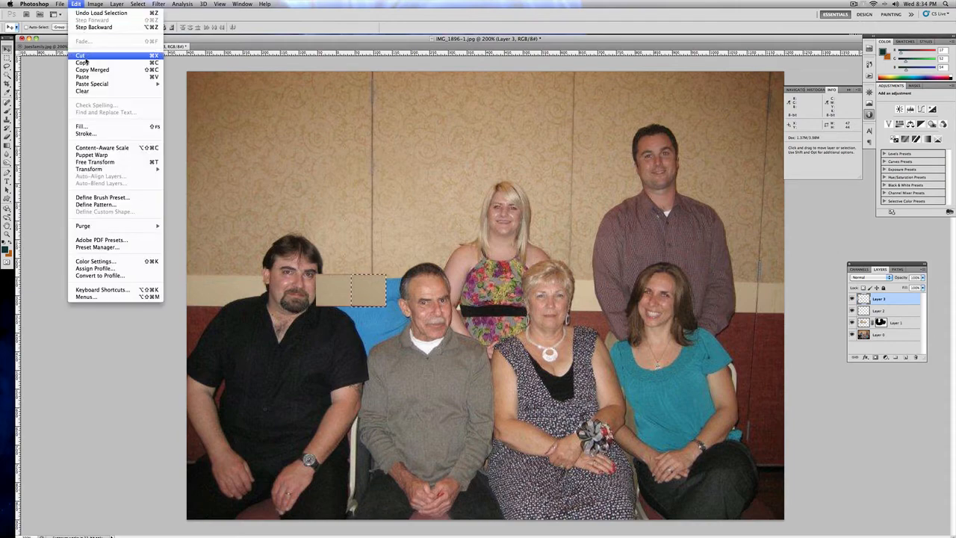
{"action": "left_click", "coordinate": [83, 62]}
{"action": "left_click", "coordinate": [77, 3]}
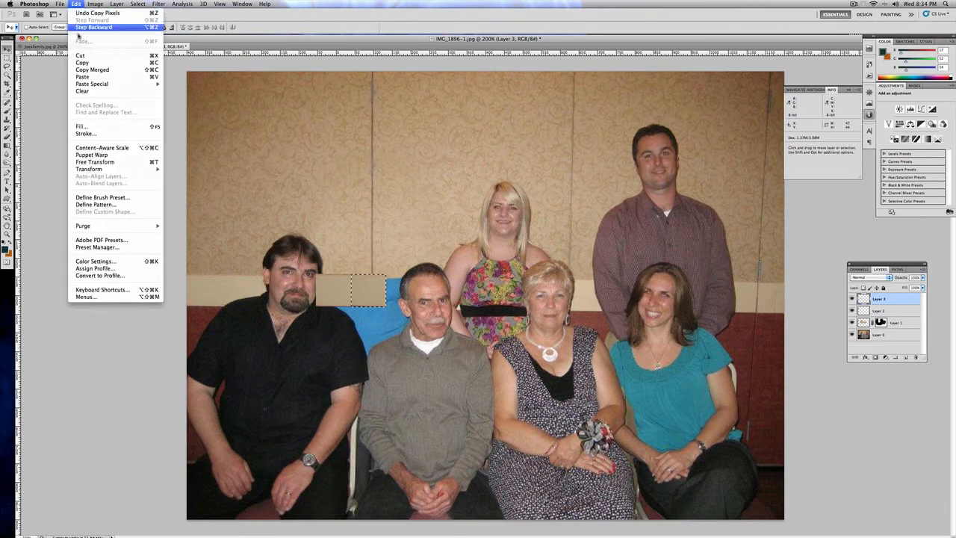
{"action": "left_click", "coordinate": [82, 77]}
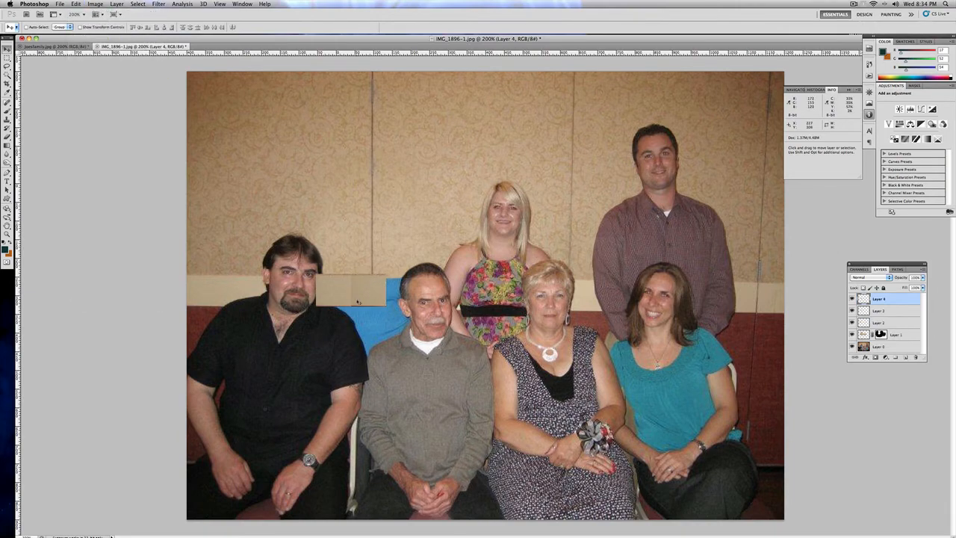
{"action": "left_click_drag", "start_coordinate": [366, 301], "coordinate": [399, 299]}
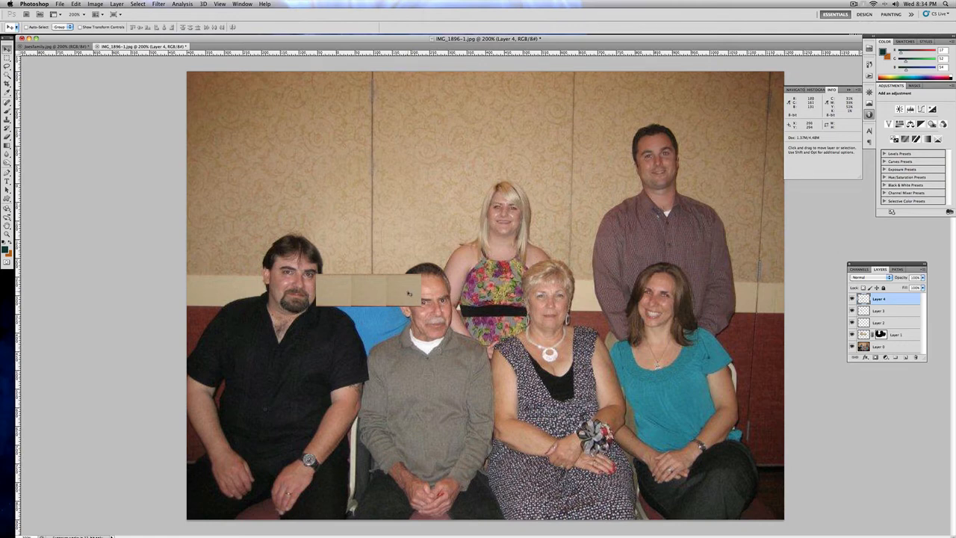
Step: Shift the third cream patch back so it overlaps the second one and clears most of the grey-sweater man's forehead
{"action": "left_click_drag", "start_coordinate": [408, 294], "coordinate": [357, 287]}
{"action": "left_click", "coordinate": [865, 311]}
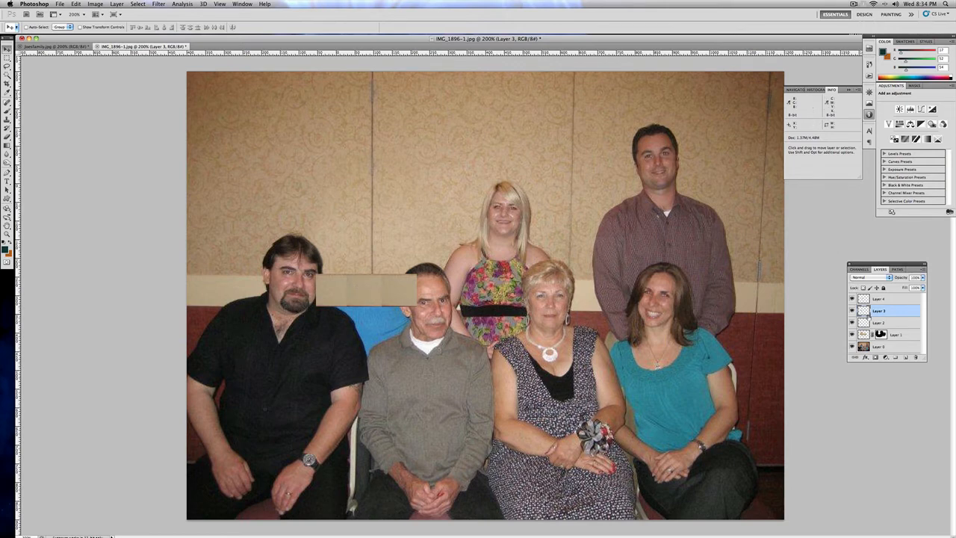
{"action": "left_click", "coordinate": [868, 322]}
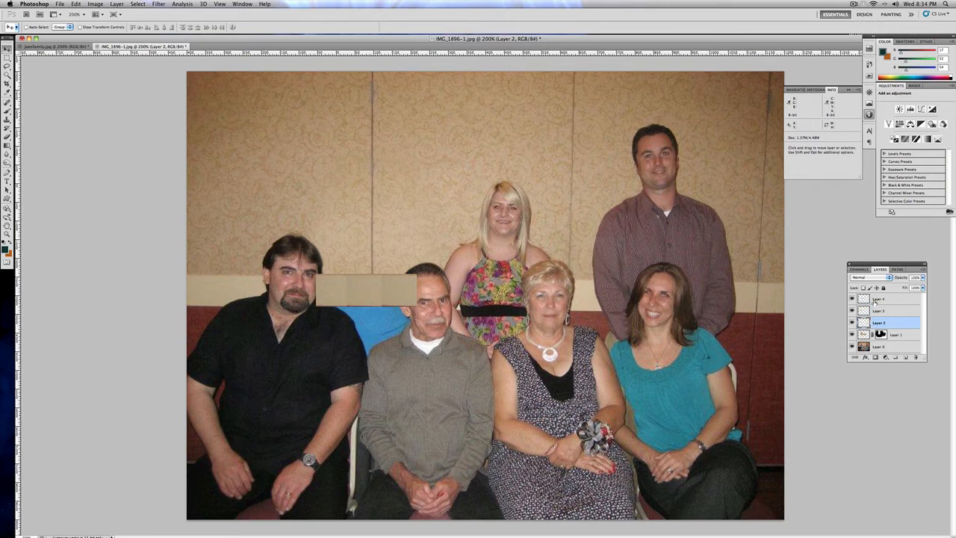
{"action": "left_click", "coordinate": [877, 299]}
{"action": "left_click_drag", "start_coordinate": [401, 292], "coordinate": [396, 289]}
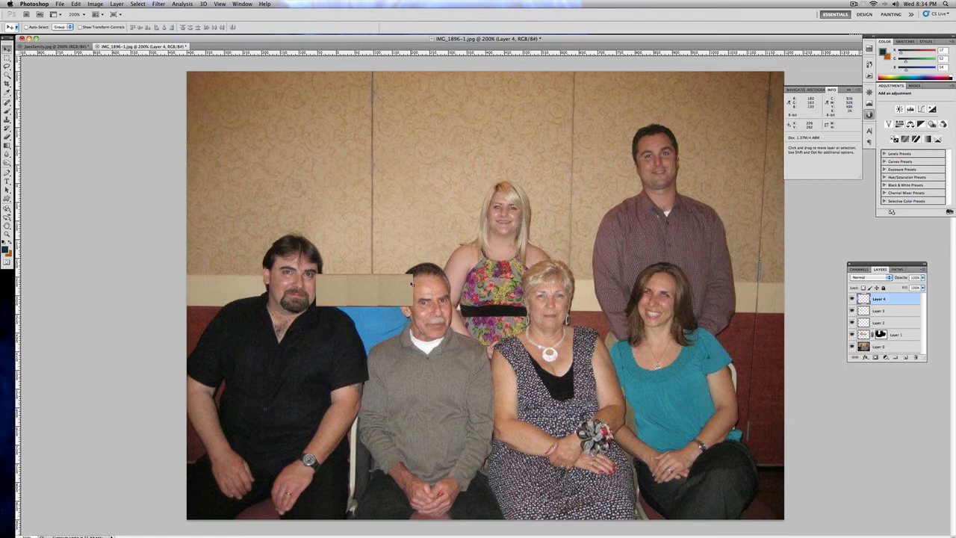
Step: Nudge the cream patches on Layers 3, 2 and 4 vertically to line them up with the wall band
{"action": "left_click", "coordinate": [876, 313]}
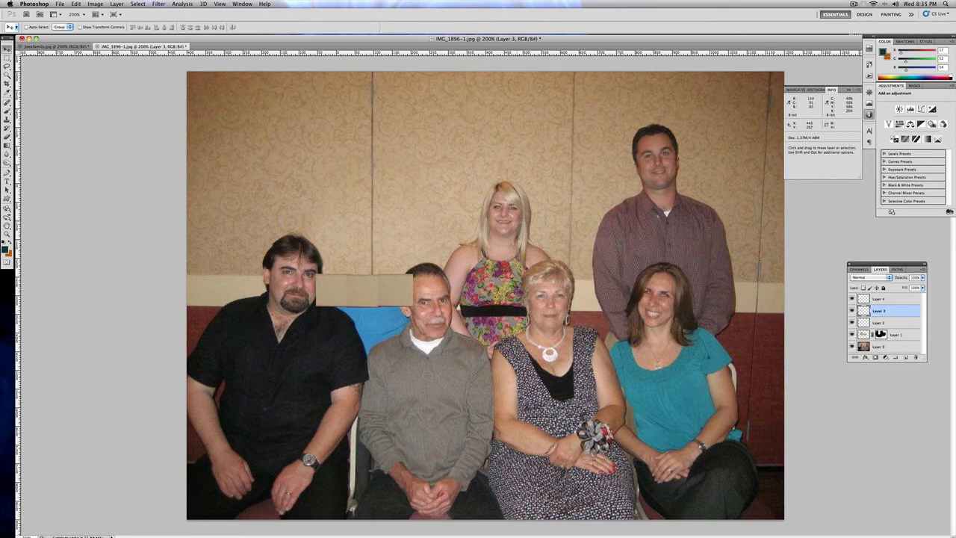
{"action": "key", "text": "Up"}
{"action": "key", "text": "Down"}
{"action": "left_click", "coordinate": [877, 325]}
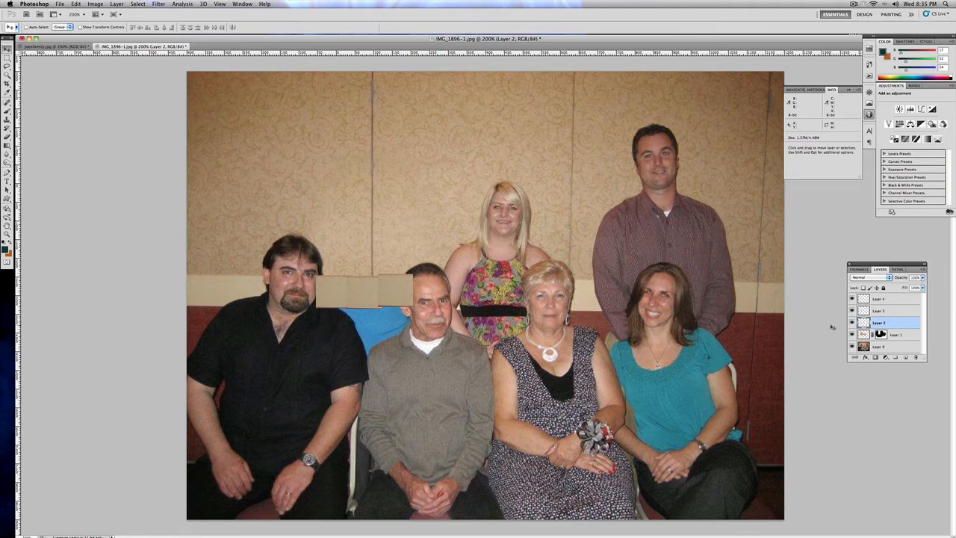
{"action": "left_click", "coordinate": [899, 299]}
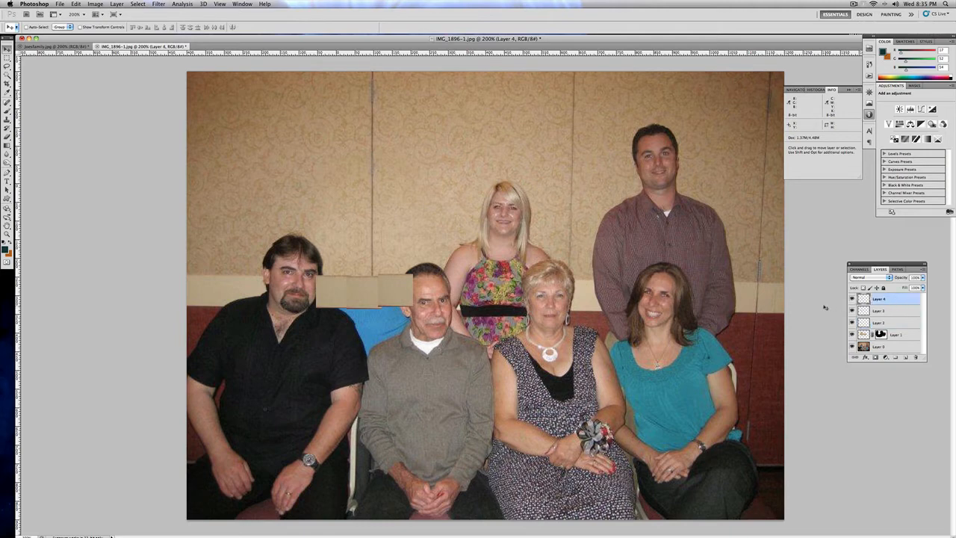
{"action": "key", "text": "Down"}
{"action": "key", "text": "Down"}
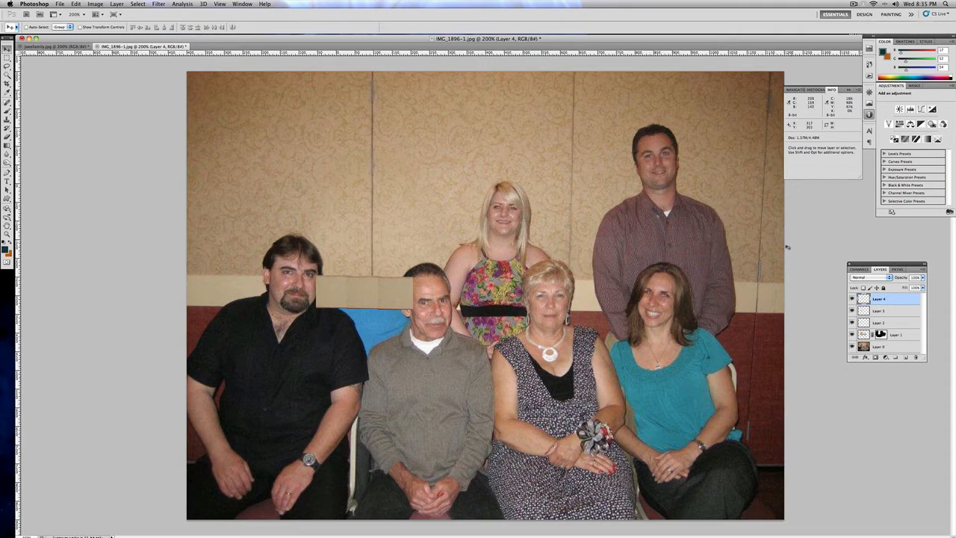
Step: Merge Layer 4 and Layer 3 down into Layer 2 to combine the three cream patches
{"action": "left_click", "coordinate": [122, 4]}
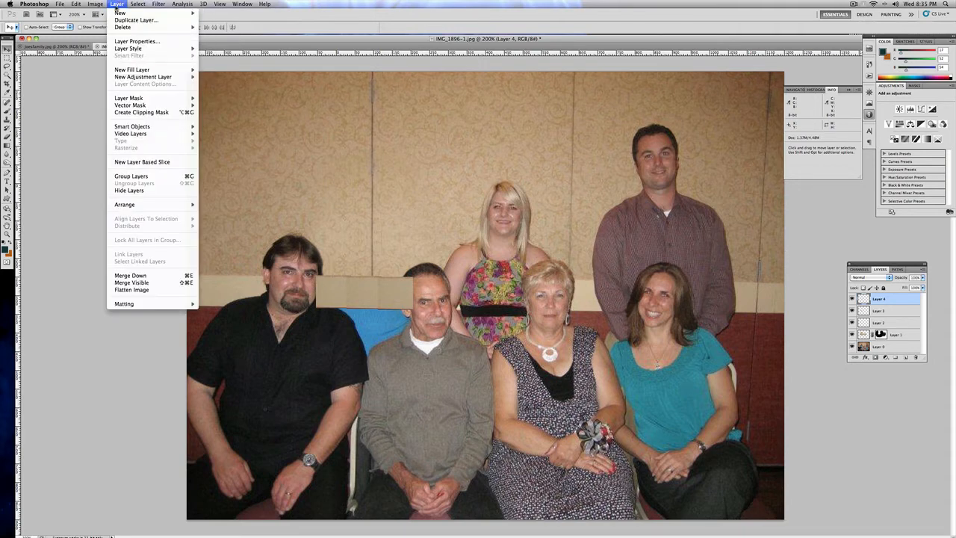
{"action": "left_click", "coordinate": [147, 275]}
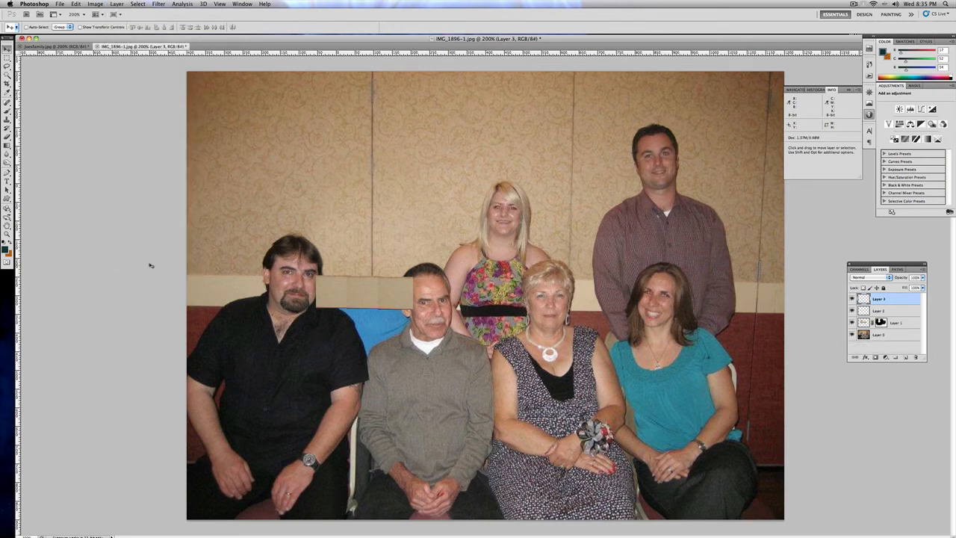
{"action": "left_click", "coordinate": [123, 4]}
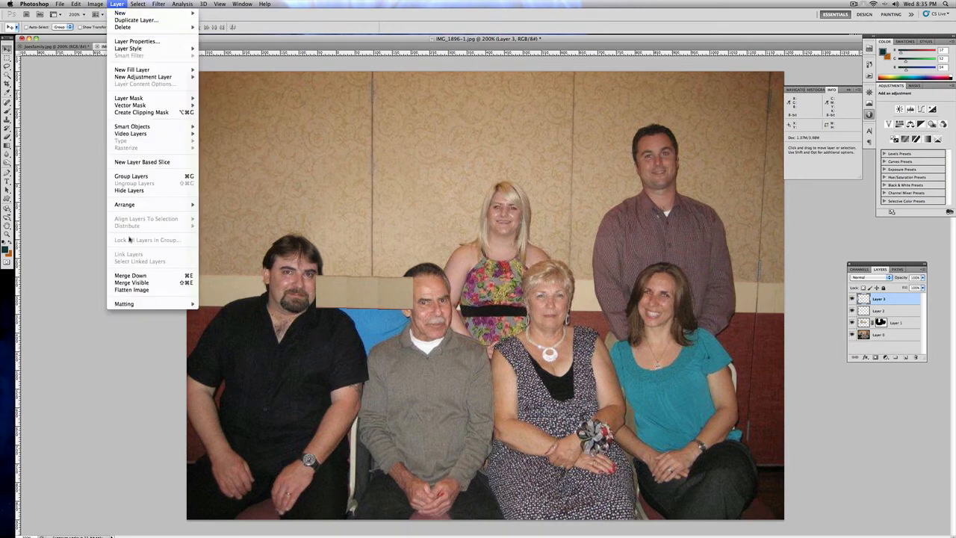
{"action": "left_click", "coordinate": [131, 276]}
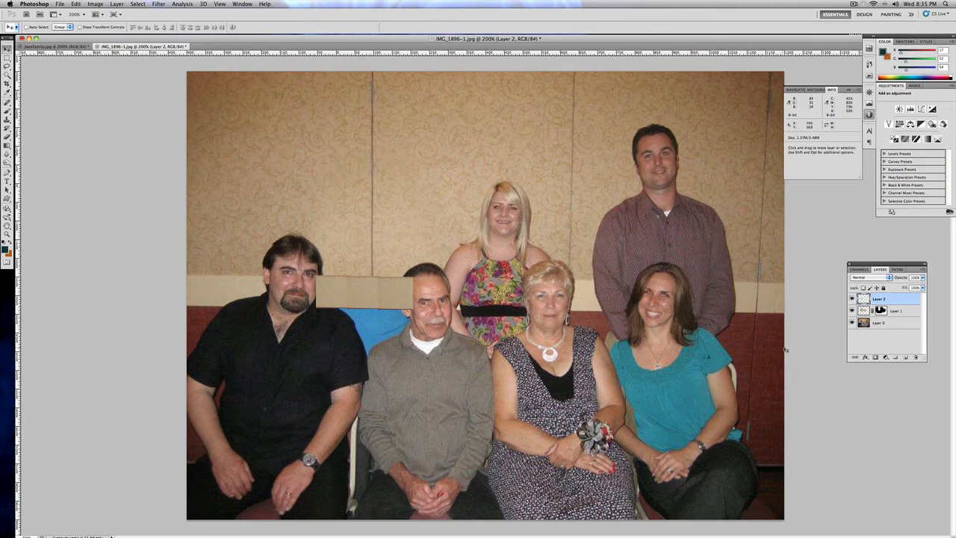
Step: Add a layer mask to the merged cream patch layer and test it with a dab of black brush
{"action": "left_click", "coordinate": [876, 357]}
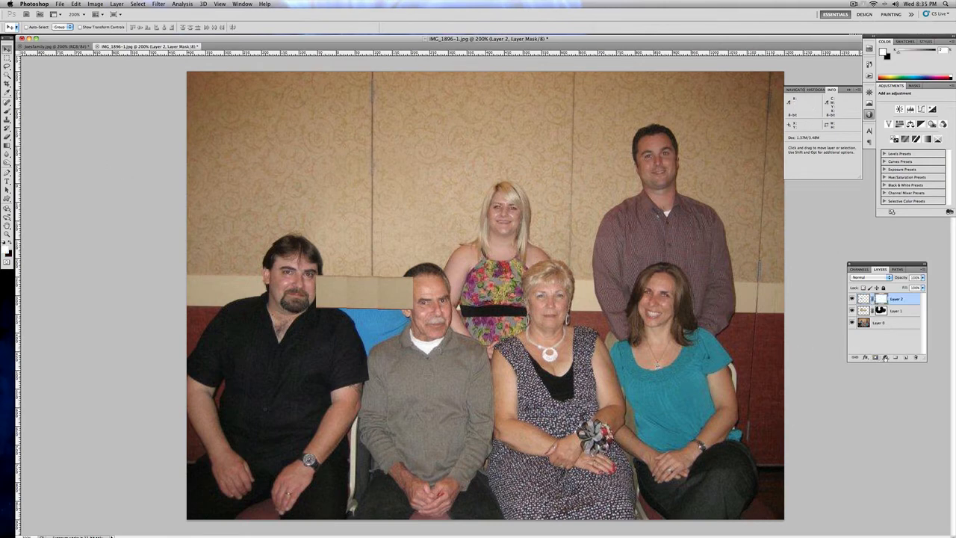
{"action": "left_click", "coordinate": [7, 110]}
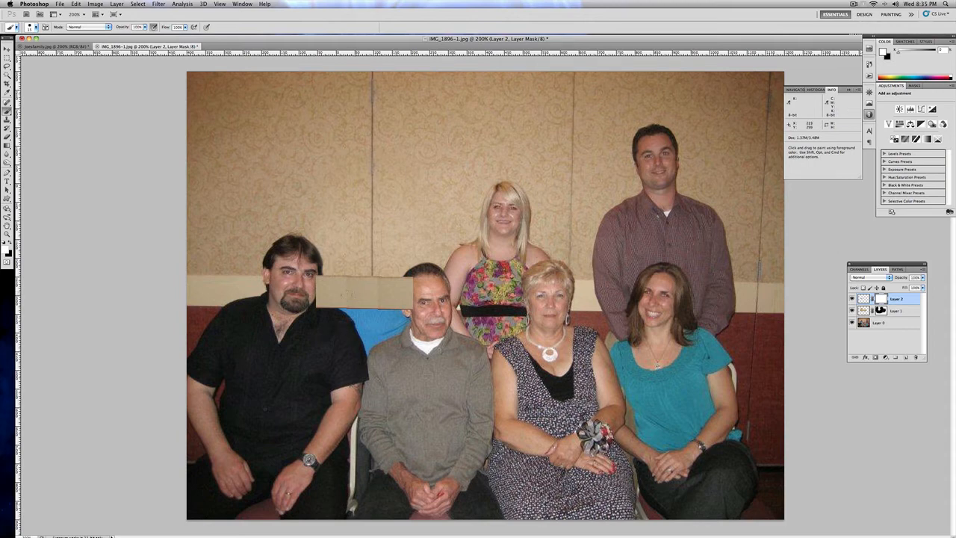
{"action": "key", "text": "x"}
{"action": "left_click", "coordinate": [351, 295]}
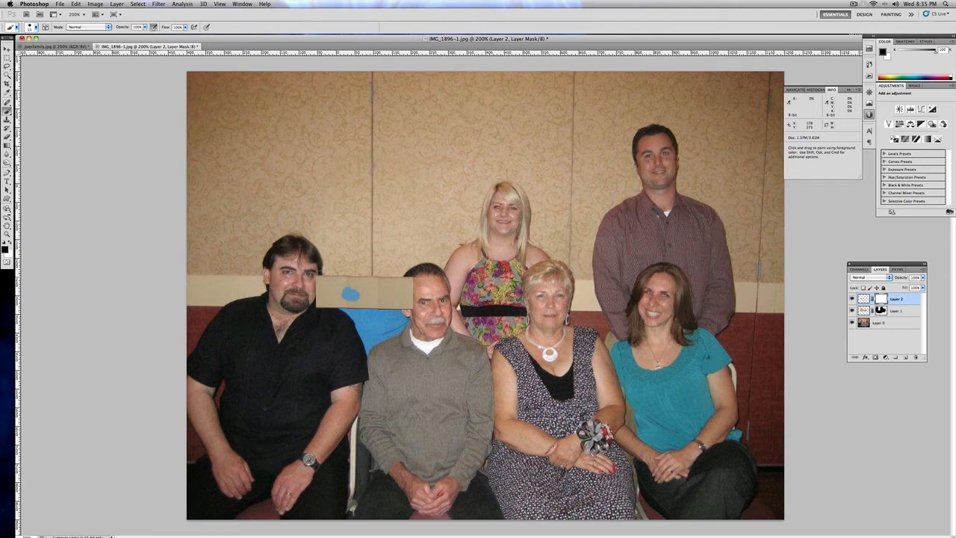
{"action": "key", "text": "super+z"}
Step: Undo the brush dab, the layer mask and both merges of the cream patch layers
{"action": "left_click", "coordinate": [77, 4]}
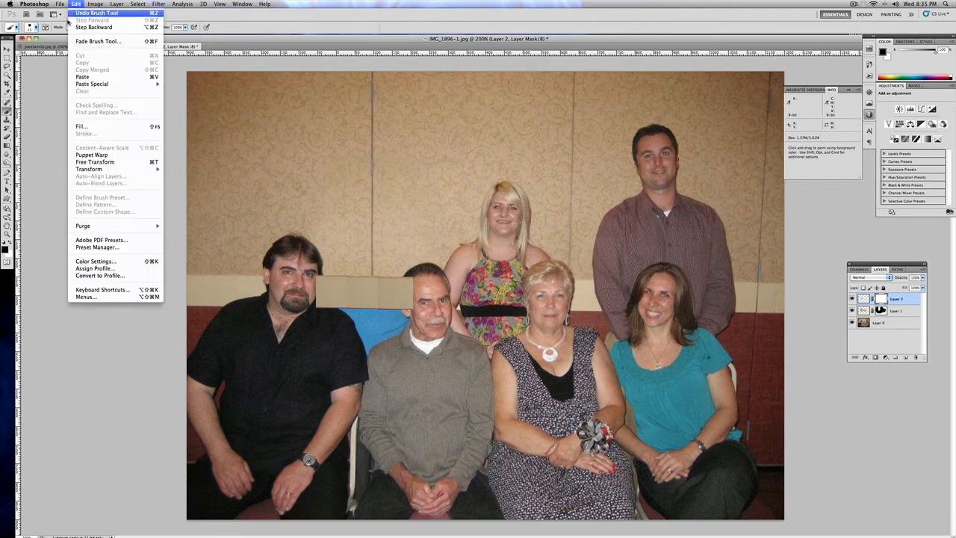
{"action": "left_click", "coordinate": [82, 27]}
{"action": "left_click", "coordinate": [76, 4]}
{"action": "left_click", "coordinate": [82, 27]}
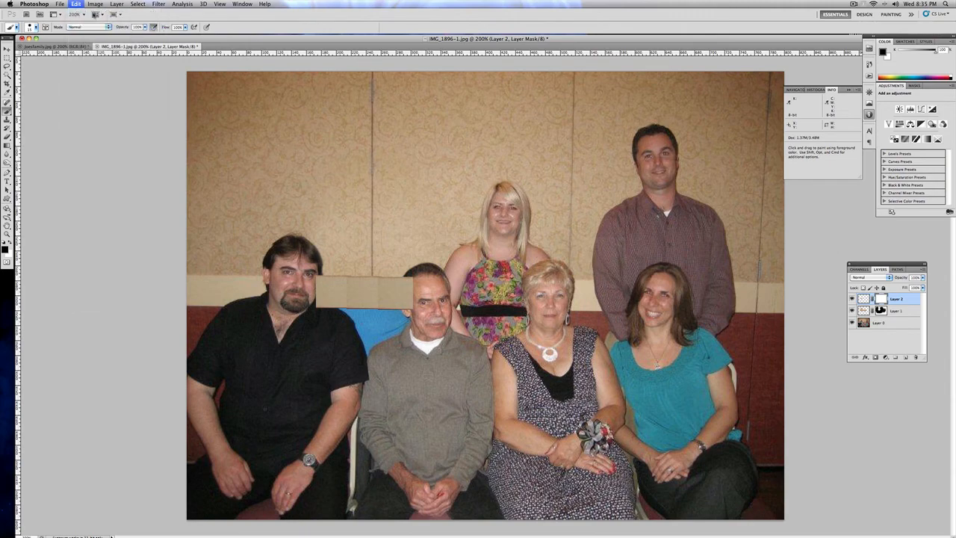
{"action": "left_click", "coordinate": [74, 4]}
{"action": "left_click", "coordinate": [82, 17]}
{"action": "left_click", "coordinate": [75, 3]}
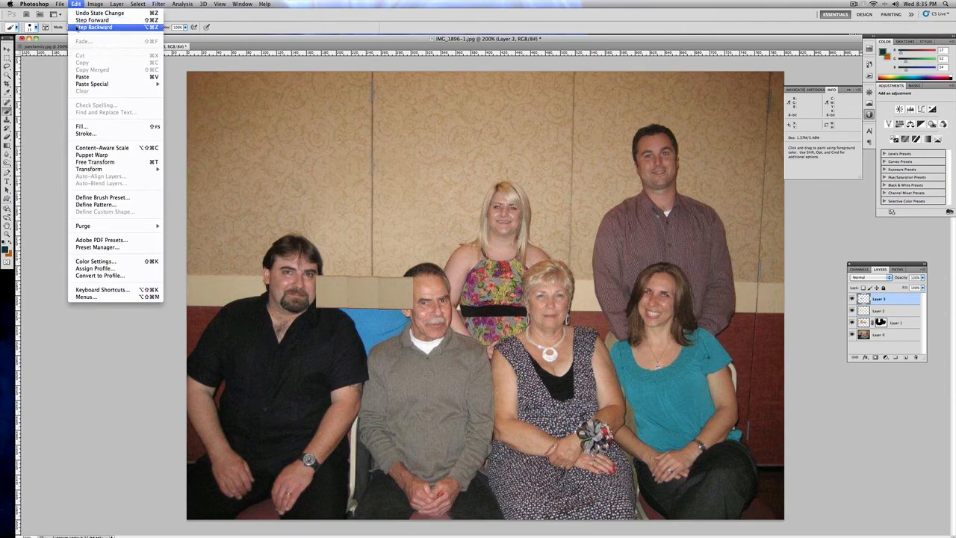
{"action": "left_click", "coordinate": [82, 17]}
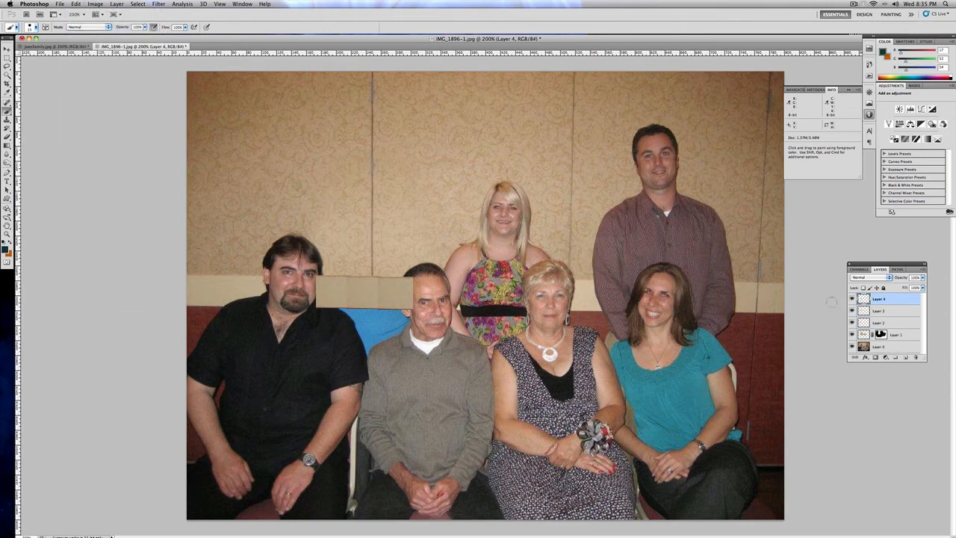
Step: Add a separate layer mask to each of the three cream patch layers, Layers 2, 3 and 4
{"action": "left_click", "coordinate": [882, 322]}
{"action": "left_click", "coordinate": [876, 357]}
{"action": "left_click", "coordinate": [884, 312]}
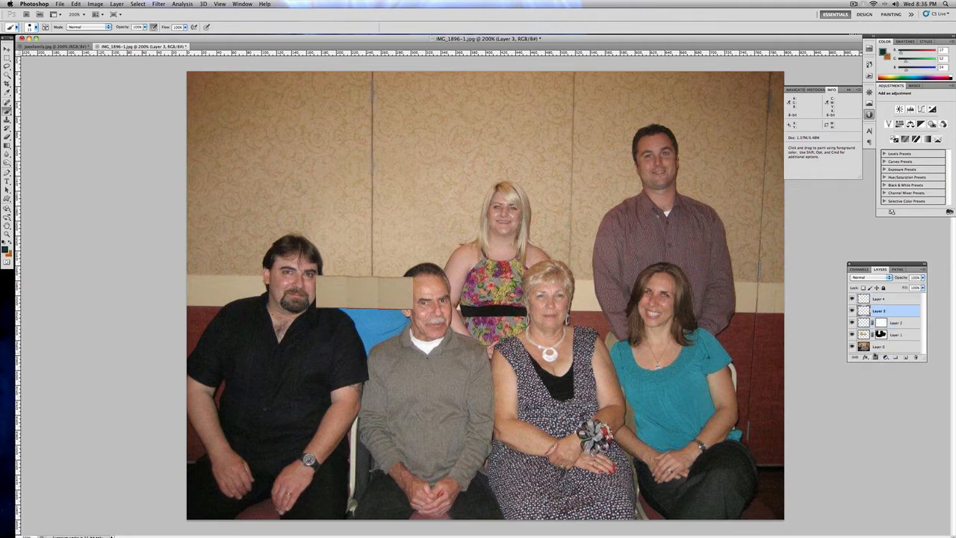
{"action": "left_click", "coordinate": [876, 357]}
{"action": "left_click", "coordinate": [884, 300]}
{"action": "left_click", "coordinate": [876, 357]}
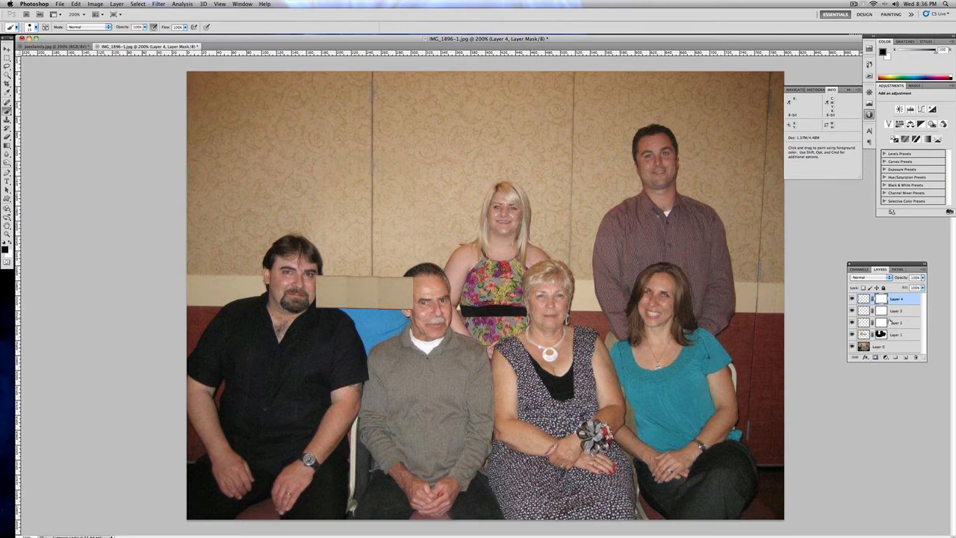
Step: Paint on Layer 2's mask to trim the cream patch along the edge of the bearded man's head
{"action": "left_click", "coordinate": [899, 323]}
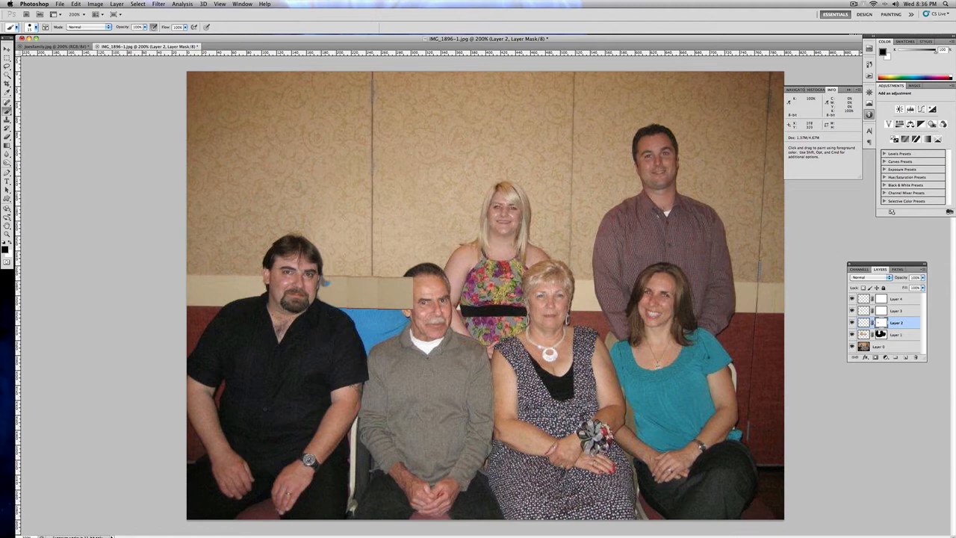
{"action": "key", "text": "x"}
{"action": "key", "text": "x"}
Step: Paint on Layer 3's mask in black and white to blend the middle cream patch with its neighbours
{"action": "left_click", "coordinate": [882, 313]}
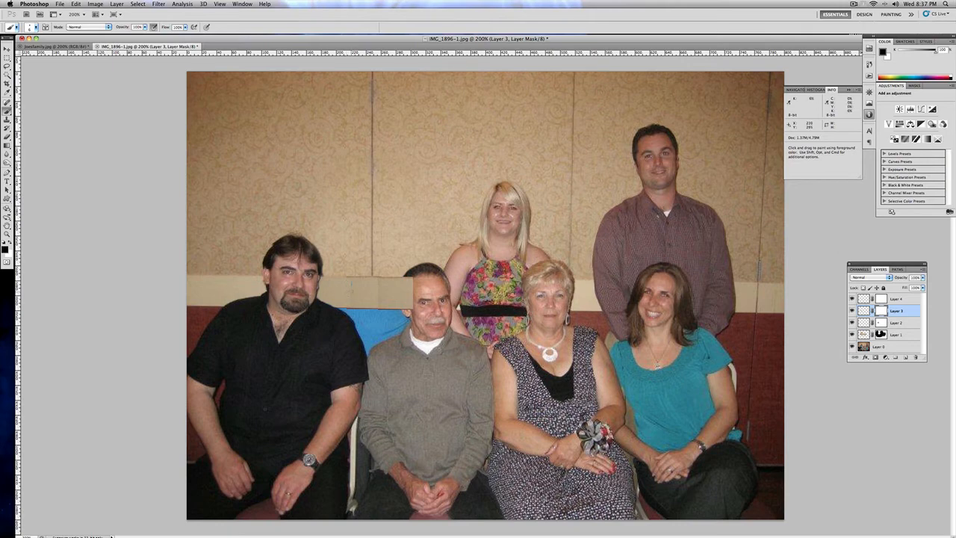
{"action": "key", "text": "x"}
{"action": "key", "text": "x"}
{"action": "key", "text": "x"}
Step: Refine Layer 2's mask with black and white brush strokes to soften the cream patch seam beside the bearded man
{"action": "left_click", "coordinate": [883, 324]}
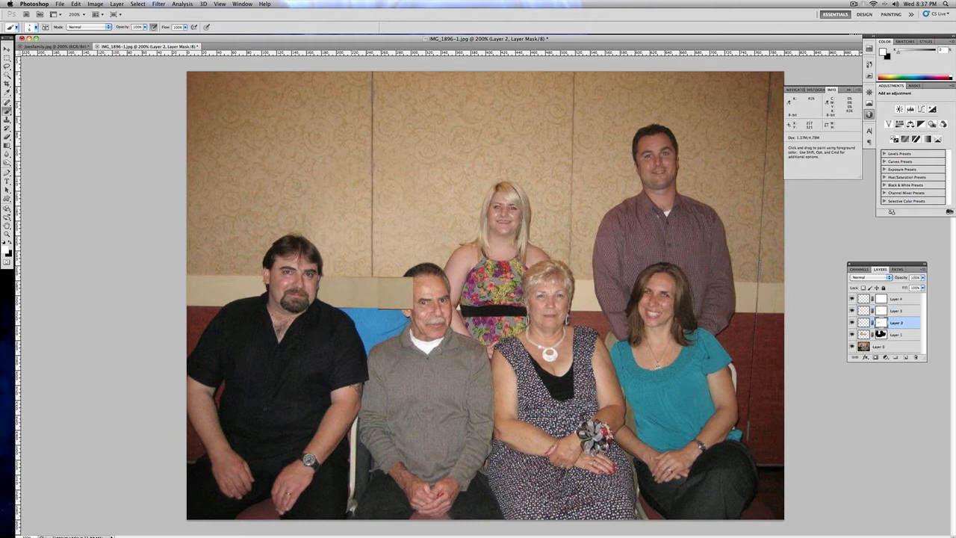
{"action": "key", "text": "x"}
{"action": "key", "text": "x"}
{"action": "key", "text": "x"}
{"action": "key", "text": "x"}
{"action": "key", "text": "x"}
Step: Paint black on Layer 4's mask to uncover the grey-haired man's hair, touching up the edge with a smaller brush
{"action": "left_click", "coordinate": [897, 299]}
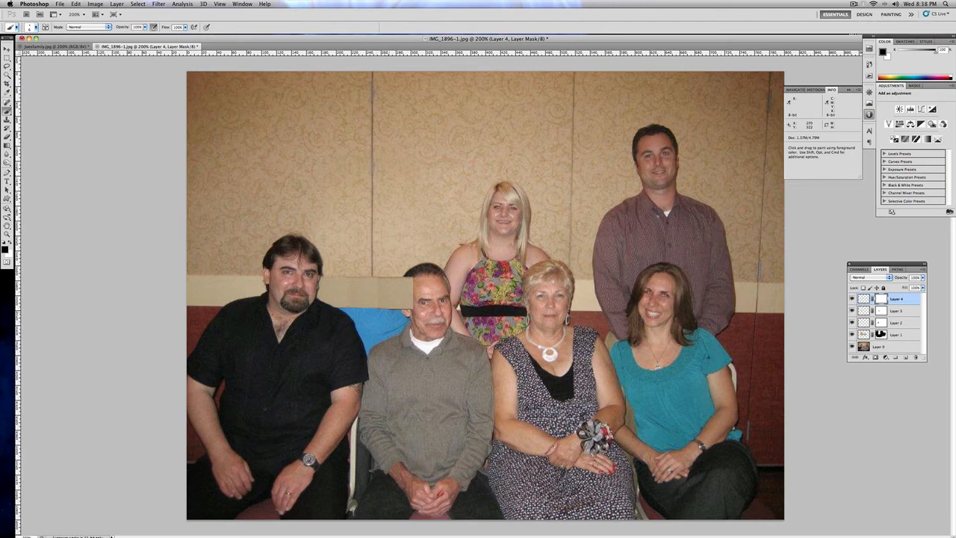
{"action": "key", "text": "super+z"}
{"action": "mouse_move", "coordinate": [420, 281]}
{"action": "left_mouse_down"}
{"action": "mouse_move", "coordinate": [420, 301]}
{"action": "mouse_move", "coordinate": [427, 290]}
{"action": "mouse_move", "coordinate": [407, 290]}
{"action": "mouse_move", "coordinate": [406, 280]}
{"action": "mouse_move", "coordinate": [407, 301]}
{"action": "left_mouse_up"}
{"action": "key", "text": "["}
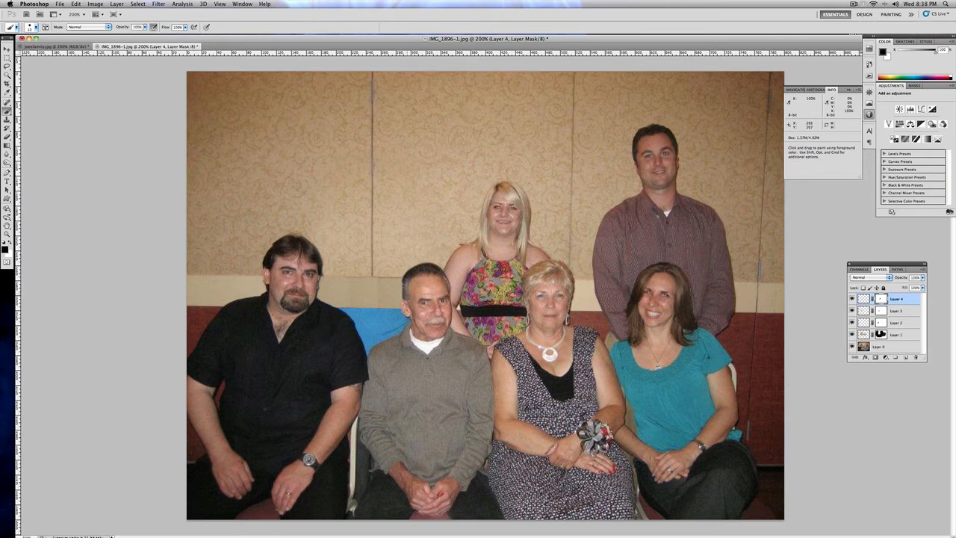
{"action": "left_click_drag", "start_coordinate": [404, 285], "coordinate": [406, 301]}
{"action": "key", "text": "x"}
{"action": "key", "text": "x"}
{"action": "key", "text": "x"}
Step: Try masking out a short strip of the Layer 3 cream patch with black, and undo the stroke
{"action": "left_click", "coordinate": [880, 312]}
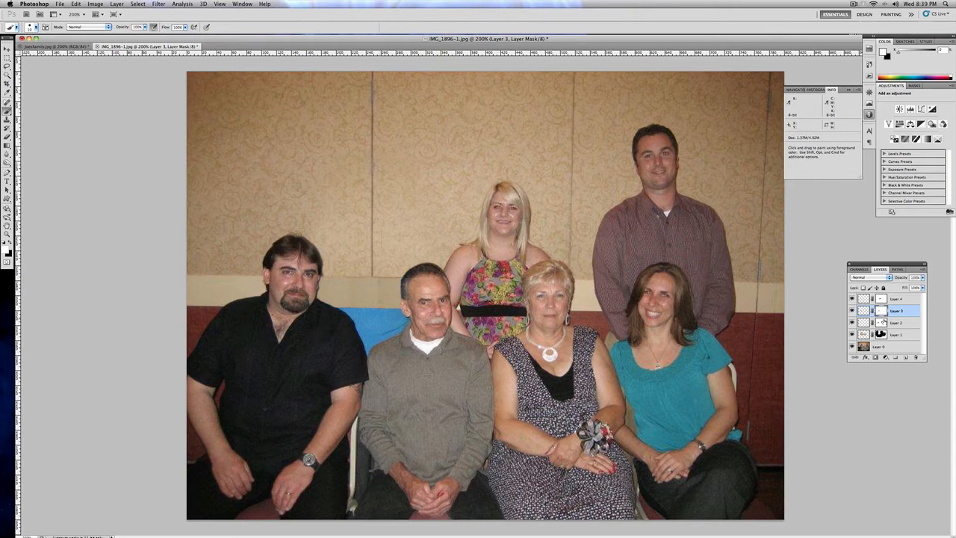
{"action": "left_click", "coordinate": [884, 322]}
{"action": "left_click", "coordinate": [882, 299]}
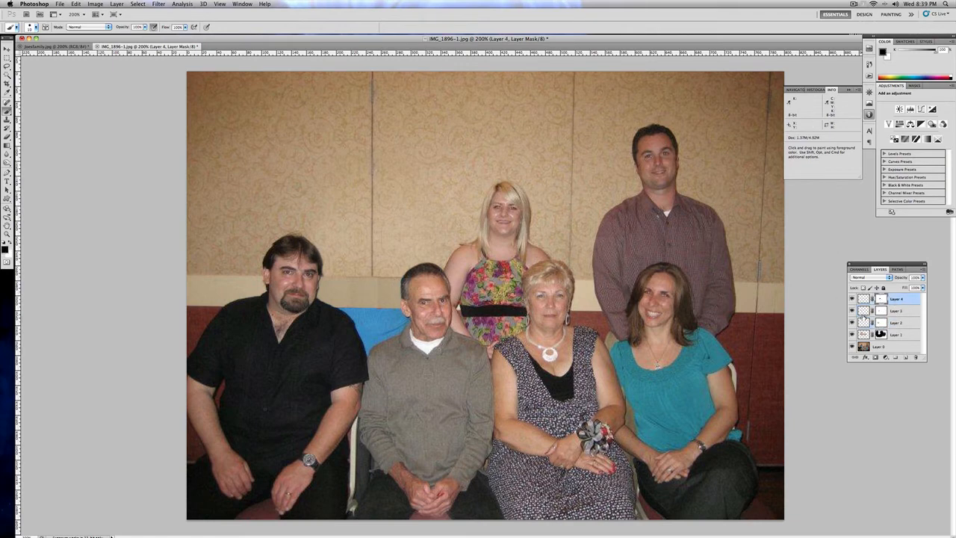
{"action": "left_click", "coordinate": [888, 313]}
{"action": "left_click_drag", "start_coordinate": [375, 286], "coordinate": [375, 295]}
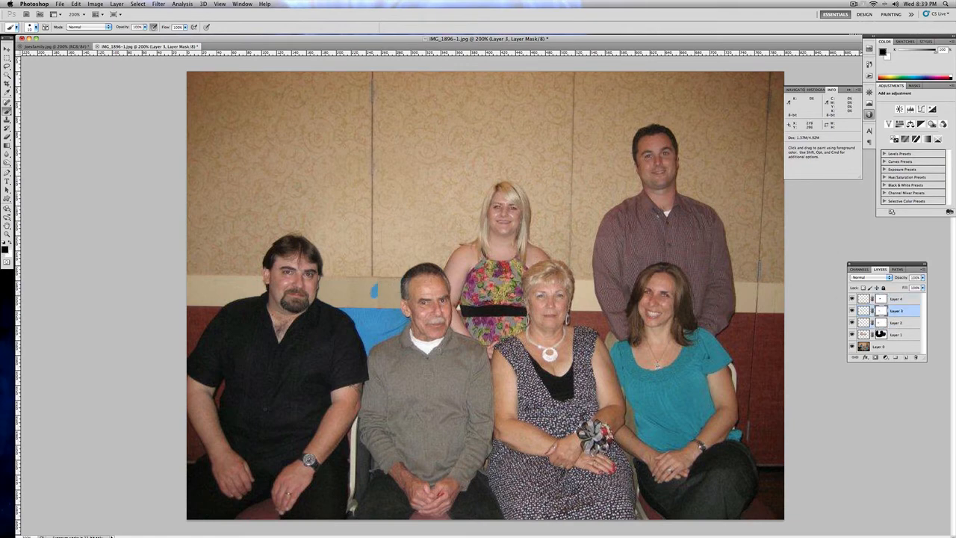
{"action": "key", "text": "super+z"}
Step: Paint on the masks of Layers 4 and 3 to blend the cream band seam beside the grey-haired man
{"action": "left_click", "coordinate": [881, 298]}
{"action": "left_click", "coordinate": [383, 297]}
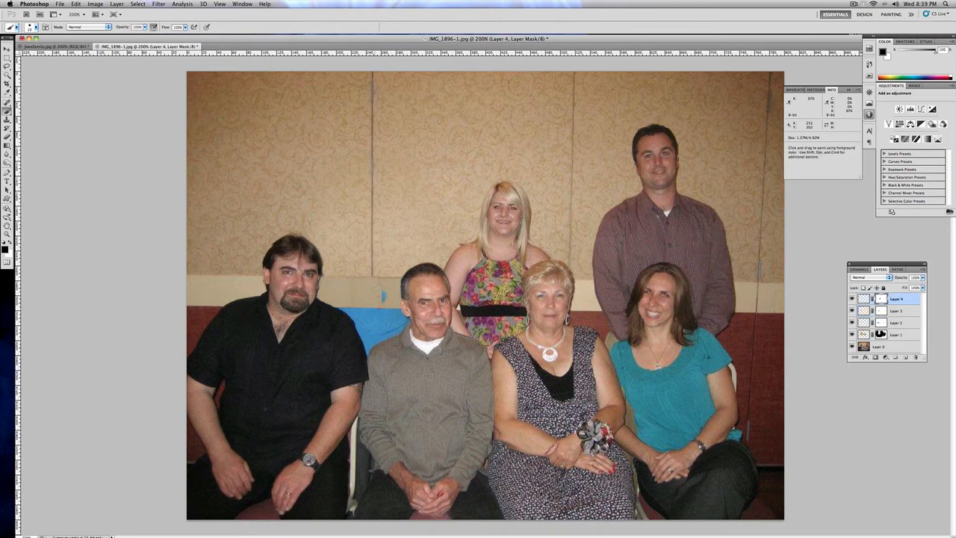
{"action": "mouse_move", "coordinate": [382, 291]}
{"action": "left_mouse_down"}
{"action": "mouse_move", "coordinate": [383, 282]}
{"action": "mouse_move", "coordinate": [384, 292]}
{"action": "left_mouse_up"}
{"action": "key", "text": "x"}
{"action": "left_click", "coordinate": [884, 314]}
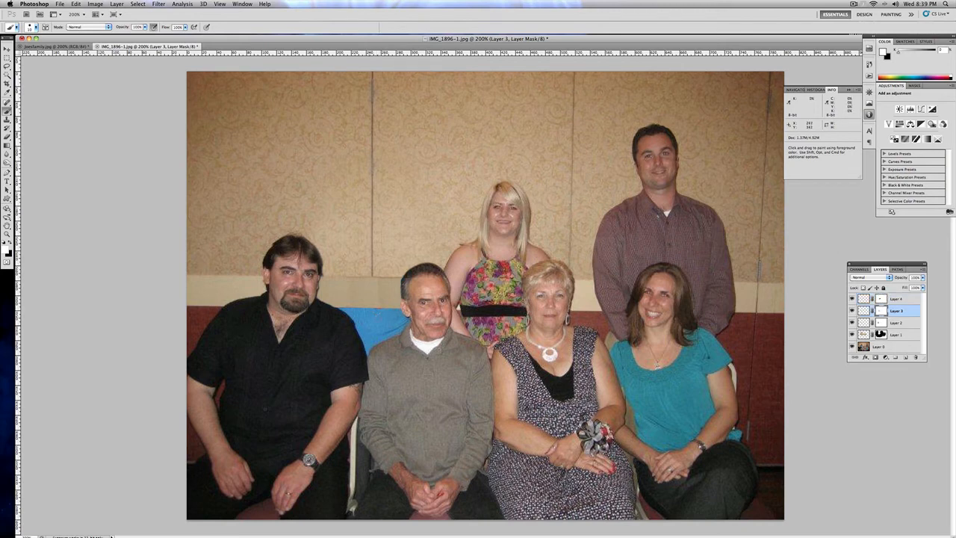
{"action": "key", "text": "x"}
{"action": "key", "text": "x"}
{"action": "key", "text": "x"}
Step: Merge the three cream patch layers, Layers 2, 3 and 4, into one layer
{"action": "left_click", "coordinate": [865, 299]}
{"action": "left_click", "coordinate": [866, 323], "text": "shift"}
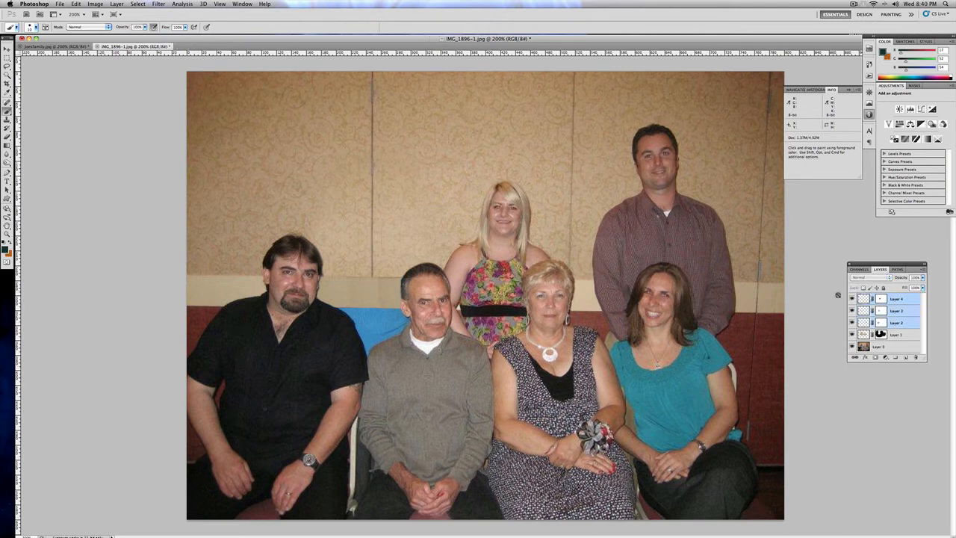
{"action": "left_click", "coordinate": [76, 3]}
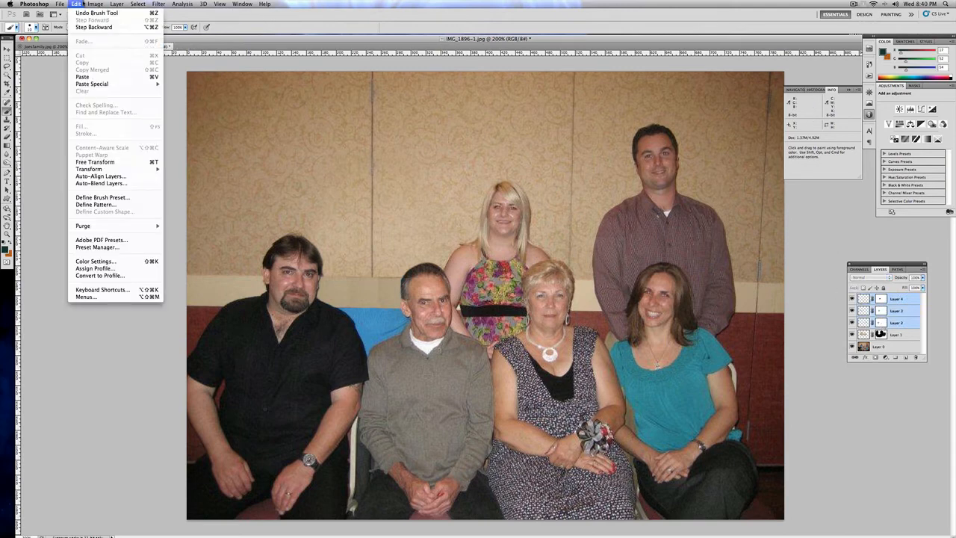
{"action": "mouse_move", "coordinate": [117, 4]}
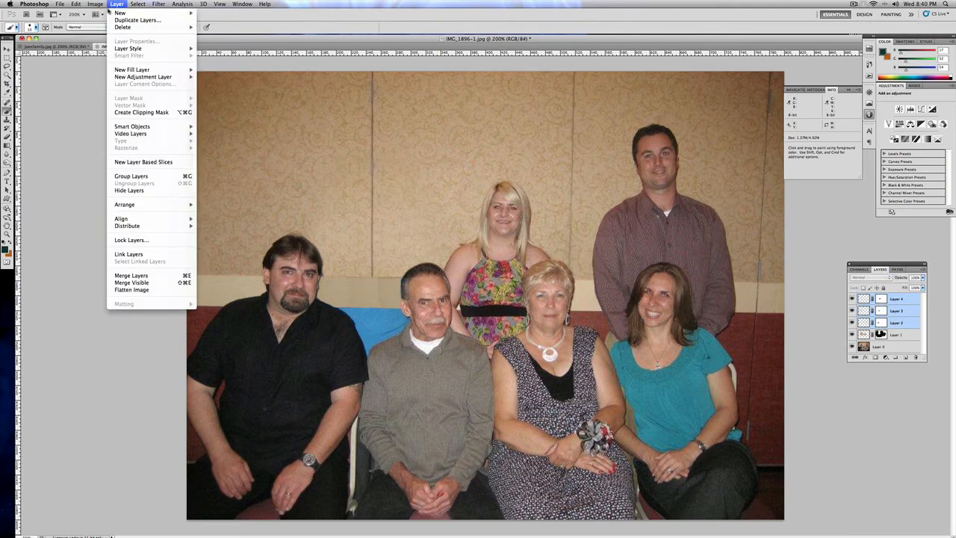
{"action": "left_click", "coordinate": [131, 276]}
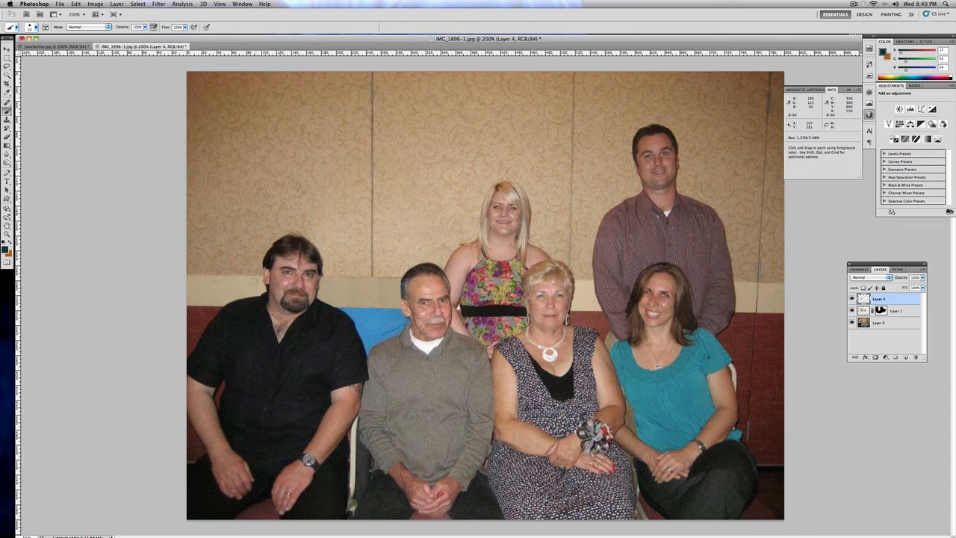
Step: Brighten the merged cream patch layer with Levels, setting the midtone input to 1.26
{"action": "left_click", "coordinate": [96, 4]}
{"action": "mouse_move", "coordinate": [108, 26]}
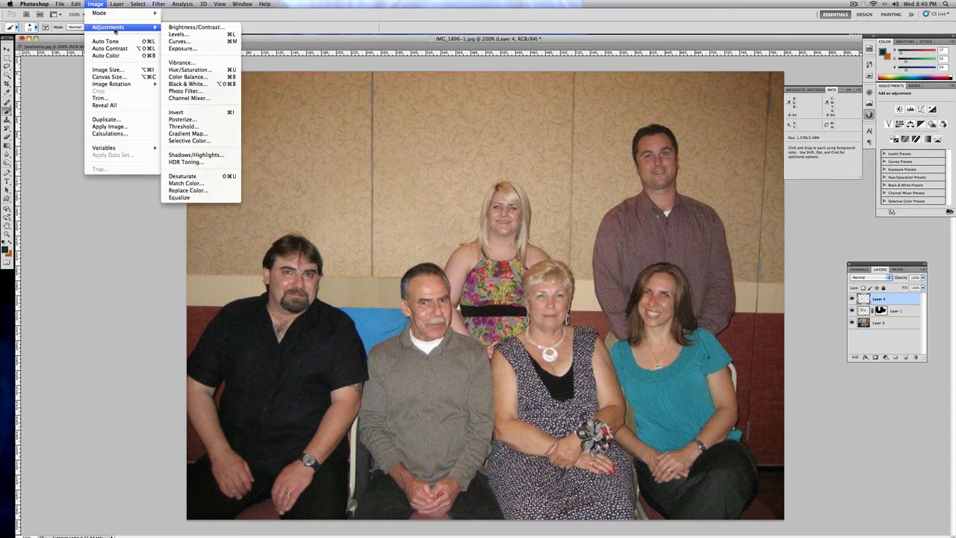
{"action": "left_click", "coordinate": [187, 36]}
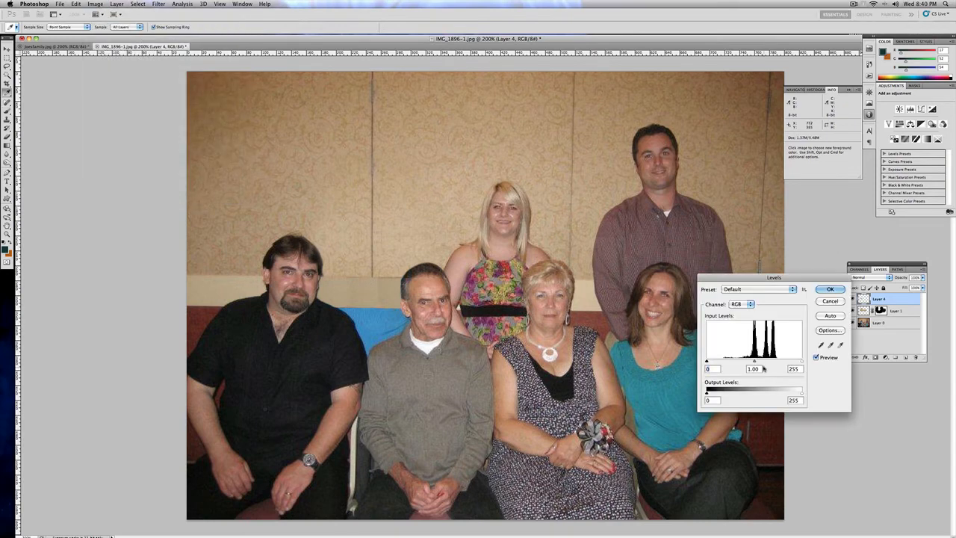
{"action": "left_click_drag", "start_coordinate": [754, 361], "coordinate": [747, 364]}
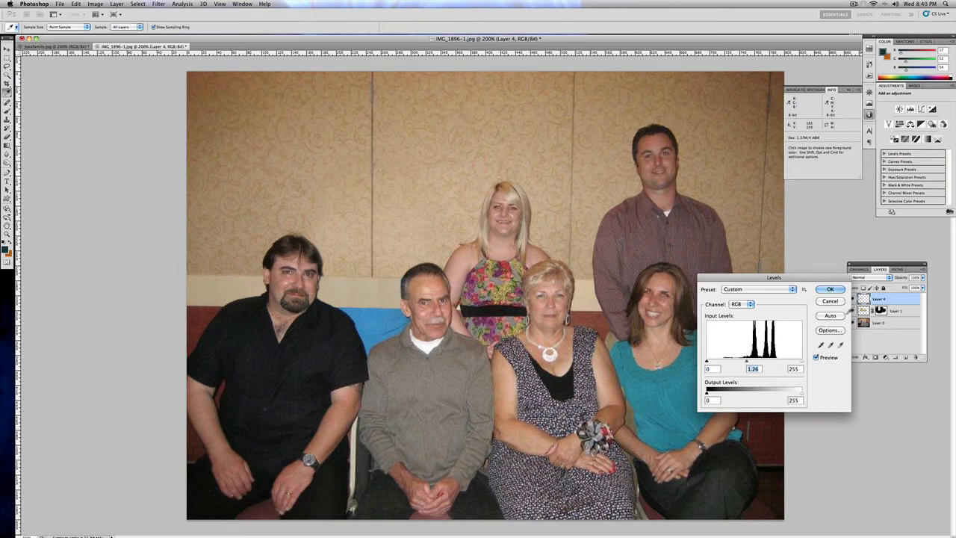
{"action": "left_click", "coordinate": [830, 289]}
{"action": "key", "text": "b"}
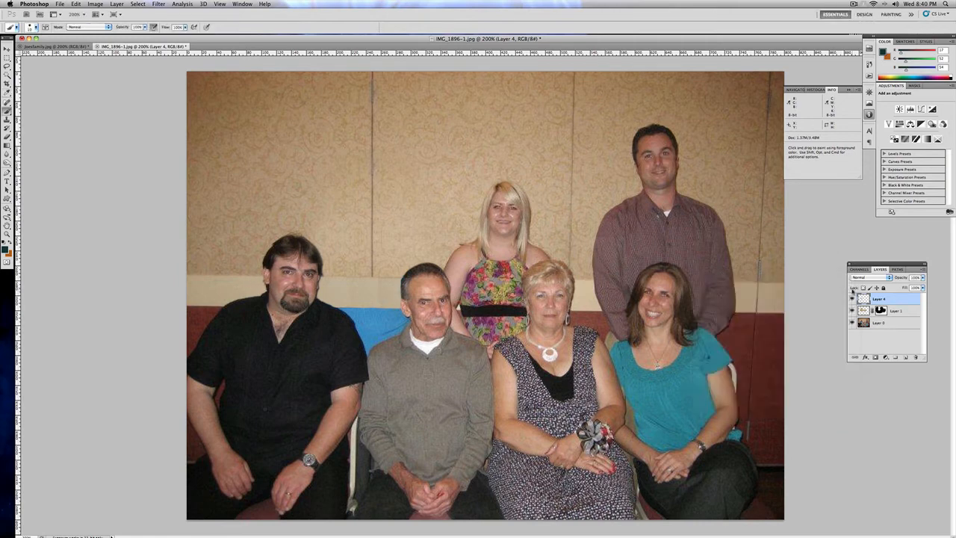
Step: Use the Clone Stamp on the merged patch layer to smooth the remaining seams in the cream band between the two men
{"action": "left_click", "coordinate": [8, 119]}
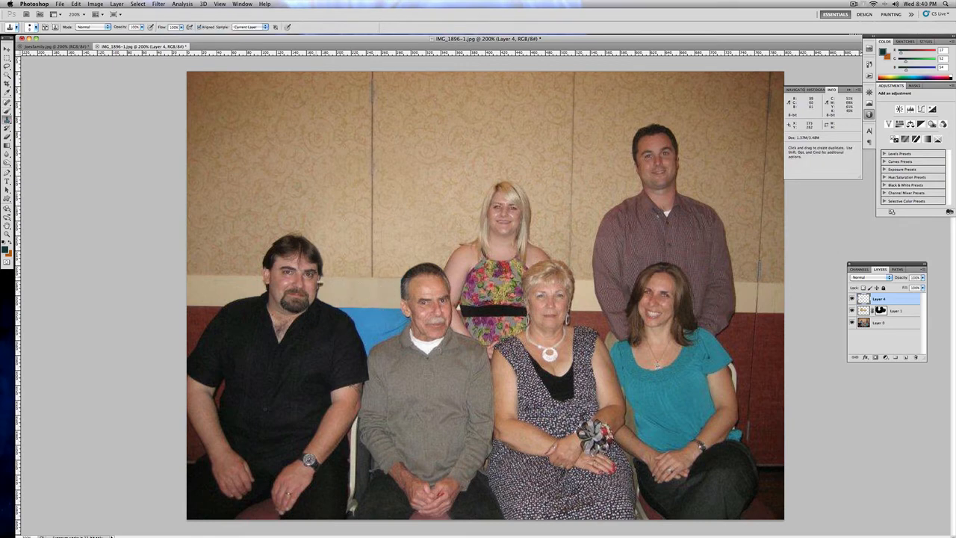
{"action": "left_click", "coordinate": [331, 287], "text": "alt"}
{"action": "key", "text": "alt"}
{"action": "left_click", "coordinate": [357, 292], "text": "alt"}
{"action": "left_click", "coordinate": [372, 299], "text": "alt"}
{"action": "left_click", "coordinate": [376, 295], "text": "alt"}
{"action": "left_click", "coordinate": [379, 292], "text": "alt"}
{"action": "left_click", "coordinate": [373, 303], "text": "alt"}
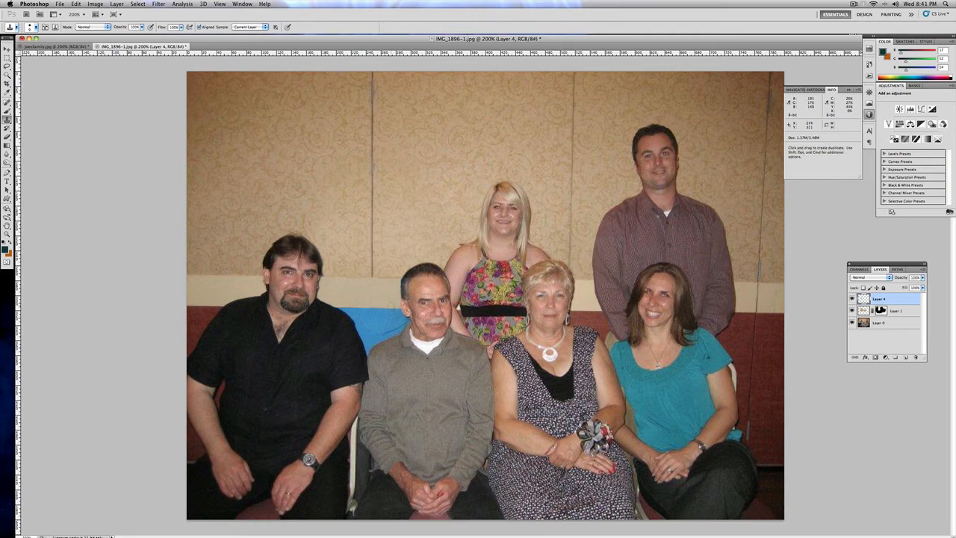
{"action": "left_click", "coordinate": [360, 297], "text": "alt"}
Step: Lasso the strip of dark red wall between the woman in teal and the photo's edge
{"action": "left_click", "coordinate": [8, 67]}
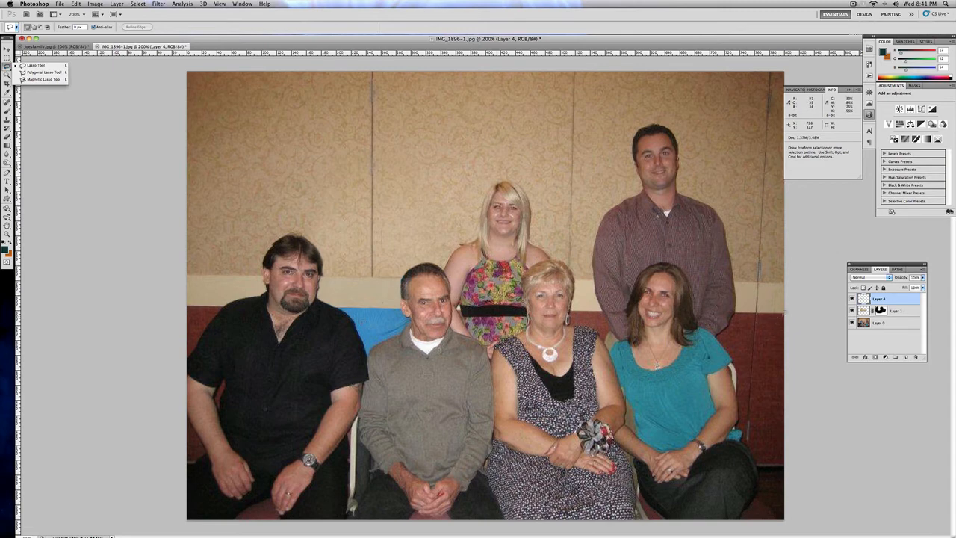
{"action": "left_click", "coordinate": [784, 313]}
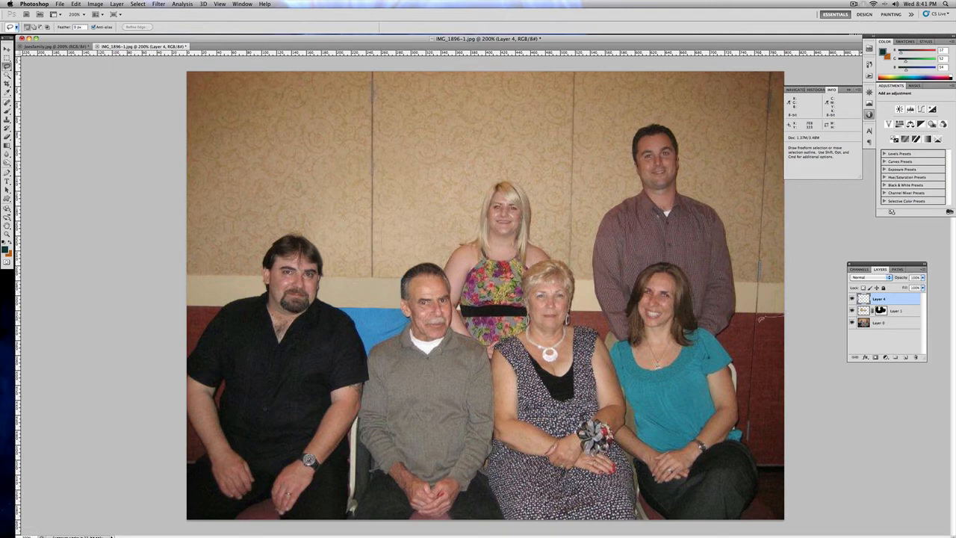
{"action": "mouse_move", "coordinate": [757, 355]}
{"action": "left_mouse_down"}
{"action": "mouse_move", "coordinate": [757, 436]}
{"action": "mouse_move", "coordinate": [783, 457]}
{"action": "mouse_move", "coordinate": [791, 317]}
{"action": "left_mouse_up"}
Step: Try to copy the selected red wall area from Layer 4
{"action": "left_click", "coordinate": [76, 3]}
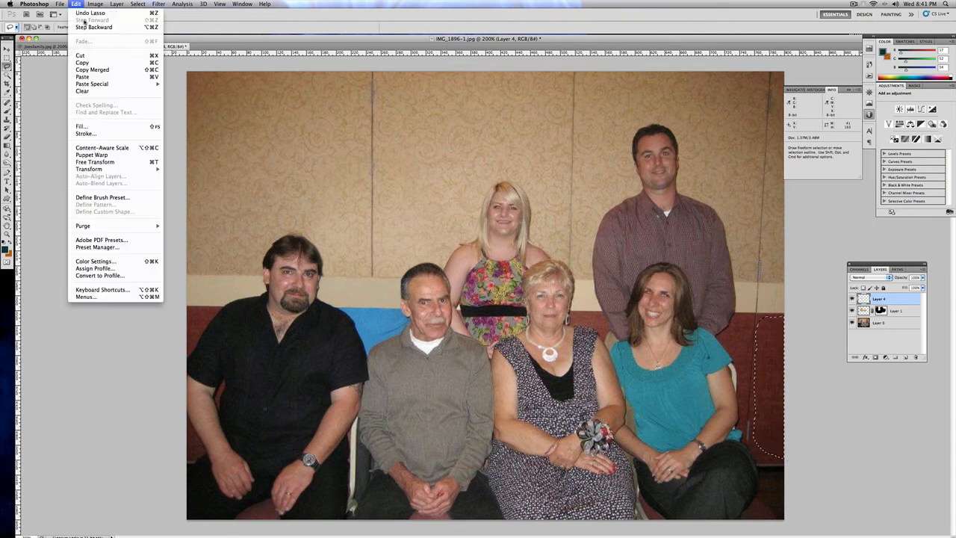
{"action": "left_click", "coordinate": [82, 62]}
{"action": "left_click", "coordinate": [77, 4]}
{"action": "key", "text": "Escape"}
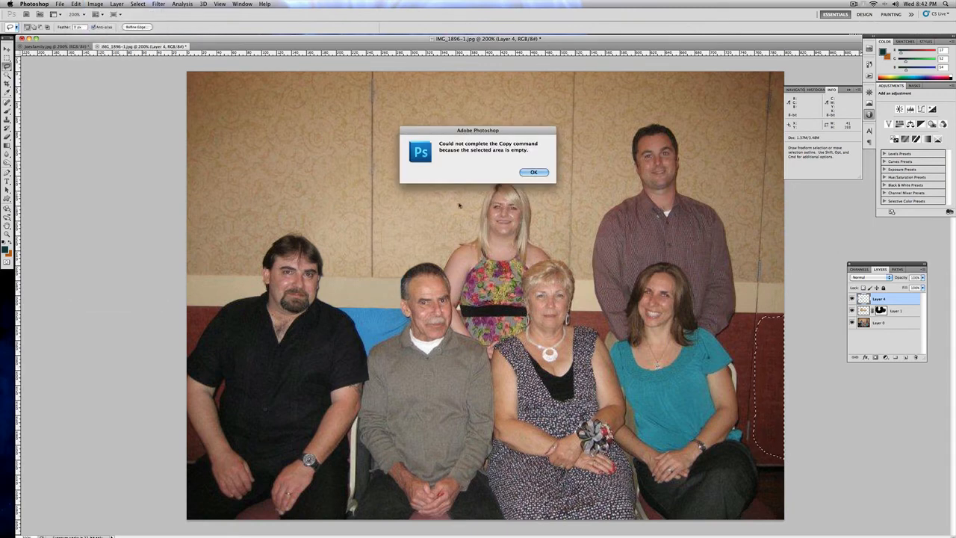
{"action": "key", "text": "Return"}
Step: Copy the selected red wall area from Layer 0, paste it in place as a new layer, and put it above Layer 4
{"action": "left_click", "coordinate": [893, 322]}
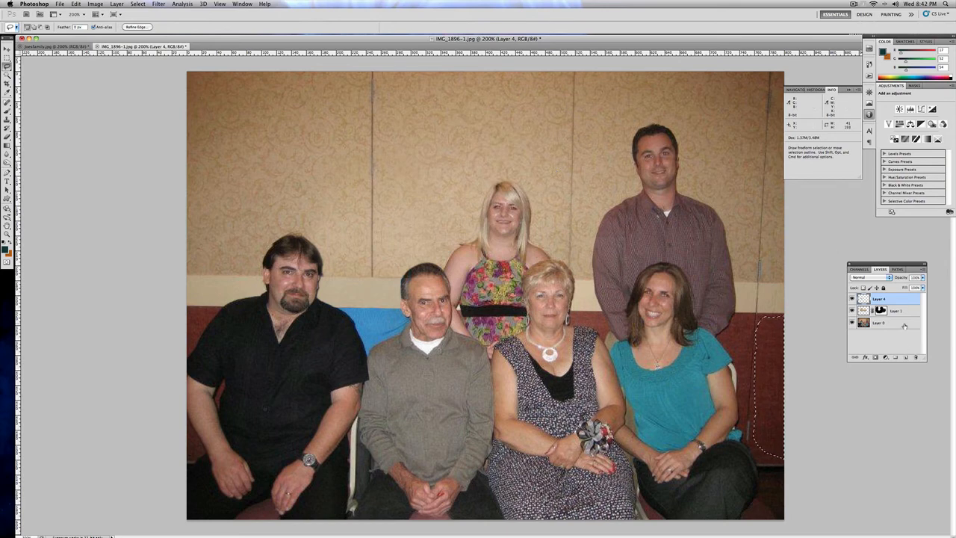
{"action": "left_click", "coordinate": [77, 4]}
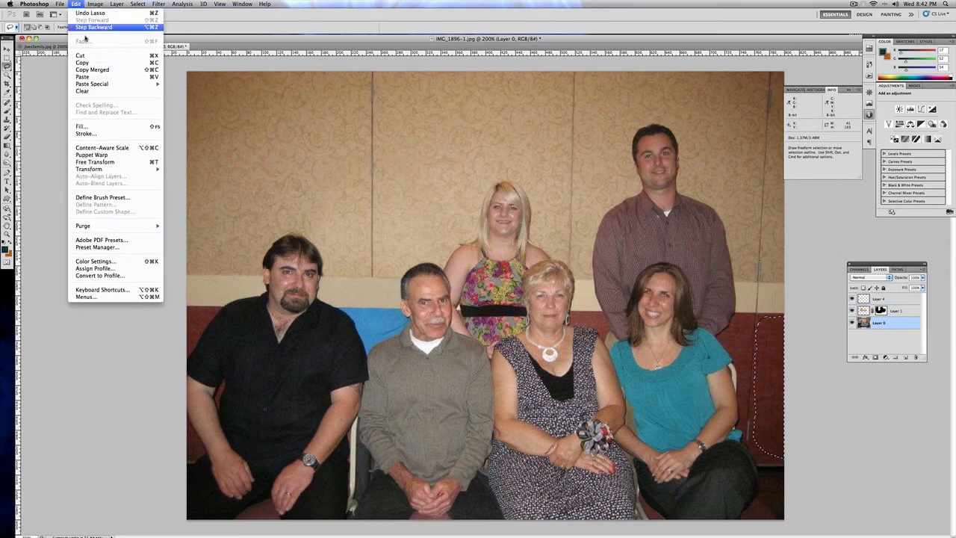
{"action": "left_click", "coordinate": [92, 57]}
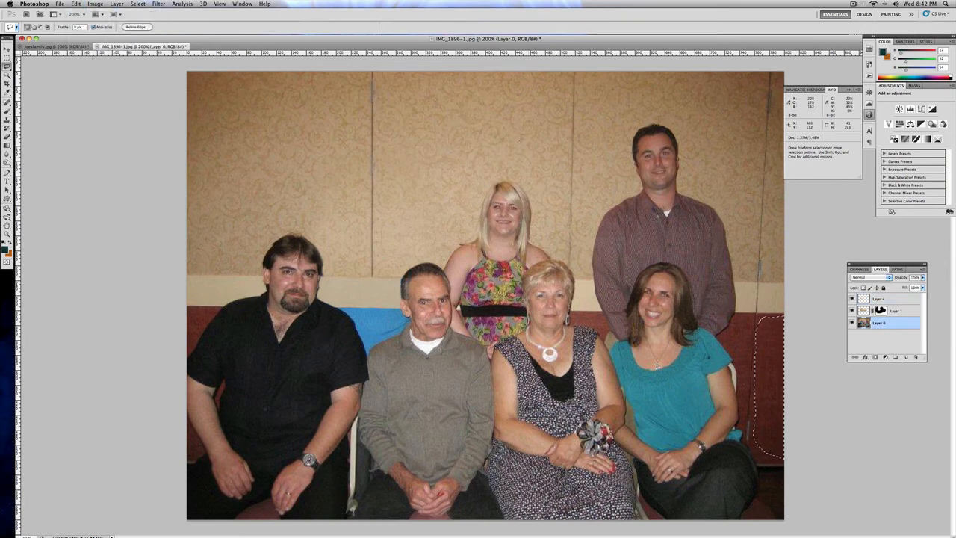
{"action": "left_click", "coordinate": [76, 3]}
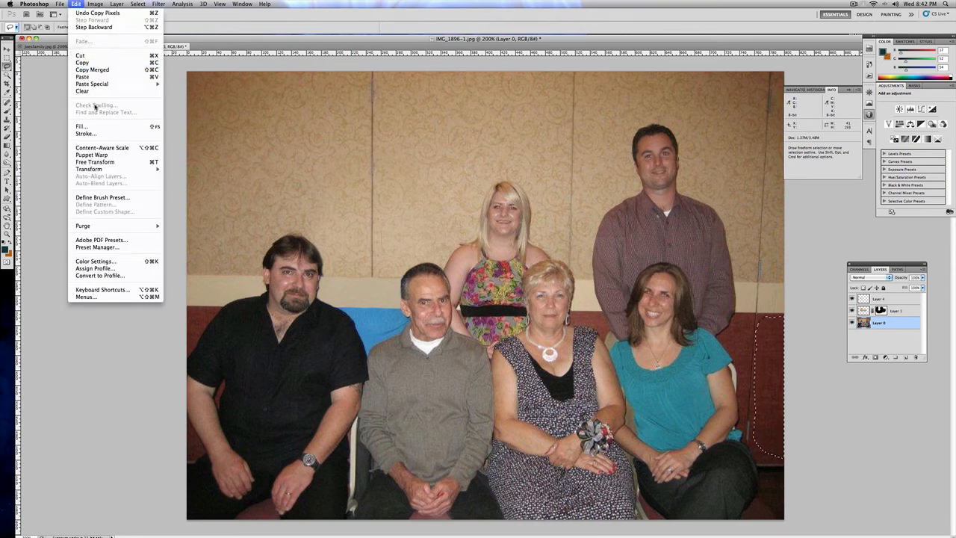
{"action": "mouse_move", "coordinate": [112, 84]}
{"action": "left_click", "coordinate": [186, 83]}
{"action": "left_click_drag", "start_coordinate": [884, 320], "coordinate": [882, 297]}
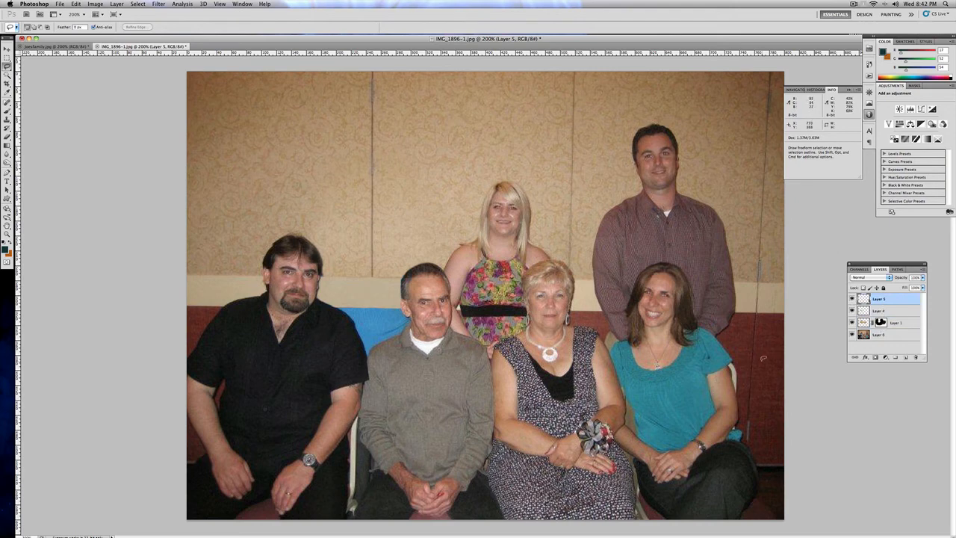
Step: Move the red wall patch over the grey-haired man's shoulder and place two duplicates of it progressively closer to the bearded man, covering the blue area
{"action": "key", "text": "v"}
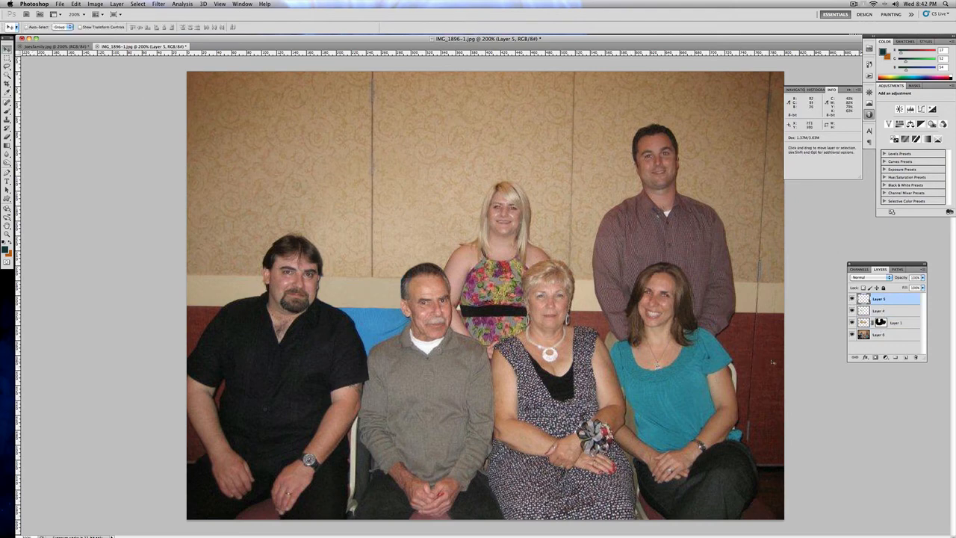
{"action": "left_click_drag", "start_coordinate": [742, 365], "coordinate": [404, 373]}
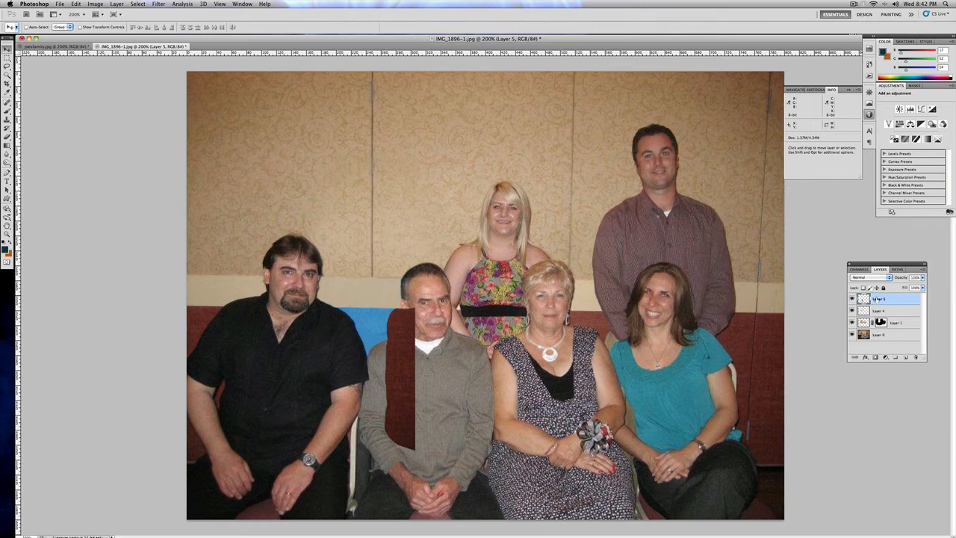
{"action": "left_click_drag", "start_coordinate": [892, 306], "coordinate": [906, 357]}
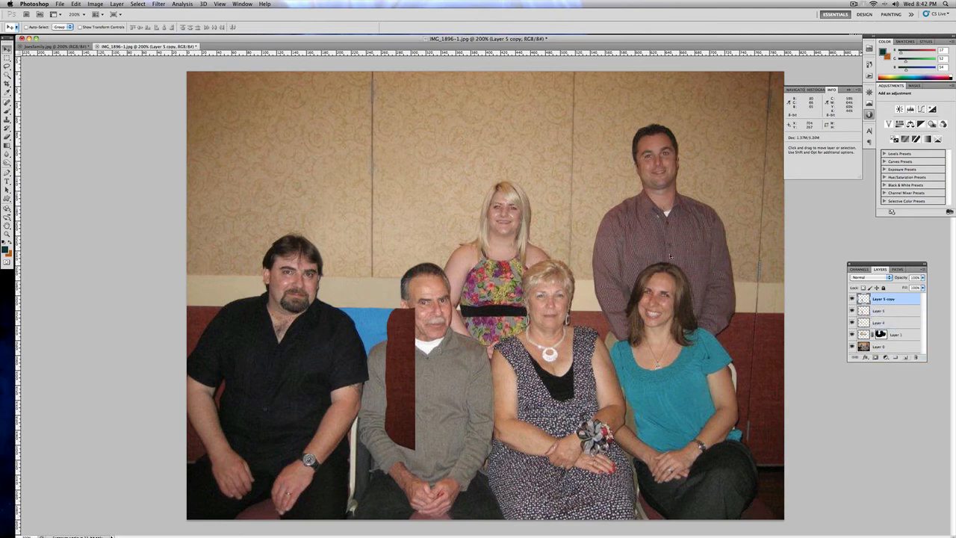
{"action": "mouse_move", "coordinate": [397, 316]}
{"action": "left_mouse_down"}
{"action": "mouse_move", "coordinate": [373, 314]}
{"action": "mouse_move", "coordinate": [389, 317]}
{"action": "left_mouse_up"}
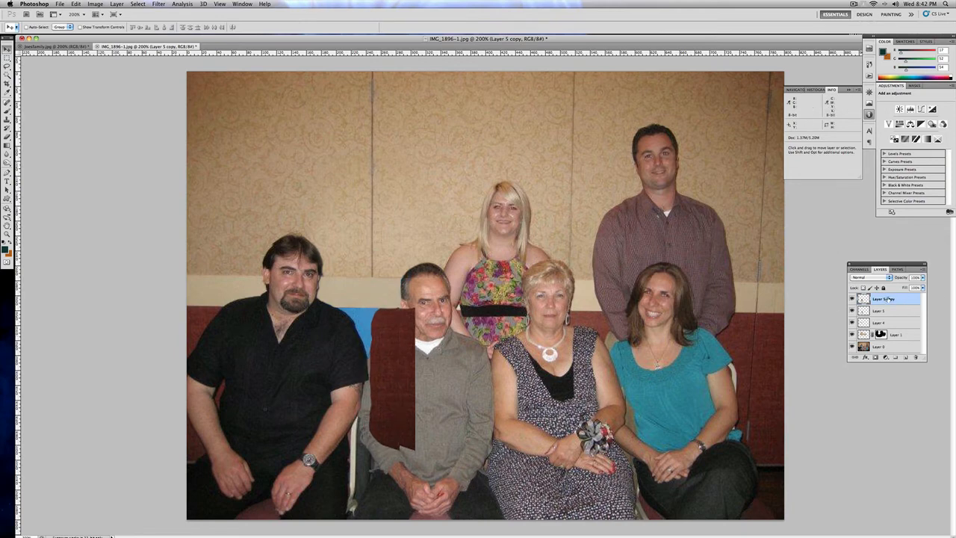
{"action": "left_click_drag", "start_coordinate": [887, 298], "coordinate": [905, 357]}
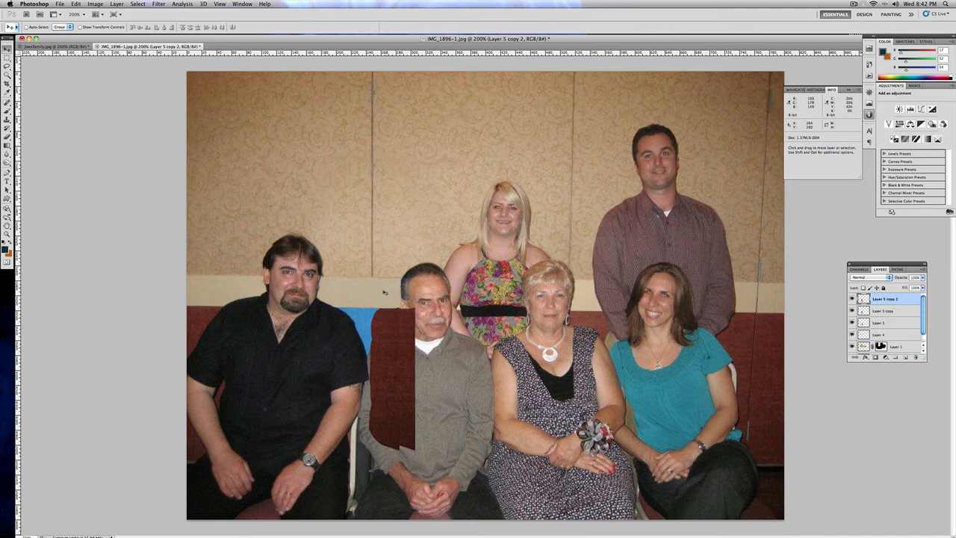
{"action": "left_click_drag", "start_coordinate": [389, 330], "coordinate": [372, 326]}
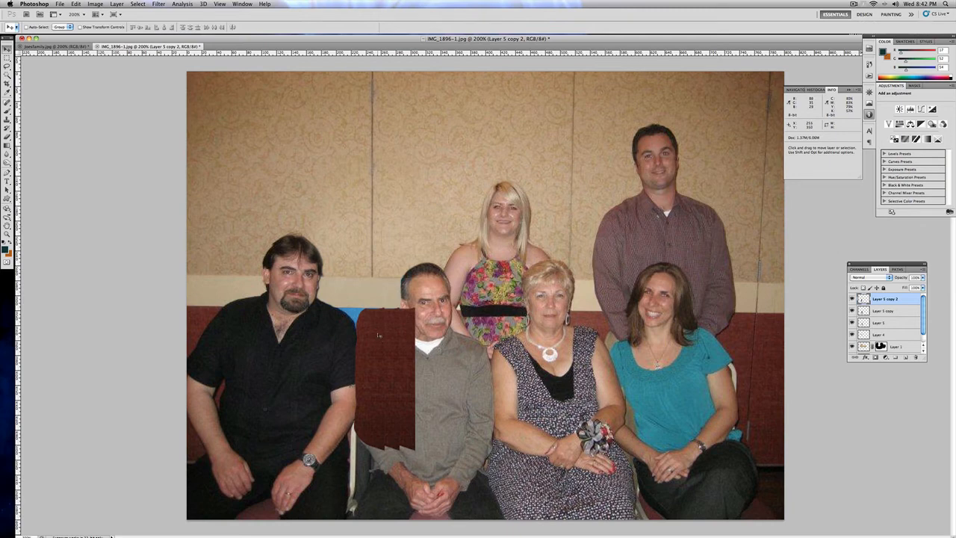
Step: Nudge the red wall patch up and place two more duplicates of it progressively further over the bearded man's shoulder
{"action": "key", "text": "Up"}
{"action": "key", "text": "Up"}
{"action": "left_click", "coordinate": [883, 313]}
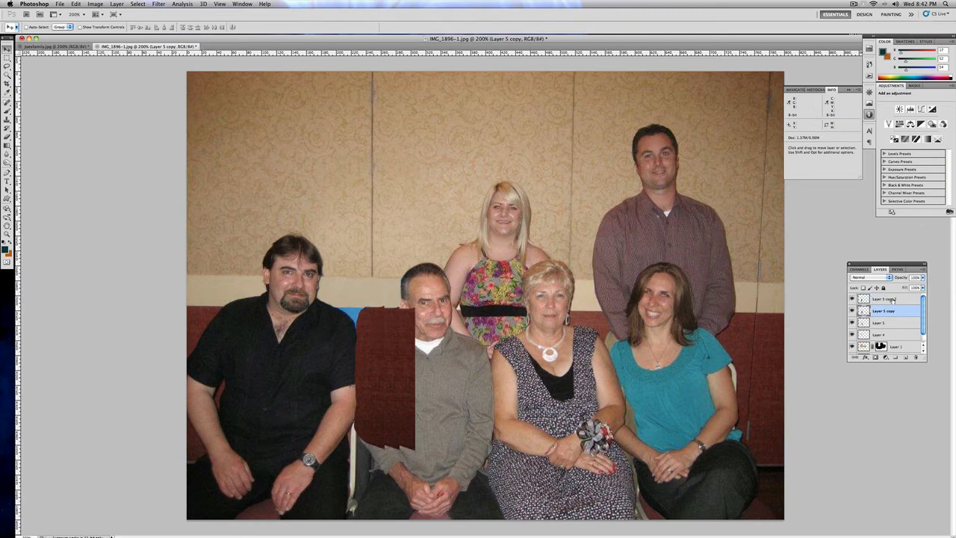
{"action": "left_click", "coordinate": [894, 299]}
{"action": "left_click_drag", "start_coordinate": [890, 303], "coordinate": [907, 357]}
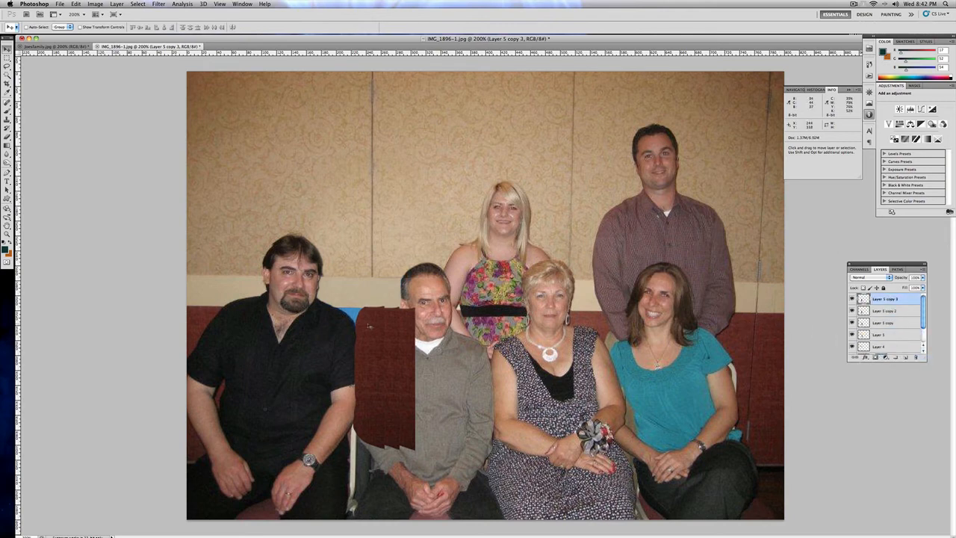
{"action": "mouse_move", "coordinate": [368, 326]}
{"action": "left_mouse_down"}
{"action": "mouse_move", "coordinate": [350, 334]}
{"action": "mouse_move", "coordinate": [359, 341]}
{"action": "mouse_move", "coordinate": [360, 326]}
{"action": "left_mouse_up"}
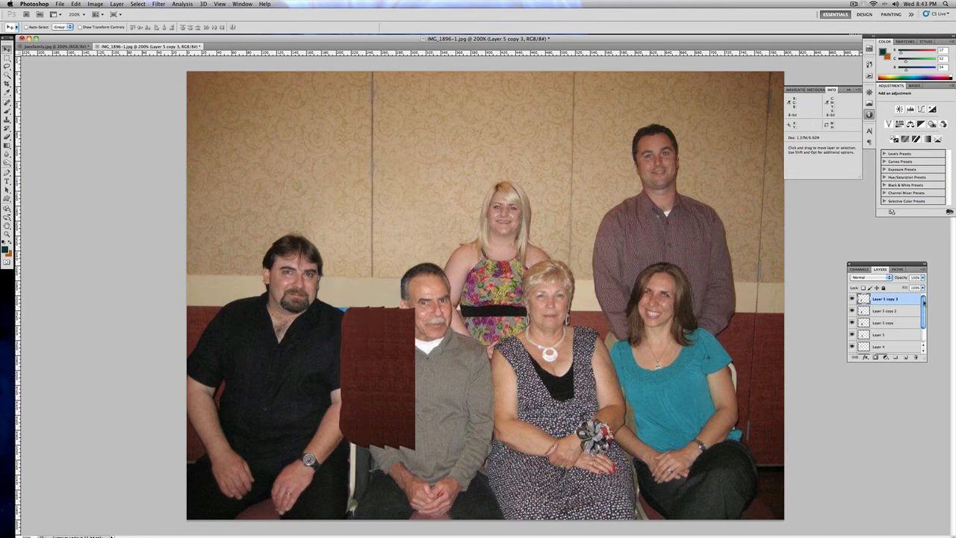
{"action": "left_click_drag", "start_coordinate": [895, 300], "coordinate": [906, 357]}
{"action": "left_click_drag", "start_coordinate": [352, 319], "coordinate": [336, 320]}
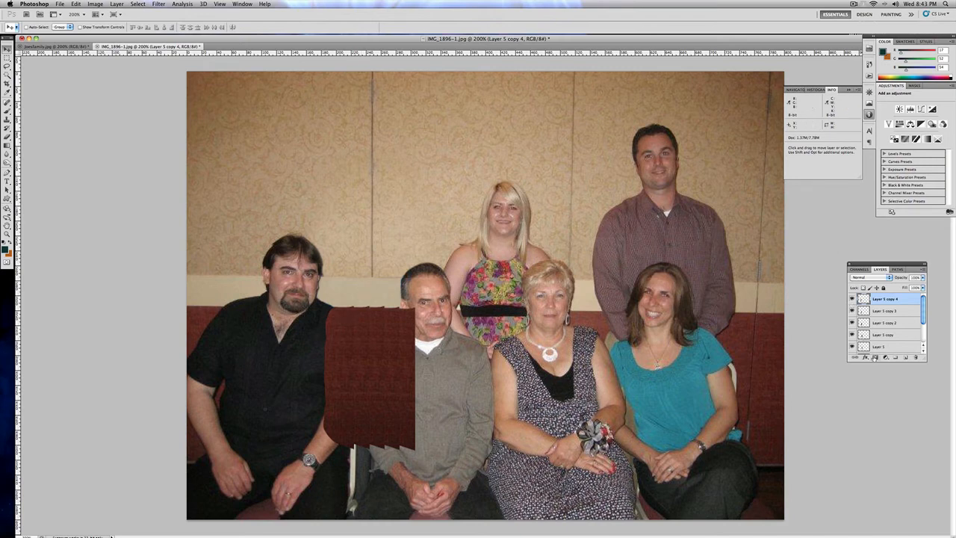
Step: Add a layer mask to Layer 5 copy 4 and brush away the red patch covering the bearded man's arm and shoulder
{"action": "left_click", "coordinate": [875, 358]}
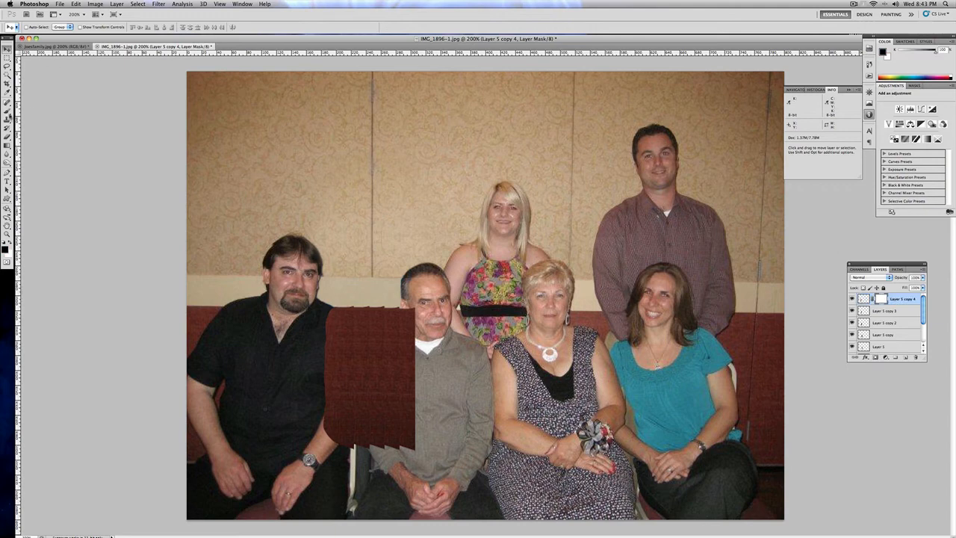
{"action": "left_click", "coordinate": [8, 112]}
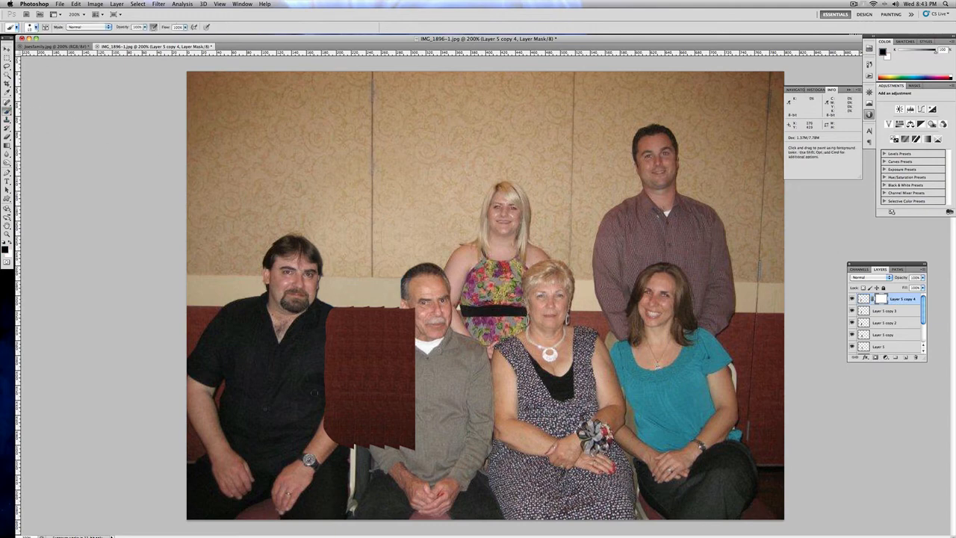
{"action": "mouse_move", "coordinate": [335, 436]}
{"action": "left_mouse_down"}
{"action": "mouse_move", "coordinate": [350, 431]}
{"action": "mouse_move", "coordinate": [313, 424]}
{"action": "mouse_move", "coordinate": [337, 378]}
{"action": "mouse_move", "coordinate": [316, 366]}
{"action": "mouse_move", "coordinate": [306, 331]}
{"action": "mouse_move", "coordinate": [316, 319]}
{"action": "mouse_move", "coordinate": [267, 289]}
{"action": "left_mouse_up"}
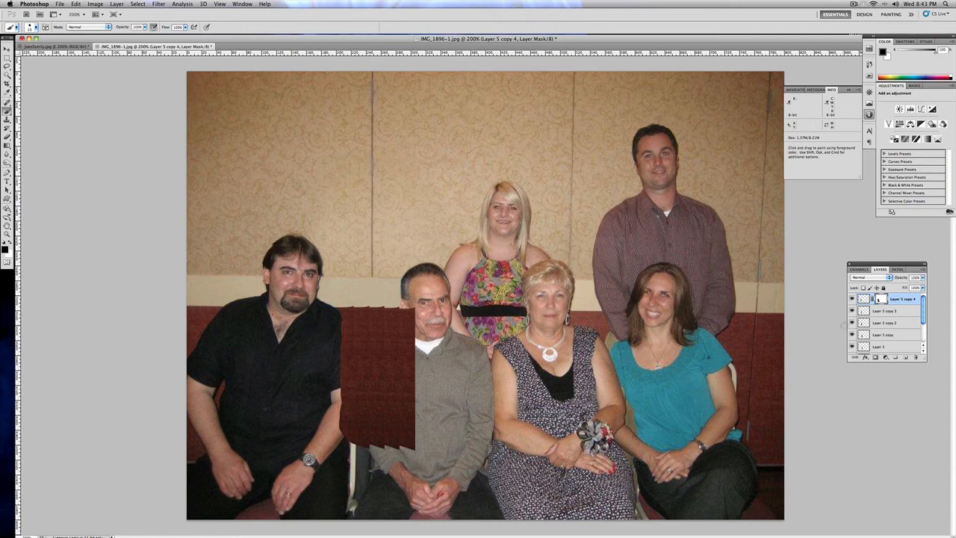
Step: Mask Layer 5 copy 3 and brush away the red covering the bearded man's sleeve and forearm
{"action": "left_click", "coordinate": [878, 311]}
{"action": "left_click", "coordinate": [876, 358]}
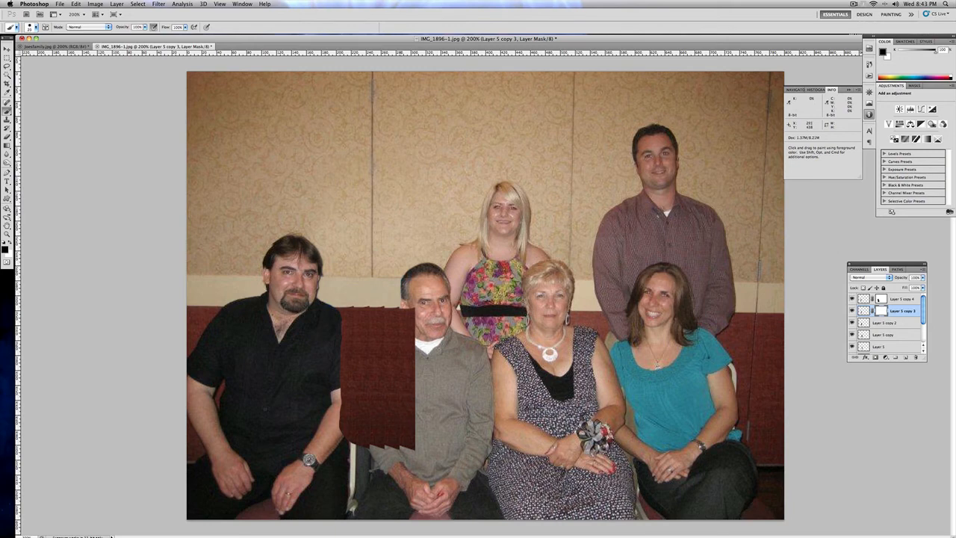
{"action": "mouse_move", "coordinate": [351, 448]}
{"action": "left_mouse_down"}
{"action": "mouse_move", "coordinate": [356, 407]}
{"action": "mouse_move", "coordinate": [376, 400]}
{"action": "mouse_move", "coordinate": [346, 397]}
{"action": "mouse_move", "coordinate": [337, 358]}
{"action": "left_mouse_up"}
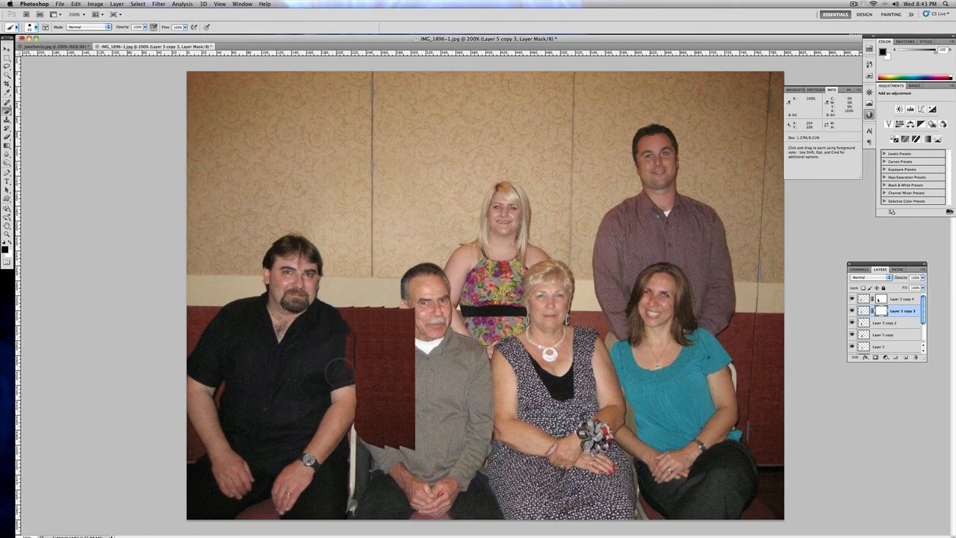
Step: Refine the masks of Layer 5 copy 4 and Layer 5 copy 3 along the bearded man's shoulder with a smaller brush
{"action": "left_click", "coordinate": [882, 300]}
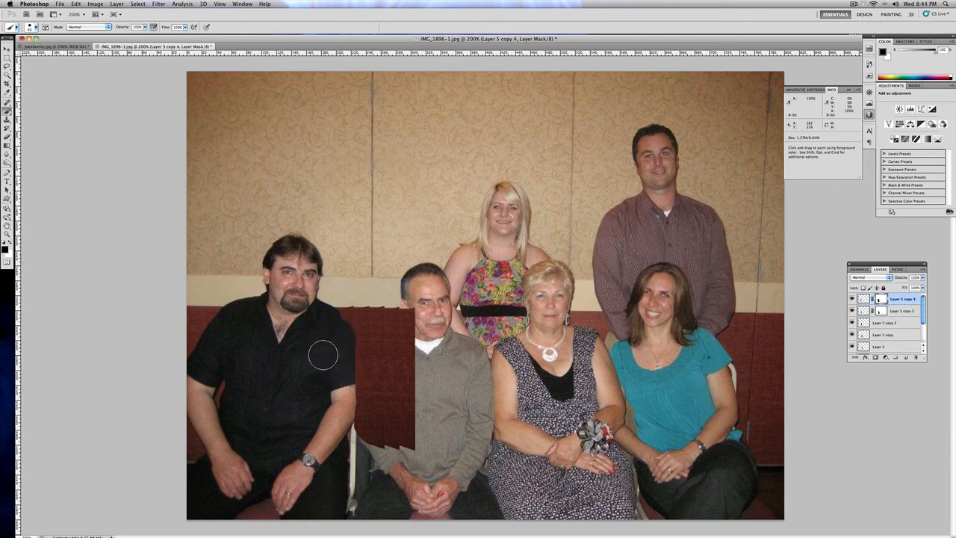
{"action": "key", "text": "bracketleft"}
{"action": "key", "text": "bracketleft"}
{"action": "left_click", "coordinate": [883, 312]}
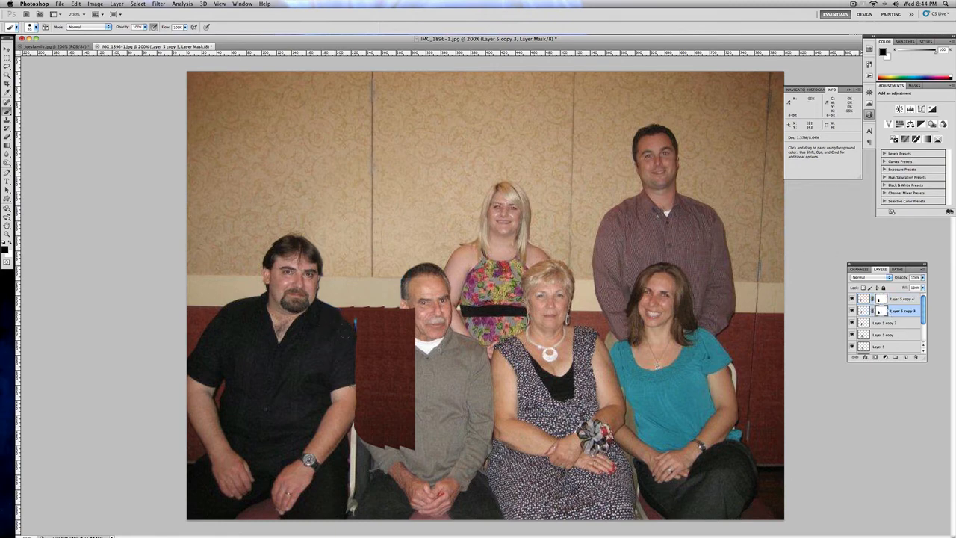
{"action": "left_click_drag", "start_coordinate": [351, 314], "coordinate": [369, 302]}
{"action": "left_click", "coordinate": [881, 299]}
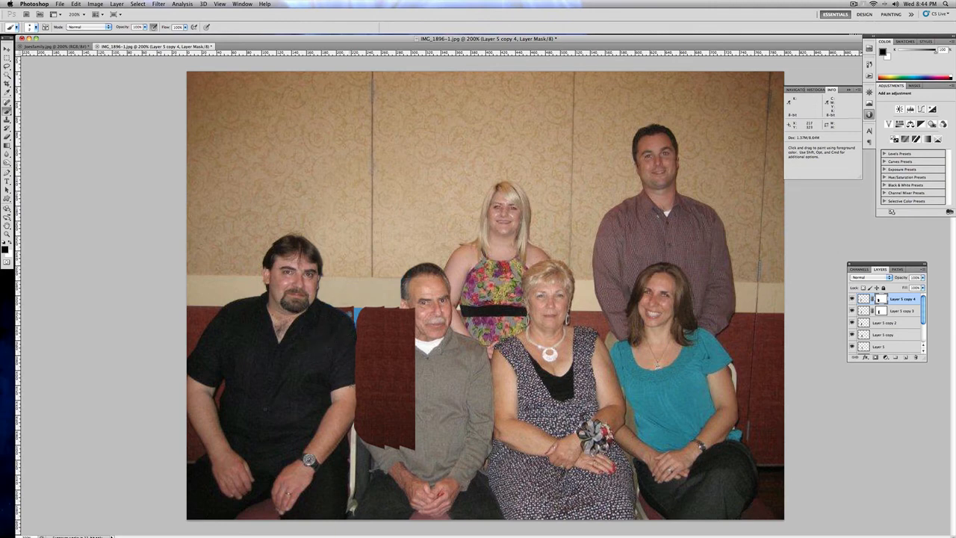
{"action": "key", "text": "x"}
{"action": "key", "text": "x"}
Step: On Layer 5 copy 3's mask, restore the red wall over the blue strip and clear the spill from the bearded man's arm
{"action": "left_click", "coordinate": [882, 313]}
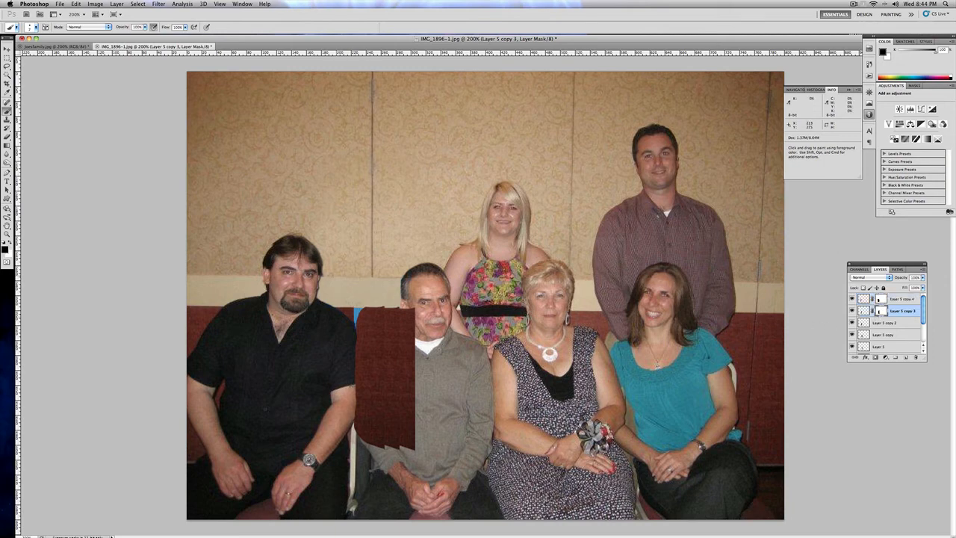
{"action": "key", "text": "x"}
{"action": "left_click_drag", "start_coordinate": [353, 398], "coordinate": [357, 428]}
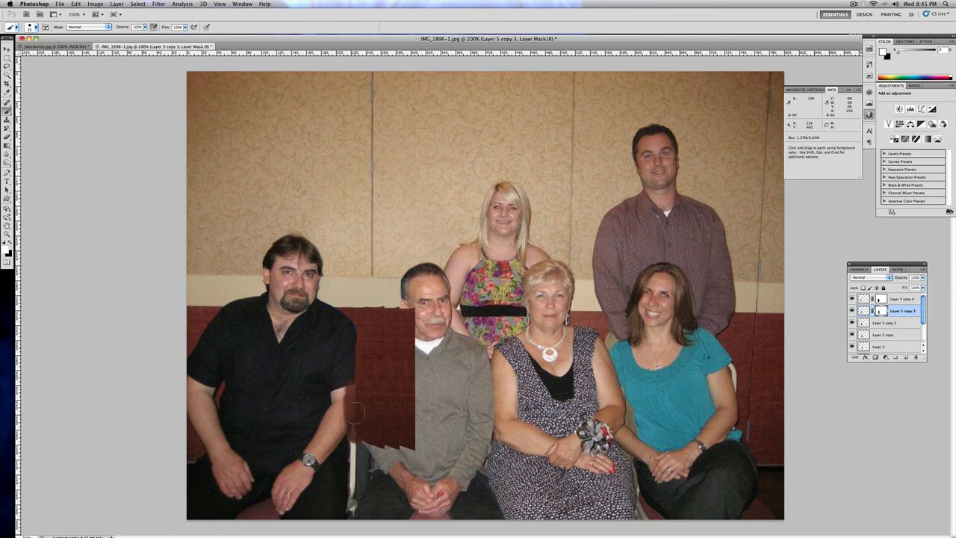
{"action": "key", "text": "x"}
{"action": "mouse_move", "coordinate": [355, 388]}
{"action": "left_mouse_down"}
{"action": "mouse_move", "coordinate": [358, 443]}
{"action": "mouse_move", "coordinate": [361, 427]}
{"action": "left_mouse_up"}
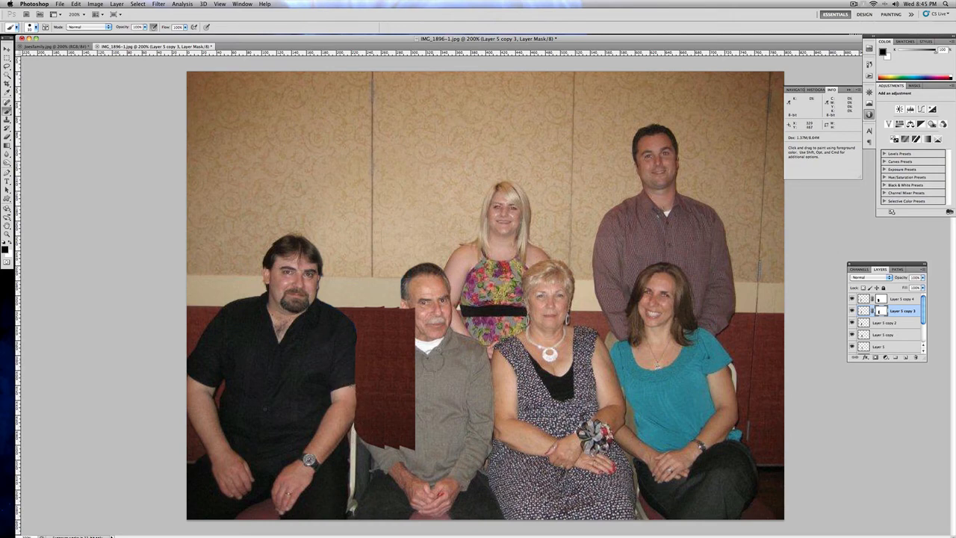
Step: Mask Layer 5 copy 2 and brush away the red covering the bearded man's arm and the grey-haired man's outer sleeve
{"action": "left_click", "coordinate": [885, 322]}
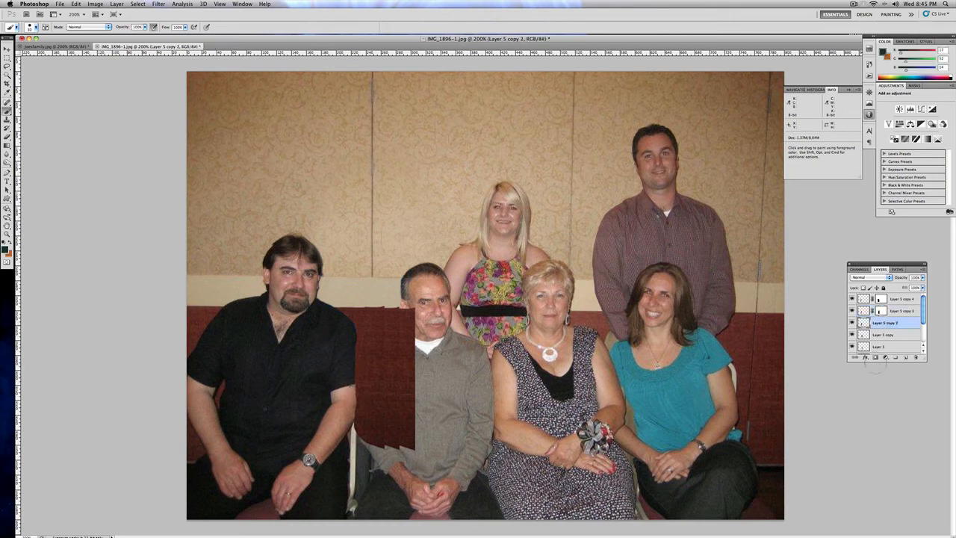
{"action": "left_click", "coordinate": [876, 358]}
{"action": "mouse_move", "coordinate": [376, 439]}
{"action": "left_mouse_down"}
{"action": "mouse_move", "coordinate": [391, 396]}
{"action": "mouse_move", "coordinate": [363, 348]}
{"action": "left_mouse_up"}
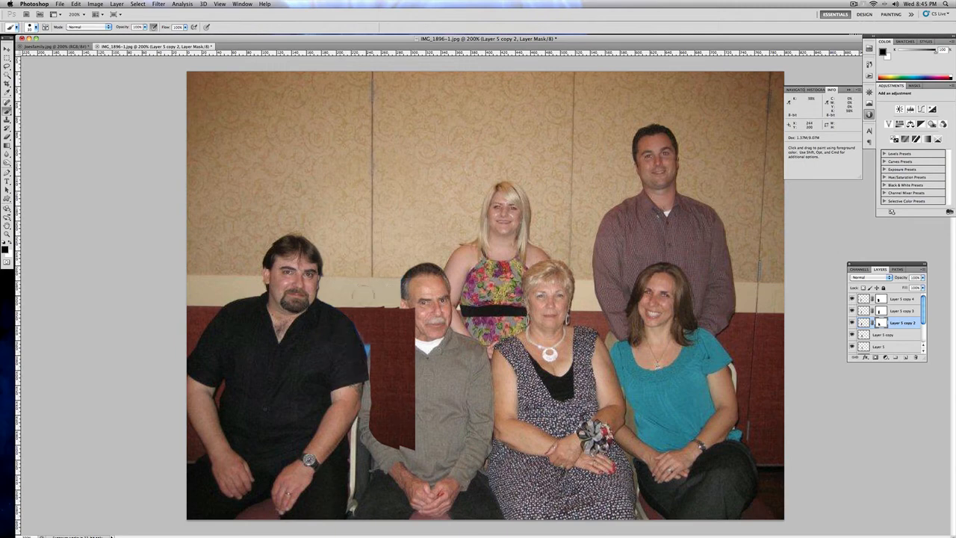
{"action": "key", "text": "x"}
{"action": "key", "text": "x"}
Step: Mask Layer 5 copy and brush away the red covering the grey-haired man's upper arm and shoulder
{"action": "left_click", "coordinate": [884, 334]}
{"action": "left_click", "coordinate": [876, 358]}
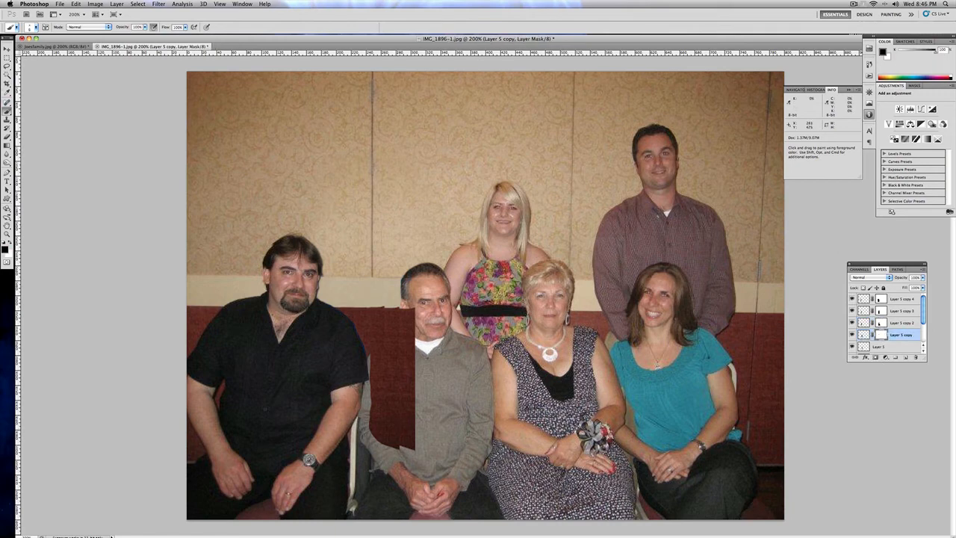
{"action": "mouse_move", "coordinate": [387, 437]}
{"action": "left_mouse_down"}
{"action": "mouse_move", "coordinate": [380, 385]}
{"action": "mouse_move", "coordinate": [401, 376]}
{"action": "mouse_move", "coordinate": [378, 366]}
{"action": "mouse_move", "coordinate": [379, 351]}
{"action": "mouse_move", "coordinate": [373, 356]}
{"action": "left_mouse_up"}
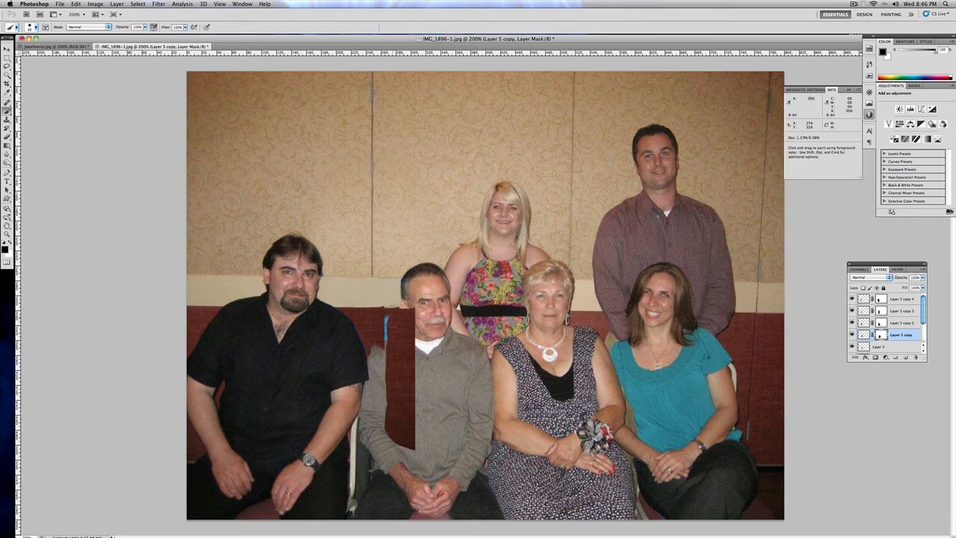
Step: Paint the red wall back over the blue gap above the grey-haired man's shoulder, refining the masks of Layer 5 copy 2 and Layer 5 copy
{"action": "key", "text": "x"}
{"action": "left_click", "coordinate": [880, 323]}
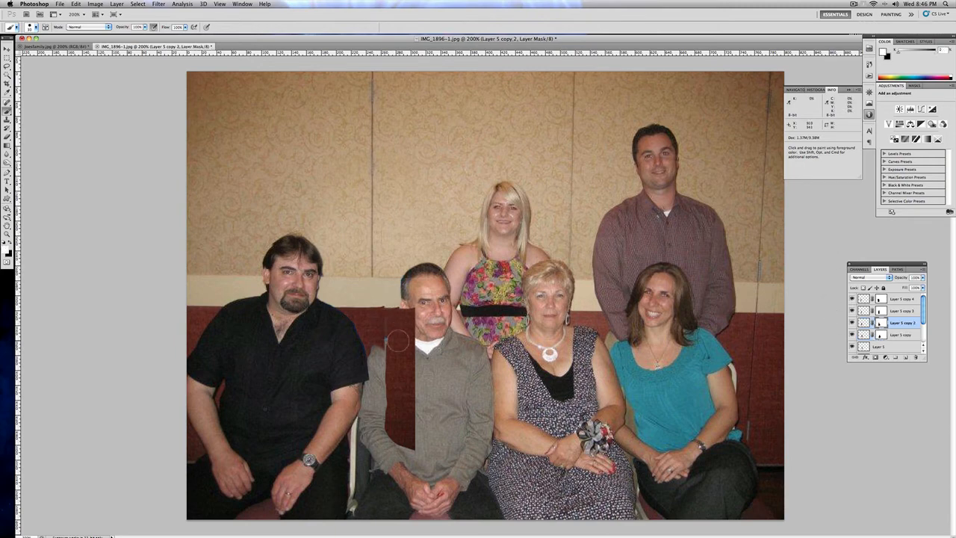
{"action": "key", "text": "x"}
{"action": "key", "text": "x"}
{"action": "key", "text": "bracketleft"}
{"action": "left_click_drag", "start_coordinate": [385, 341], "coordinate": [390, 338]}
{"action": "left_click", "coordinate": [883, 336]}
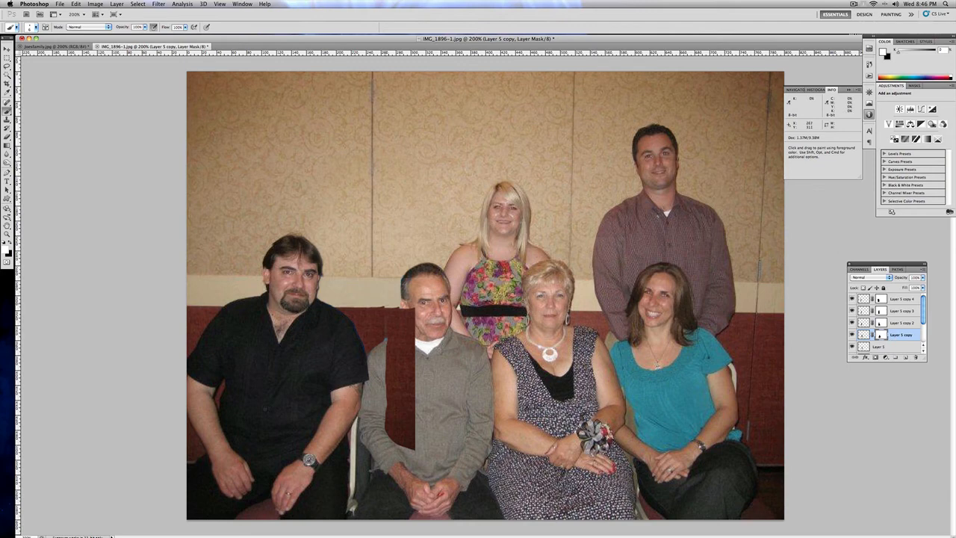
{"action": "key", "text": "x"}
{"action": "key", "text": "x"}
{"action": "left_click", "coordinate": [897, 322]}
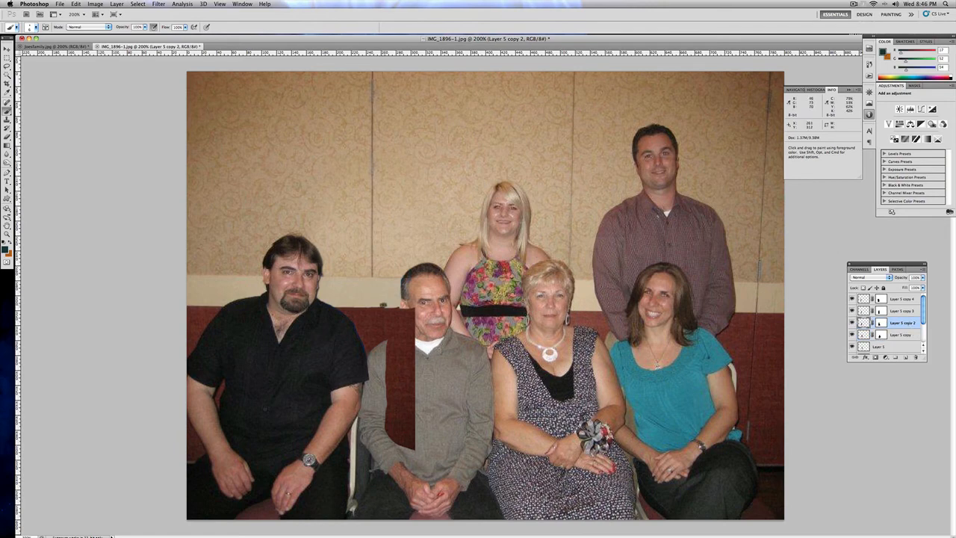
{"action": "left_click", "coordinate": [383, 305], "text": "alt"}
{"action": "left_click", "coordinate": [76, 4]}
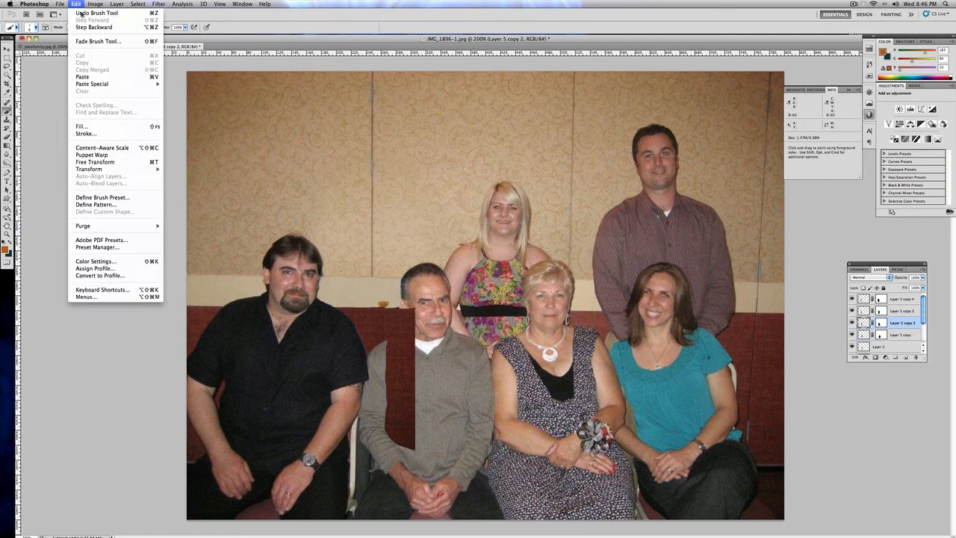
{"action": "left_click", "coordinate": [85, 27]}
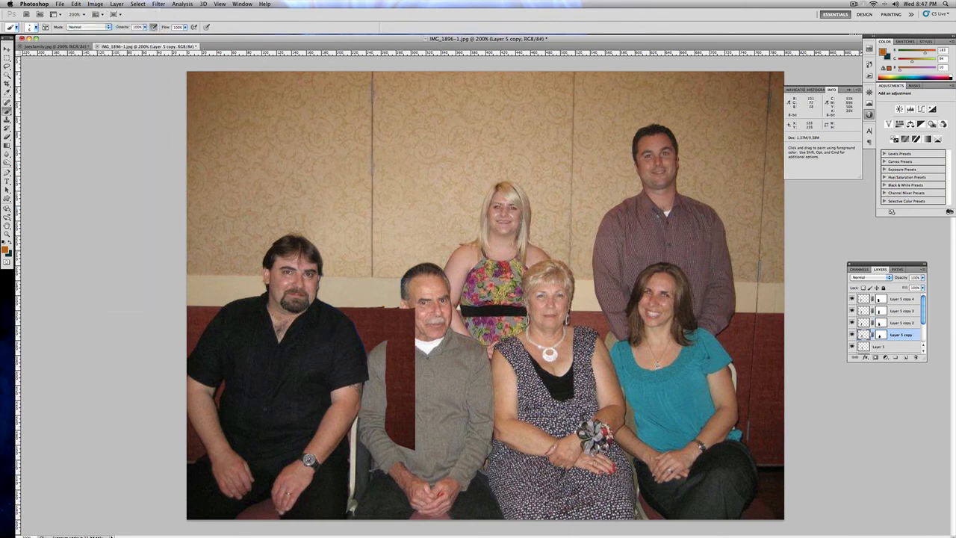
Step: Touch up the masks of Layer 5 copy 2 and Layer 5 copy along the wall seam and the grey-haired man's shoulder
{"action": "left_click", "coordinate": [882, 323]}
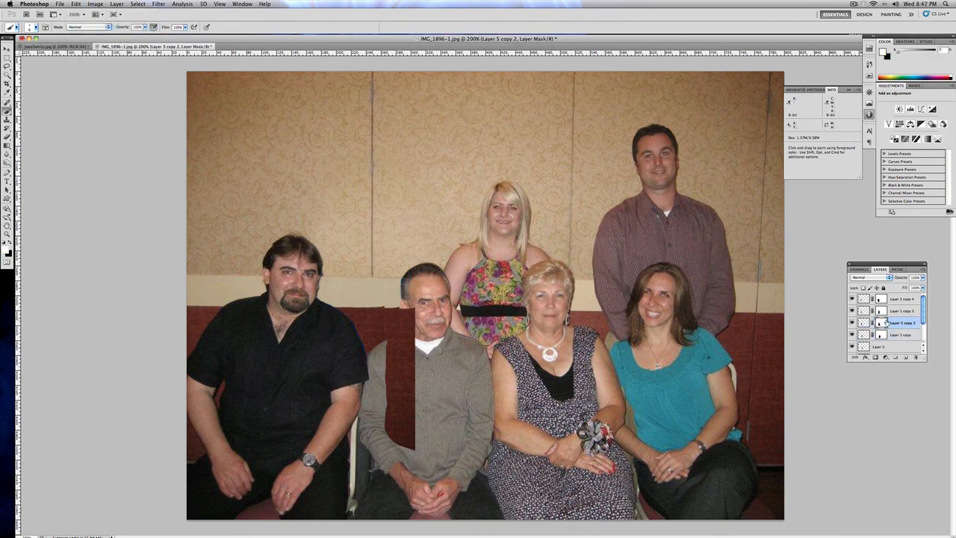
{"action": "key", "text": "x"}
{"action": "key", "text": "x"}
{"action": "key", "text": "x"}
{"action": "key", "text": "x"}
{"action": "left_click", "coordinate": [883, 335]}
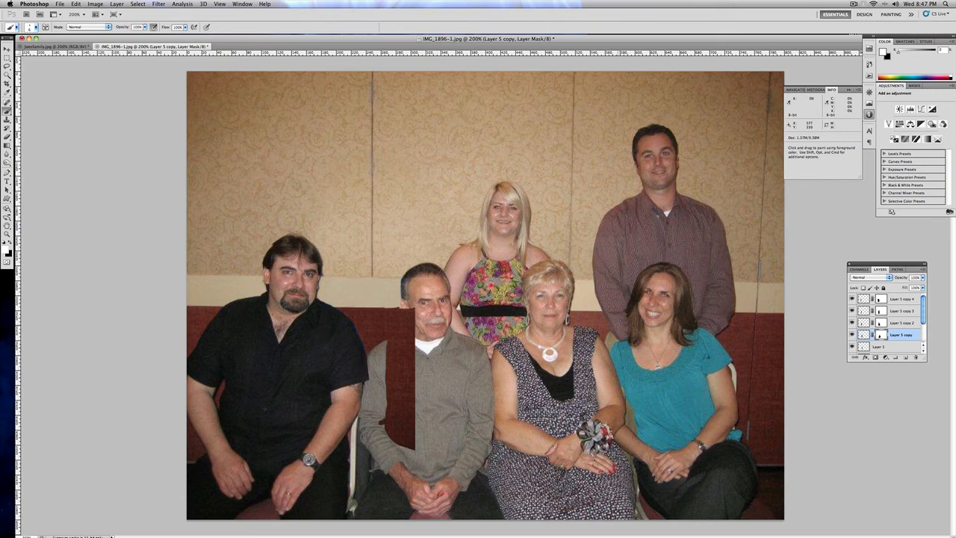
{"action": "key", "text": "x"}
Step: Add a layer mask to Layer 5 and brush away the remaining red patch from the grey-haired man's chest and shoulder
{"action": "left_click", "coordinate": [887, 348]}
{"action": "left_click", "coordinate": [876, 358]}
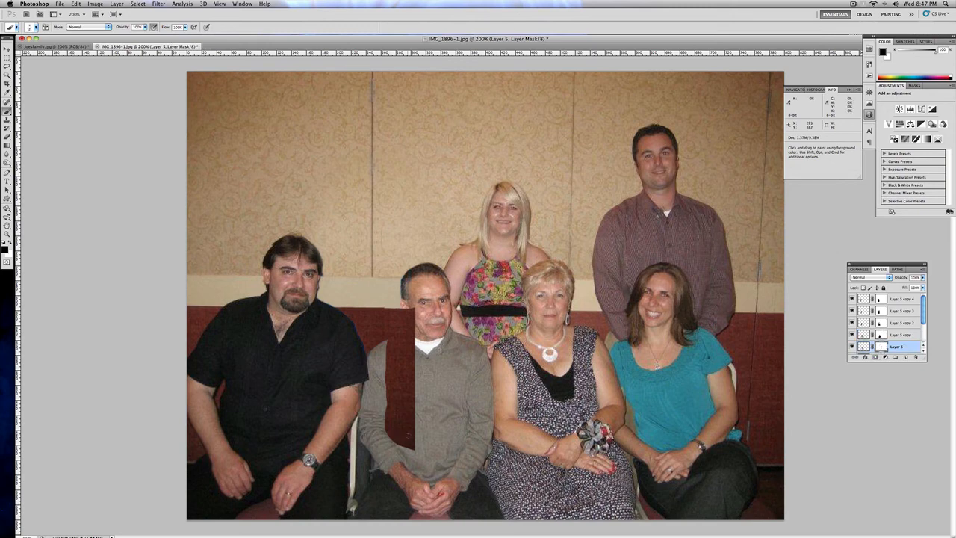
{"action": "mouse_move", "coordinate": [431, 447]}
{"action": "left_mouse_down"}
{"action": "mouse_move", "coordinate": [400, 433]}
{"action": "mouse_move", "coordinate": [405, 346]}
{"action": "left_mouse_up"}
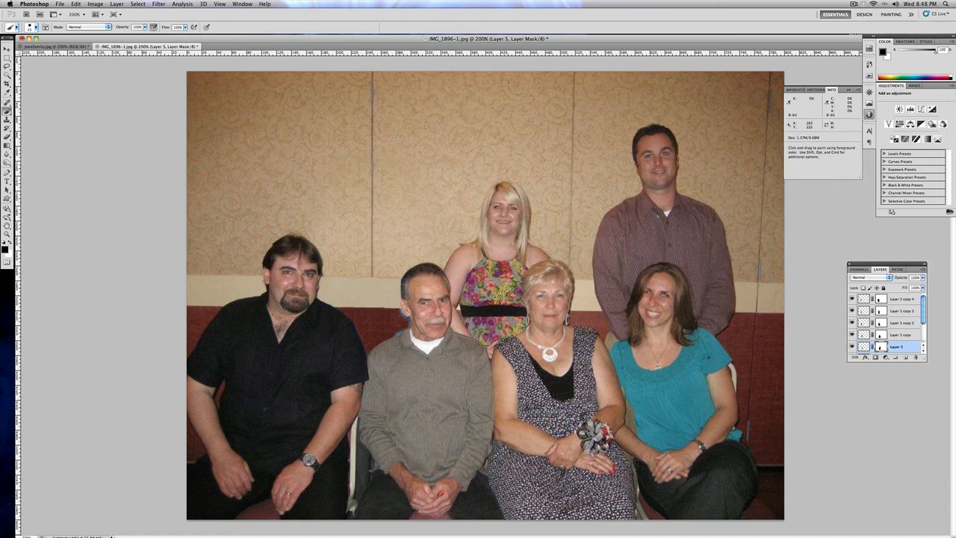
Step: Touch up the Layer 5 patch masks around the grey-haired man's shoulder and along the top edge of the red wall
{"action": "key", "text": "x"}
{"action": "left_click", "coordinate": [882, 322]}
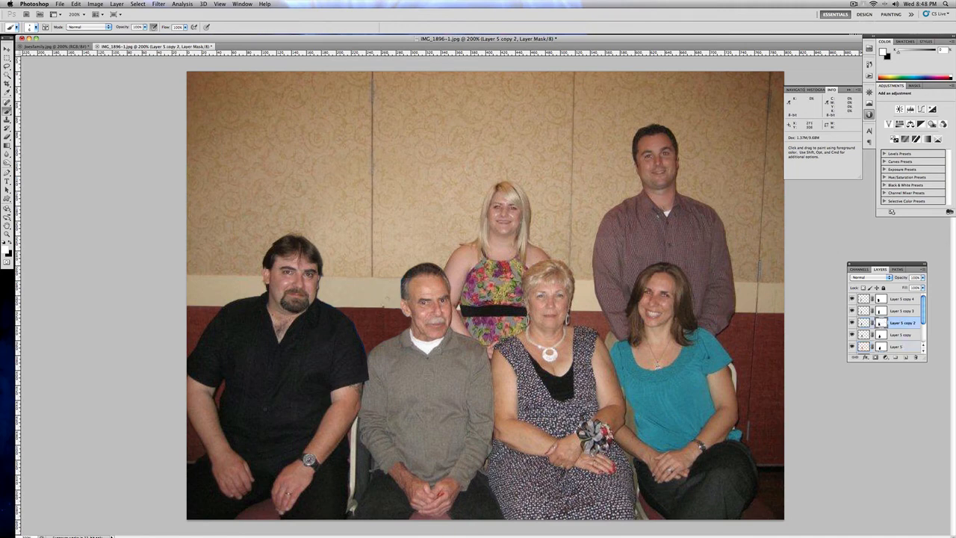
{"action": "key", "text": "x"}
{"action": "left_click", "coordinate": [882, 299]}
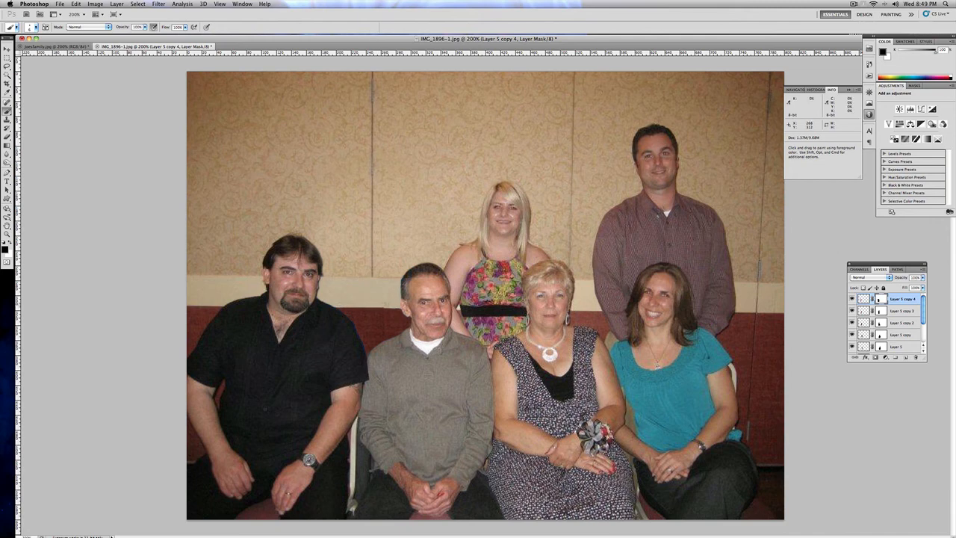
{"action": "left_click", "coordinate": [885, 314]}
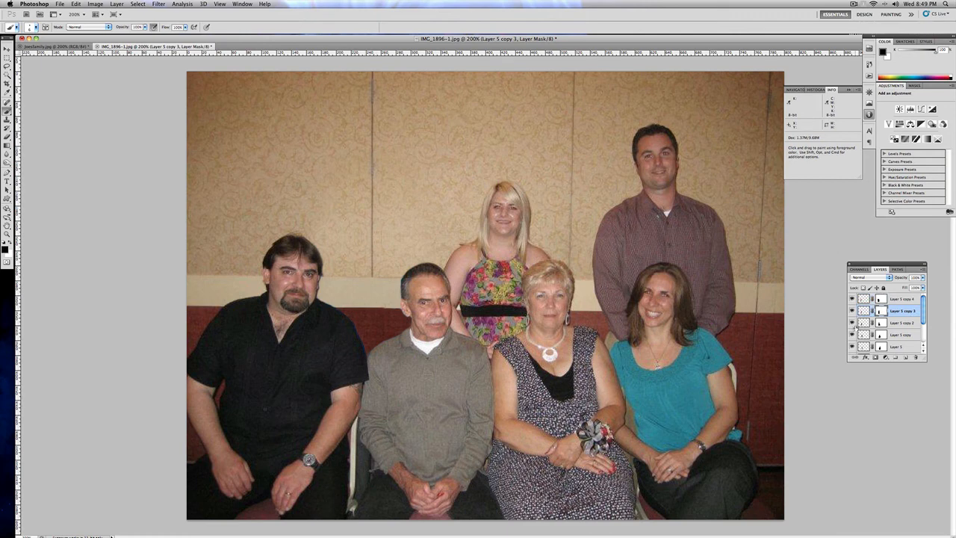
{"action": "left_click", "coordinate": [876, 324]}
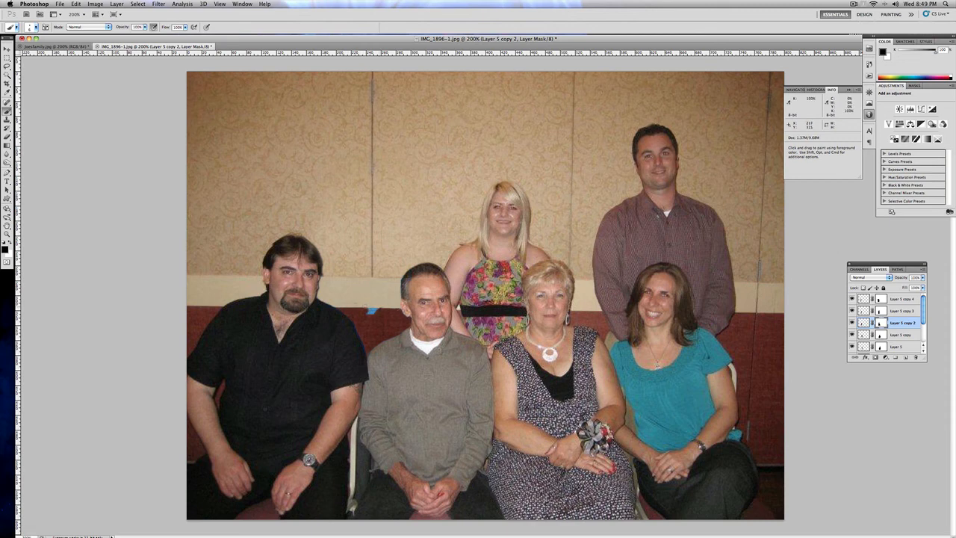
{"action": "left_click", "coordinate": [373, 310]}
Step: Merge Layer 5 and all of its copies into a single red wall patch layer
{"action": "left_click", "coordinate": [862, 300]}
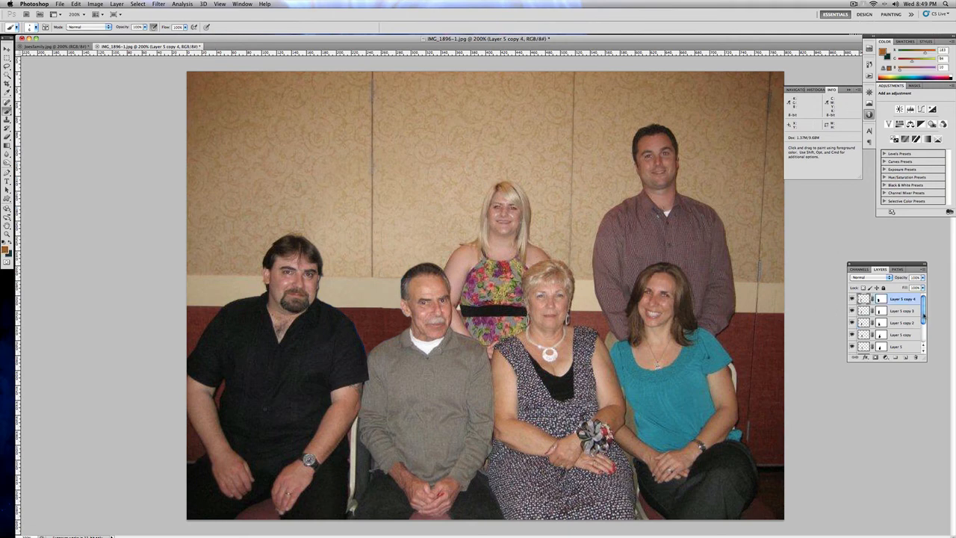
{"action": "scroll", "coordinate": [924, 321], "scroll_direction": "down", "scroll_amount": 1}
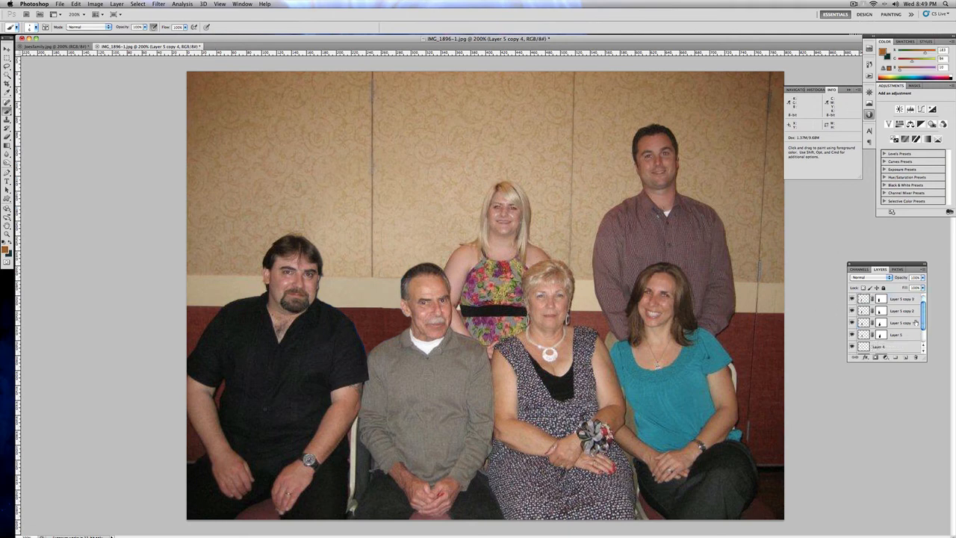
{"action": "left_click", "coordinate": [863, 336], "text": "shift"}
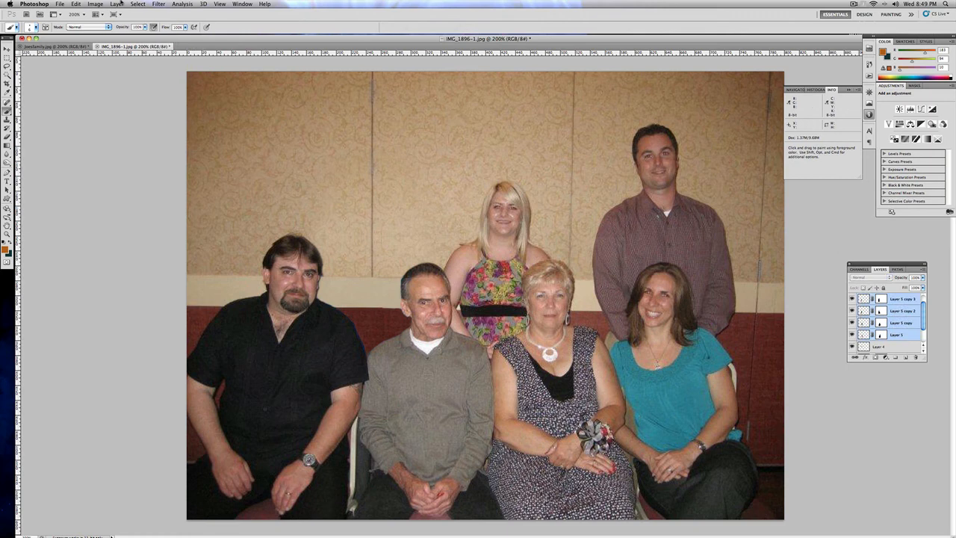
{"action": "left_click", "coordinate": [134, 4]}
{"action": "mouse_move", "coordinate": [117, 4]}
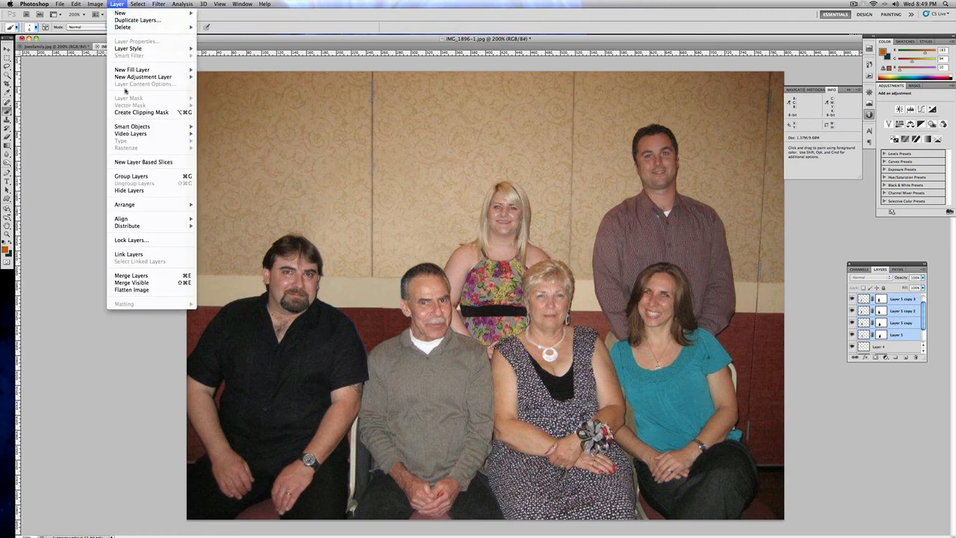
{"action": "left_click", "coordinate": [130, 275]}
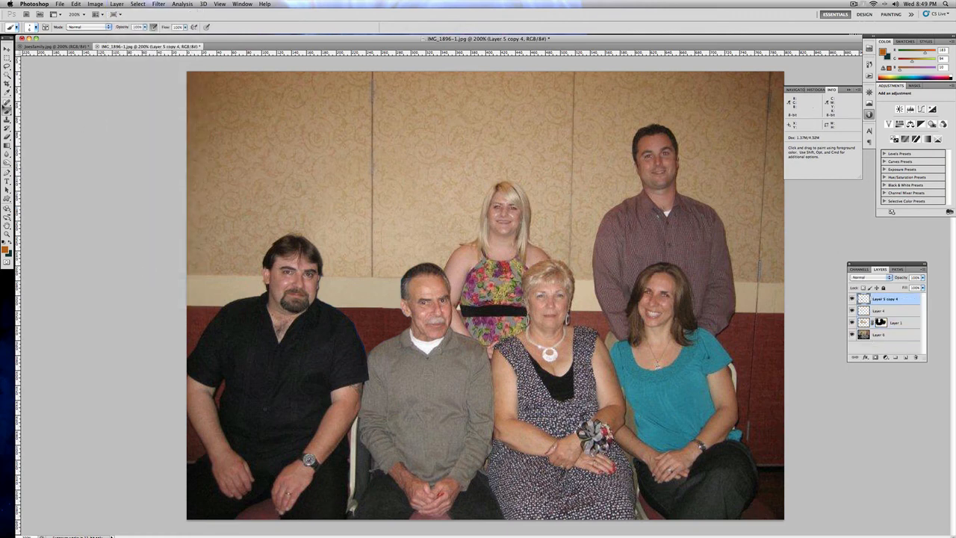
Step: Lighten the merged red wall patch layer with Levels, setting the midtone input to 1.10
{"action": "left_click", "coordinate": [7, 119]}
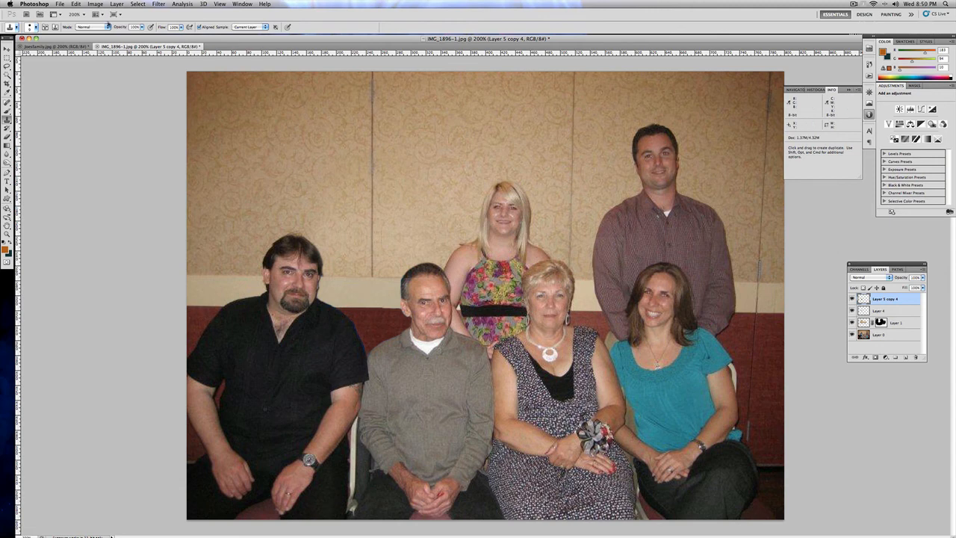
{"action": "left_click", "coordinate": [116, 4]}
{"action": "mouse_move", "coordinate": [96, 4]}
{"action": "mouse_move", "coordinate": [112, 27]}
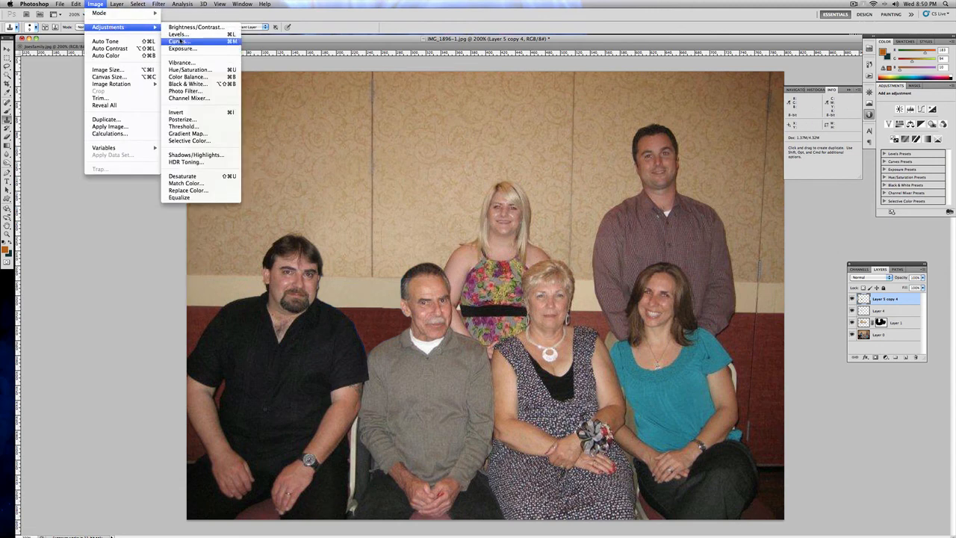
{"action": "left_click", "coordinate": [178, 35]}
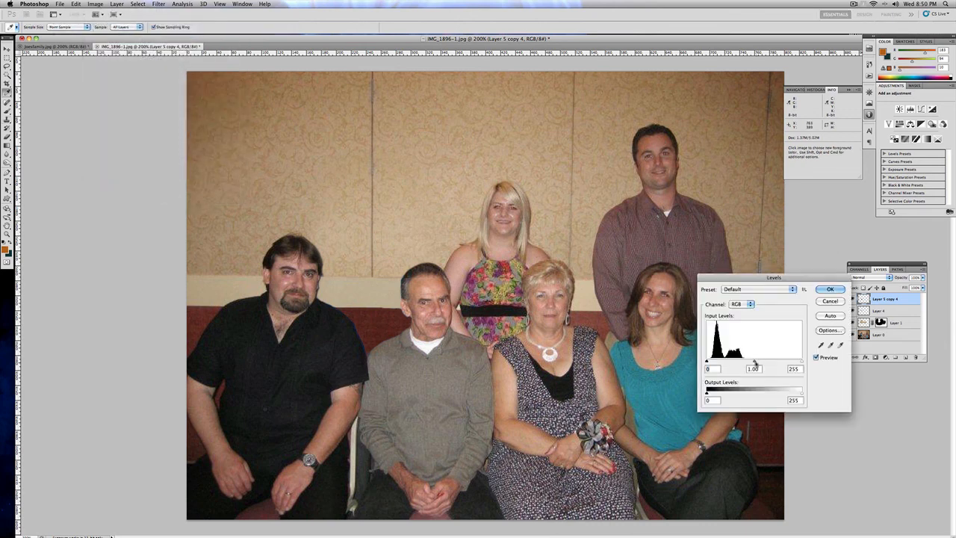
{"action": "left_click_drag", "start_coordinate": [755, 363], "coordinate": [752, 362]}
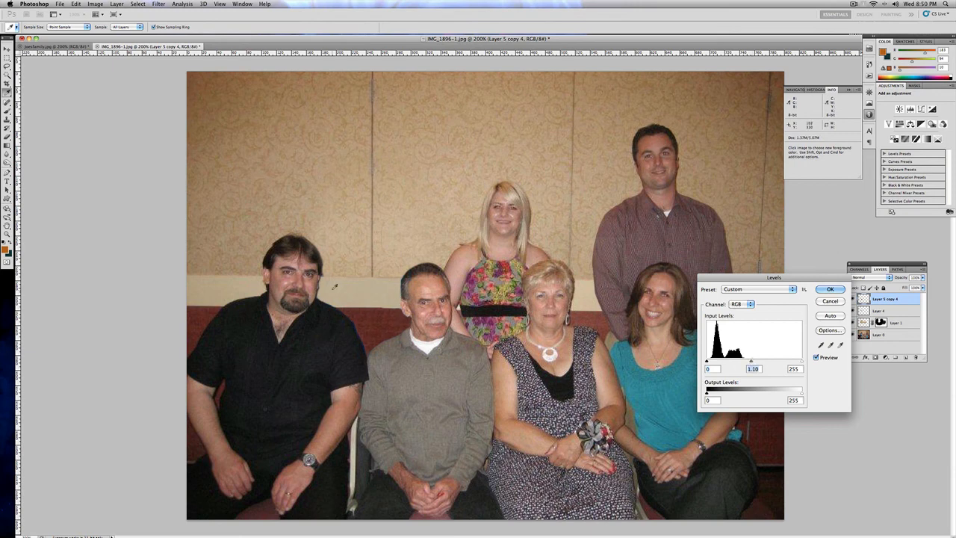
{"action": "left_click", "coordinate": [831, 290]}
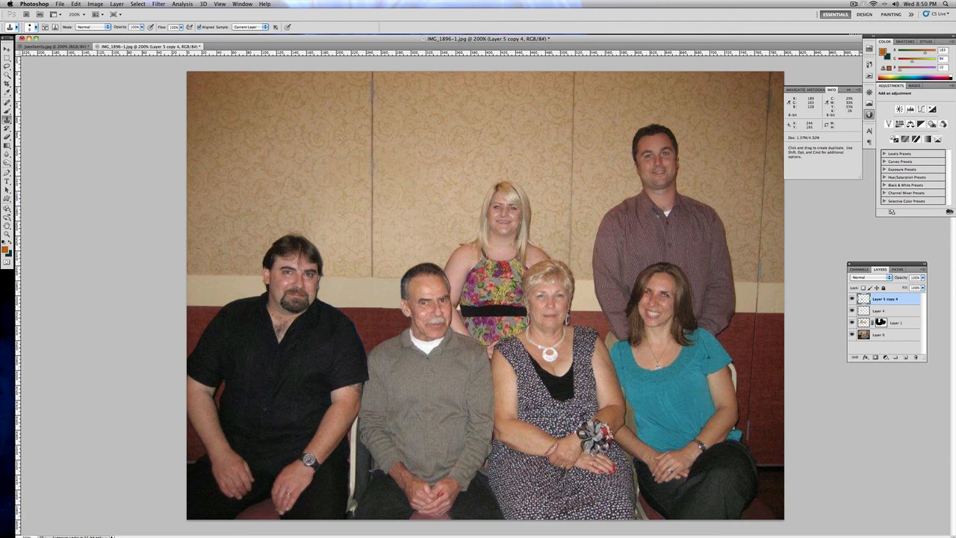
Step: Move Layer 4 above the merged Layer 5 copy 4 in the layer stack
{"action": "left_click", "coordinate": [869, 312]}
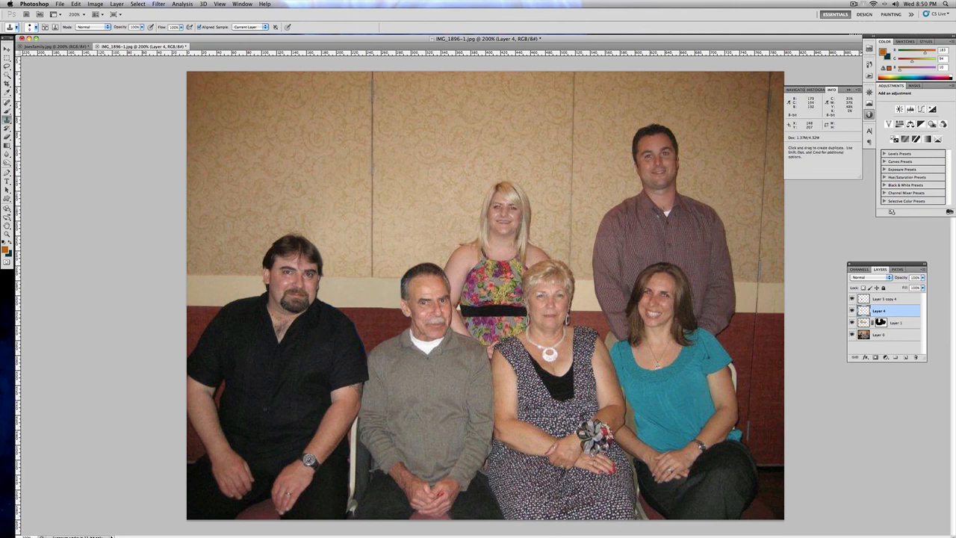
{"action": "left_click", "coordinate": [33, 29]}
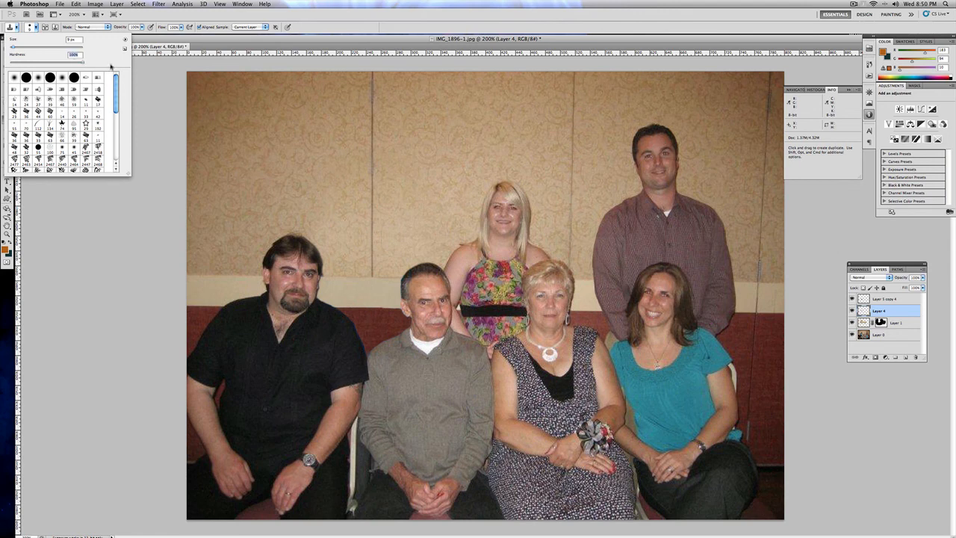
{"action": "left_click", "coordinate": [303, 46]}
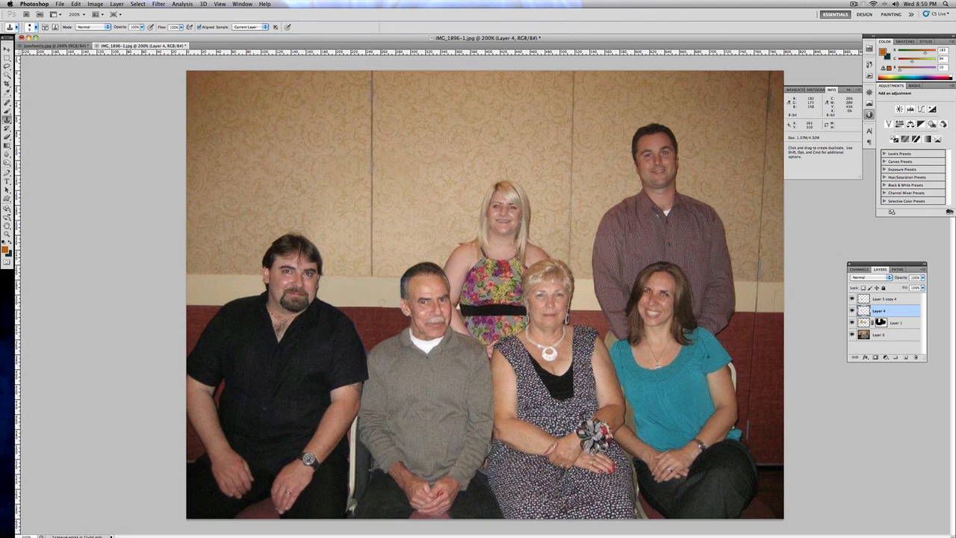
{"action": "key", "text": "shift"}
{"action": "left_click_drag", "start_coordinate": [905, 314], "coordinate": [883, 295]}
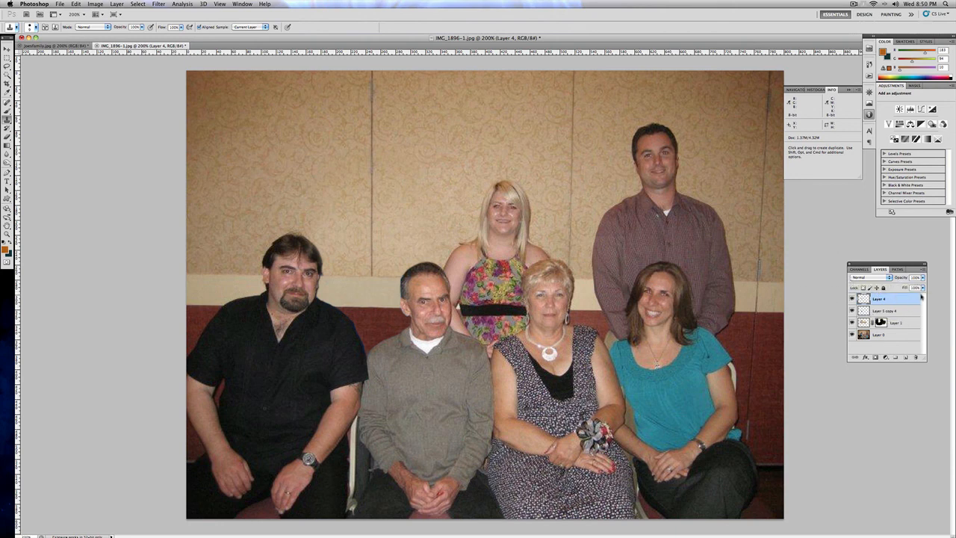
{"action": "left_click", "coordinate": [886, 312]}
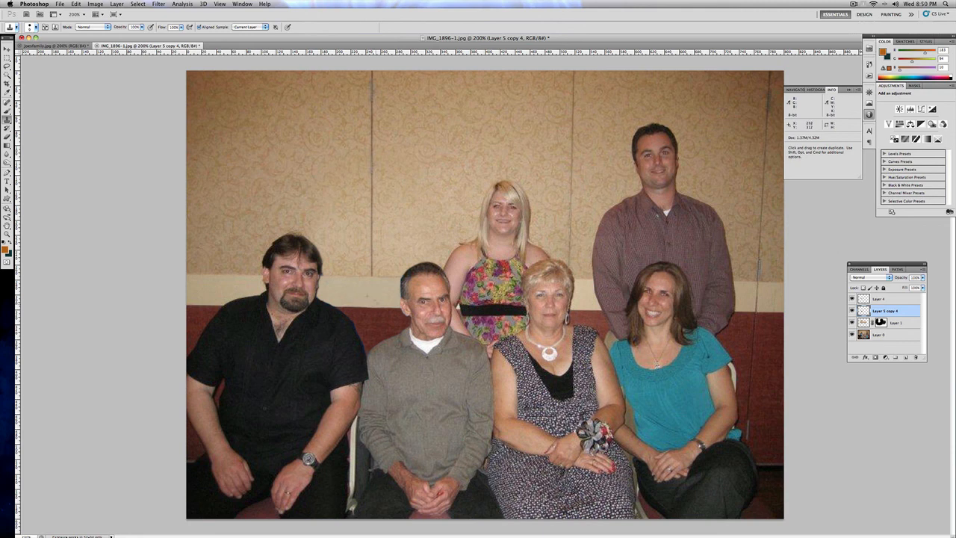
{"action": "key", "text": "super+z"}
Step: Retouch the edge of the black-shirted man's sleeve beside the red wall with the Clone Stamp on Layer 0
{"action": "left_click", "coordinate": [82, 14]}
{"action": "left_click", "coordinate": [82, 37]}
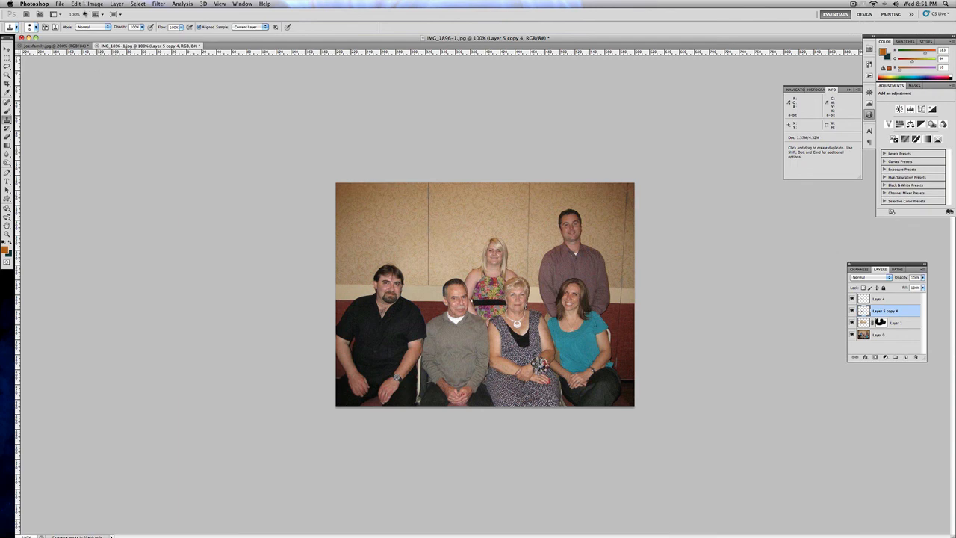
{"action": "left_click", "coordinate": [84, 15]}
{"action": "left_click", "coordinate": [78, 45]}
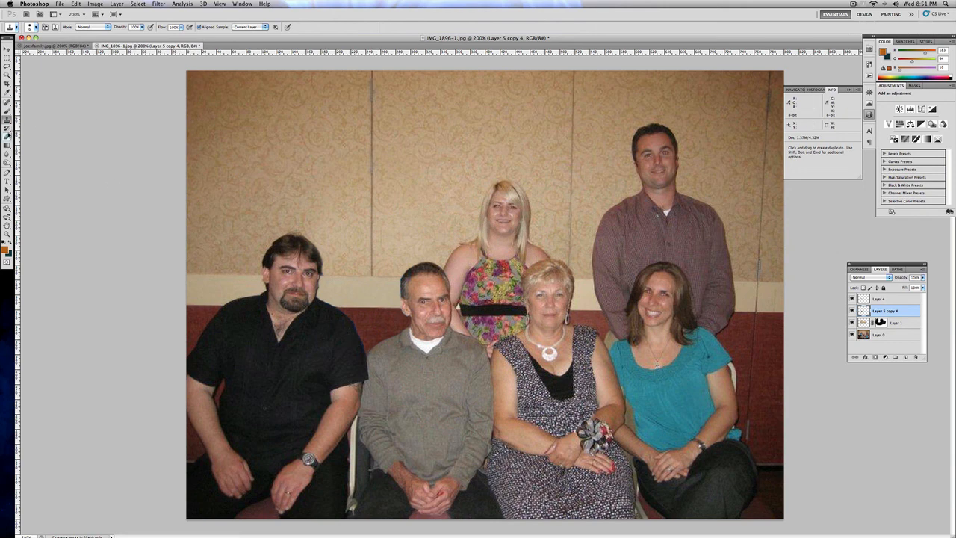
{"action": "left_click", "coordinate": [896, 335]}
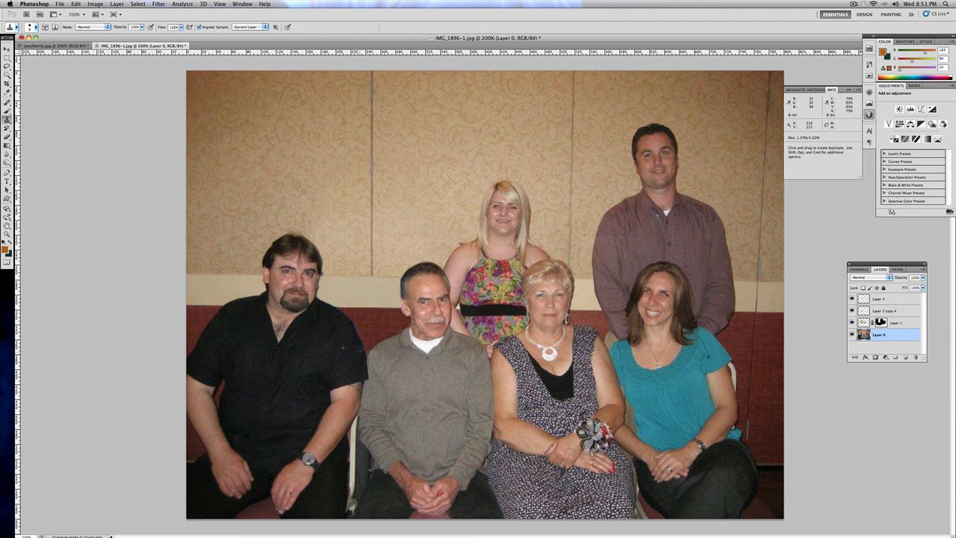
{"action": "left_click", "coordinate": [345, 330], "text": "alt"}
{"action": "left_click", "coordinate": [352, 348], "text": "alt"}
{"action": "left_click", "coordinate": [358, 345]}
{"action": "left_click", "coordinate": [354, 350], "text": "alt"}
Step: Compare the photo before and after the retouch by hiding and reshowing Layer 1, Layer 5 copy 4 and Layer 4
{"action": "left_click", "coordinate": [83, 14]}
{"action": "left_click", "coordinate": [80, 37]}
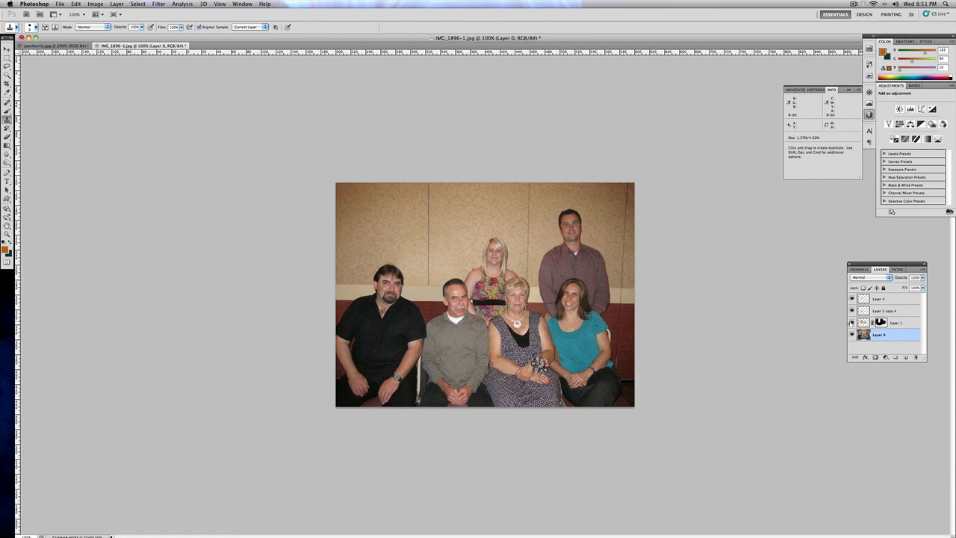
{"action": "left_click", "coordinate": [853, 322]}
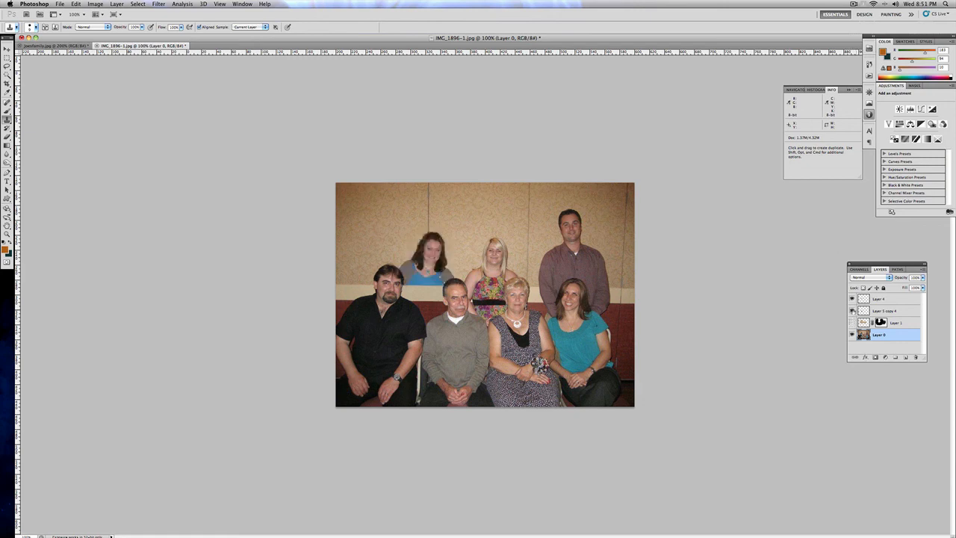
{"action": "left_click", "coordinate": [857, 310]}
{"action": "left_click", "coordinate": [854, 301]}
{"action": "left_click", "coordinate": [853, 310]}
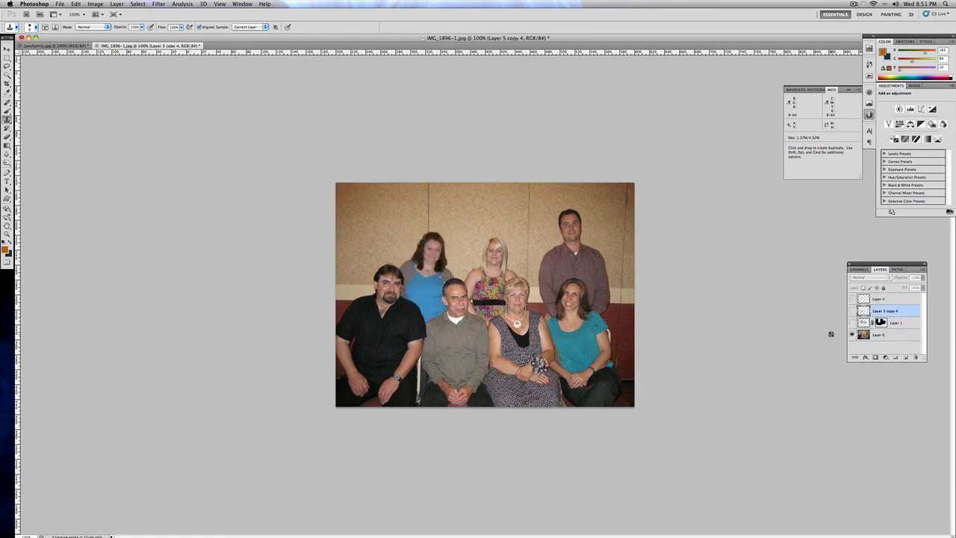
{"action": "left_click", "coordinate": [853, 310]}
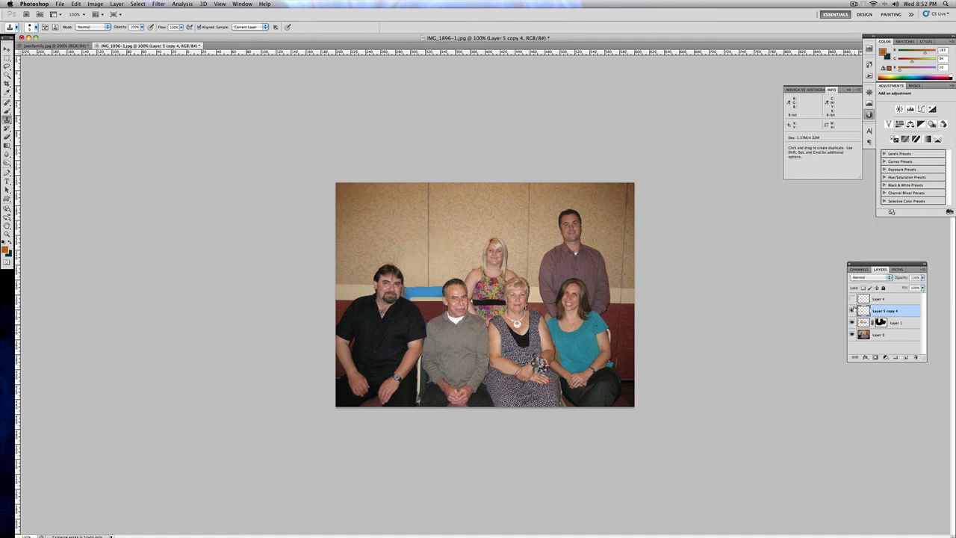
{"action": "left_click", "coordinate": [853, 298]}
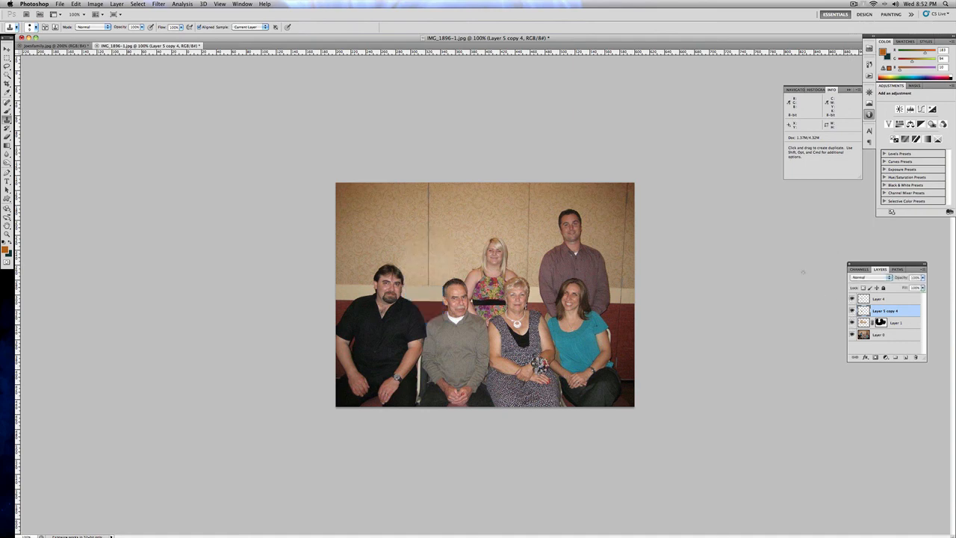